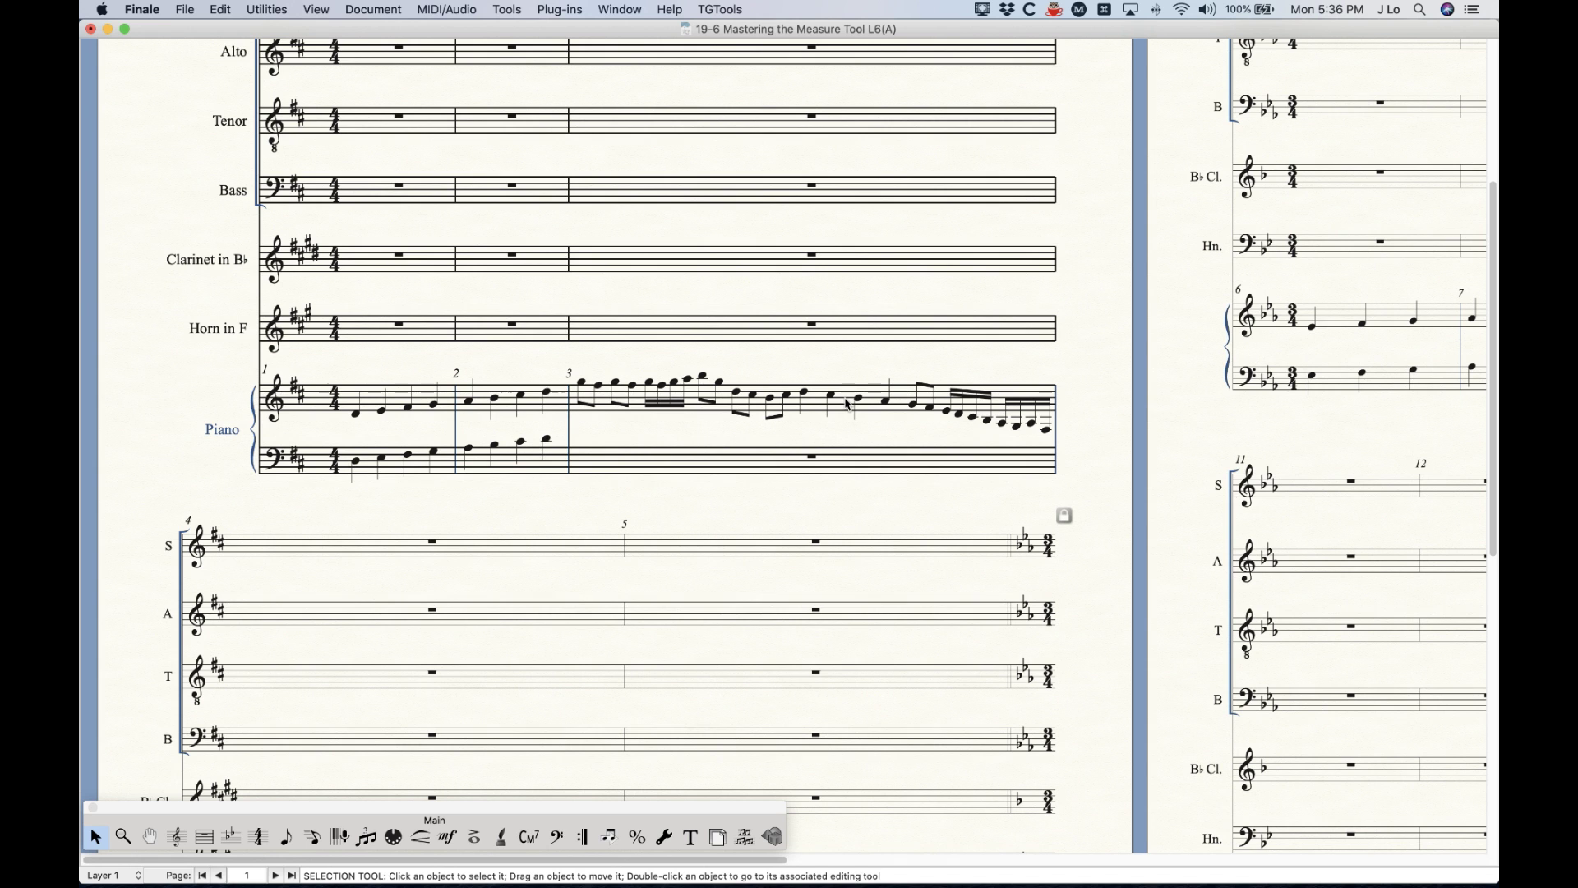
Zoom out and scroll to show both full score pages, then activate the Measure Tool
key("super+minus")
key("super+minus")
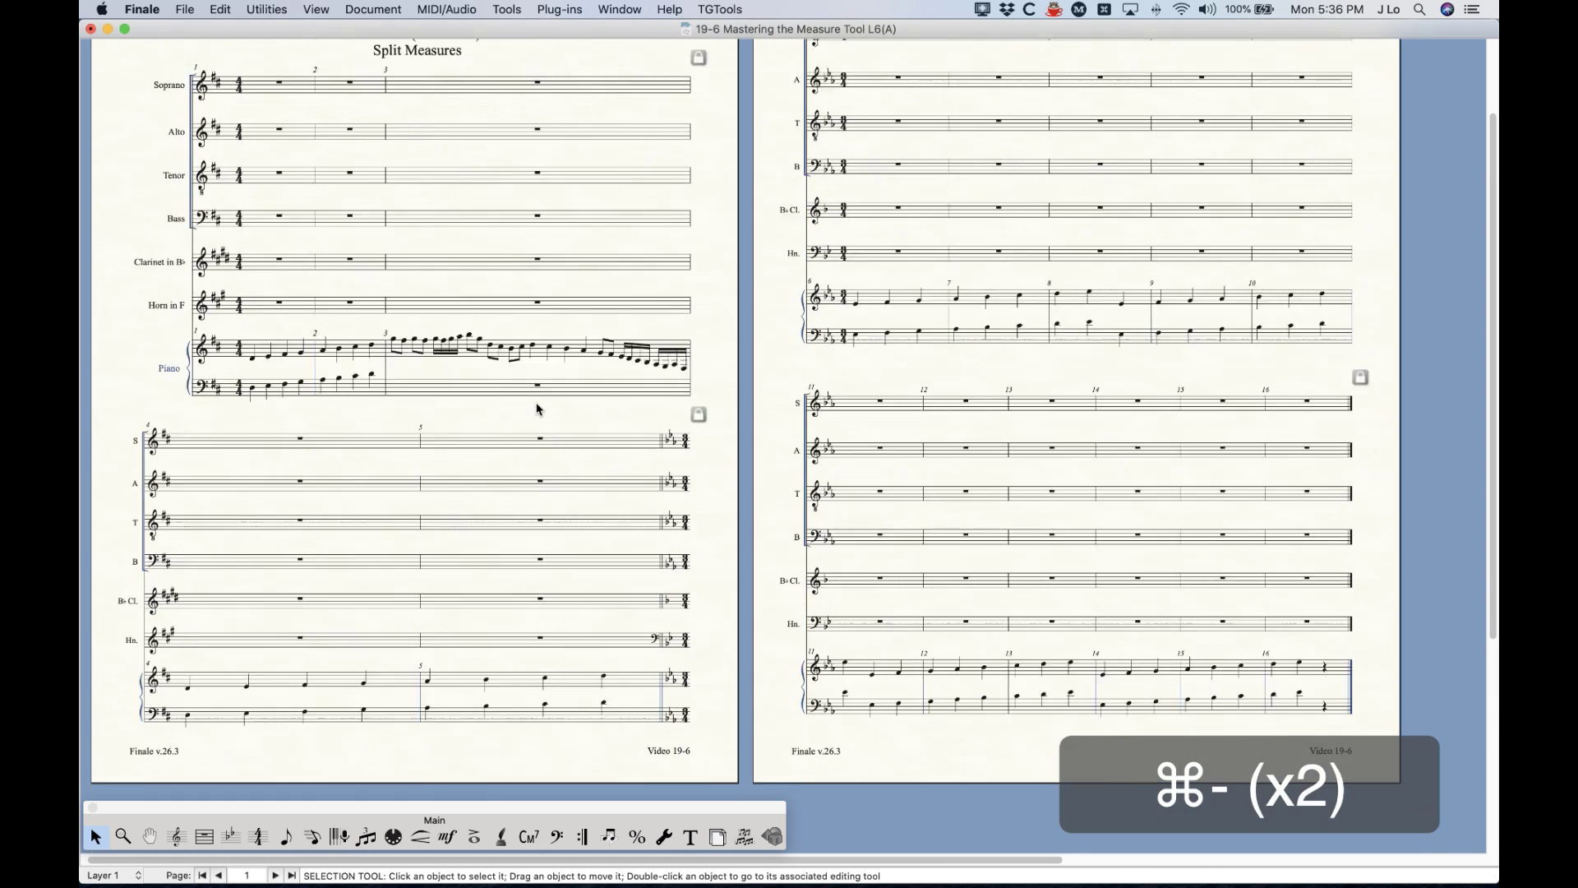
scroll(539, 408, "up", 3)
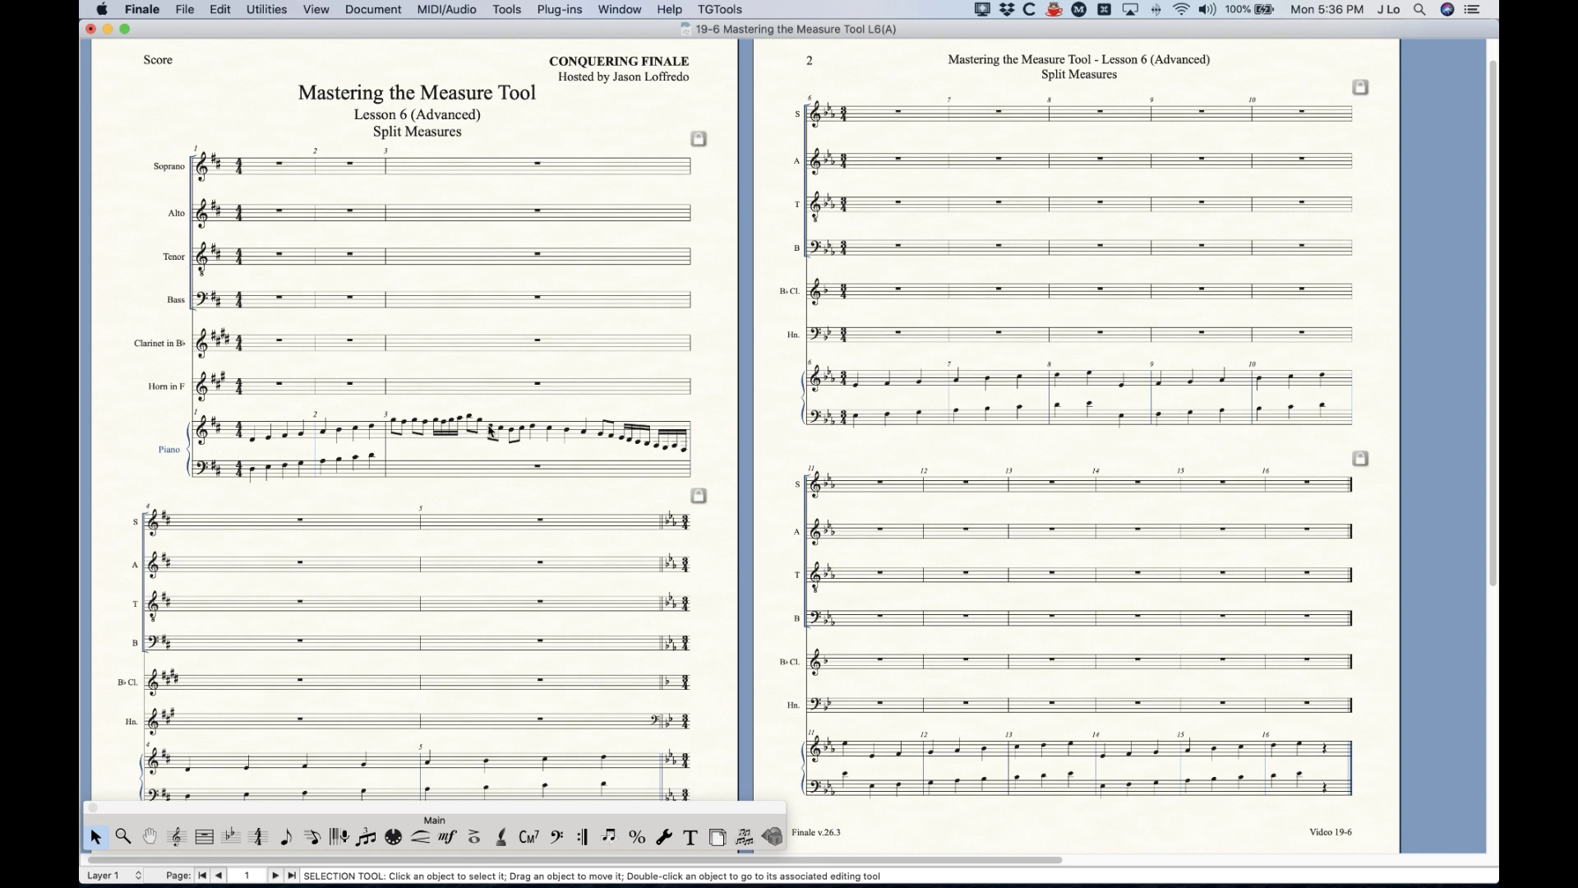
left_click(206, 837)
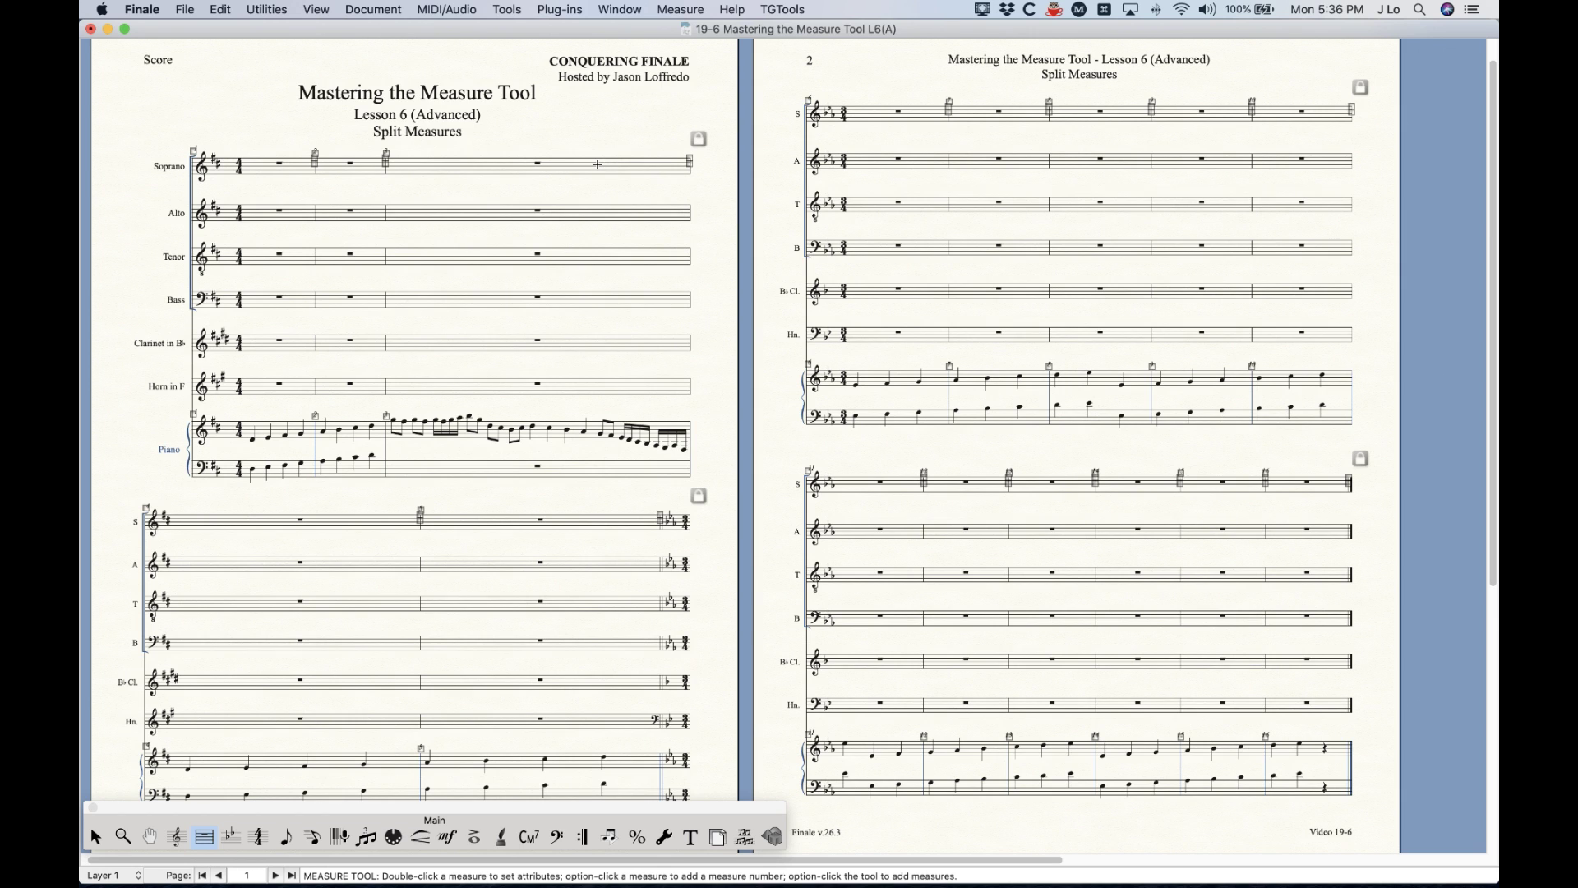
Turn on Allow Horizontal Split Points in measure 3's Measure Attributes
left_click(596, 165)
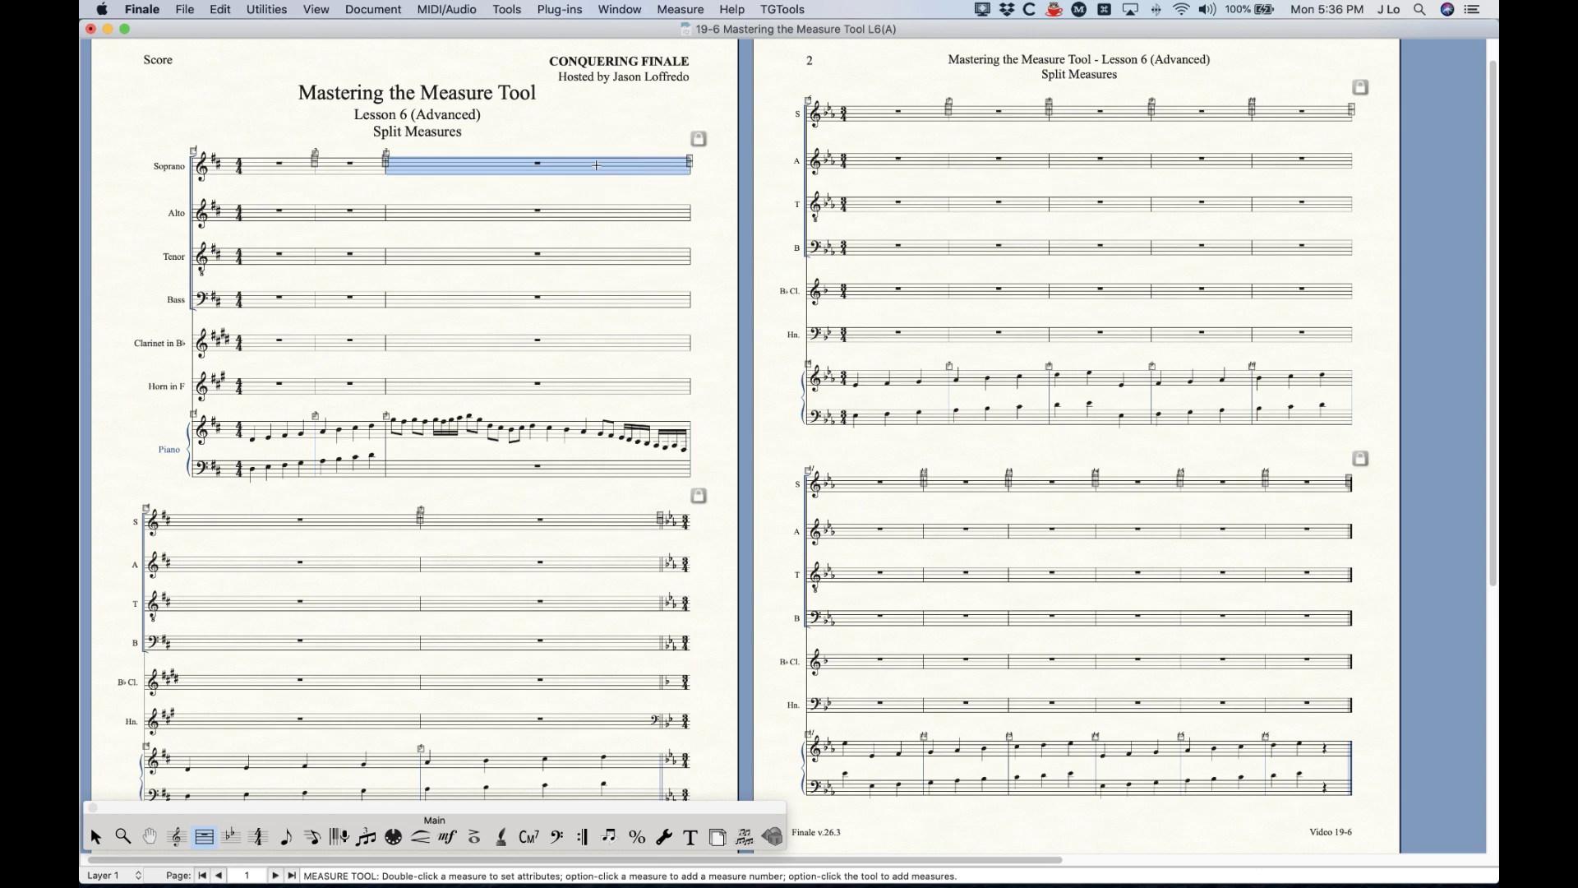
key("Return")
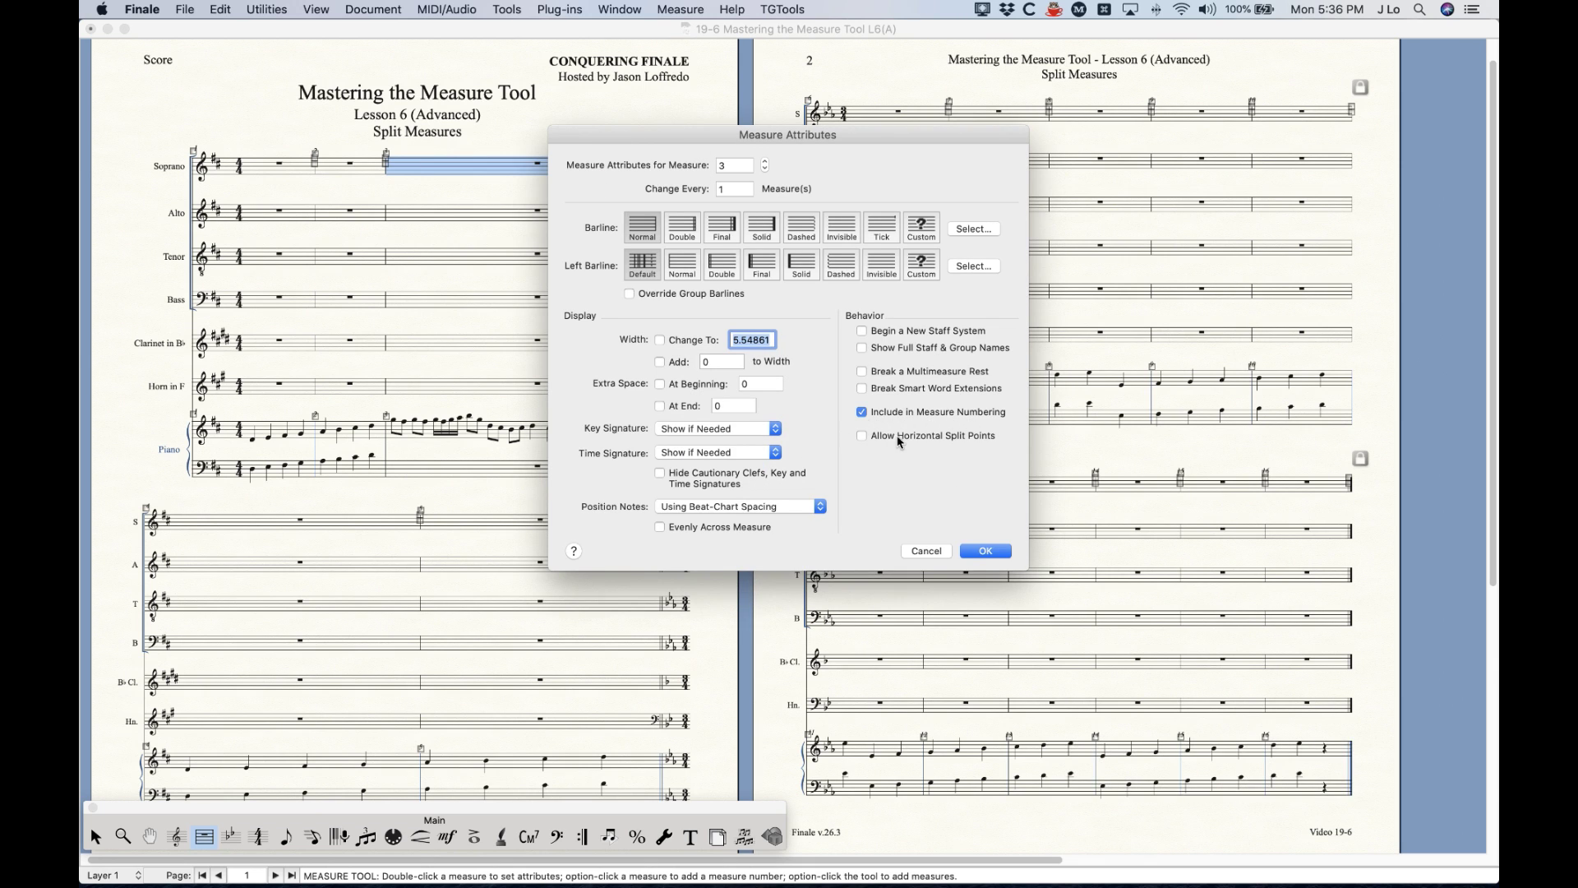
left_click(863, 436)
left_click(975, 547)
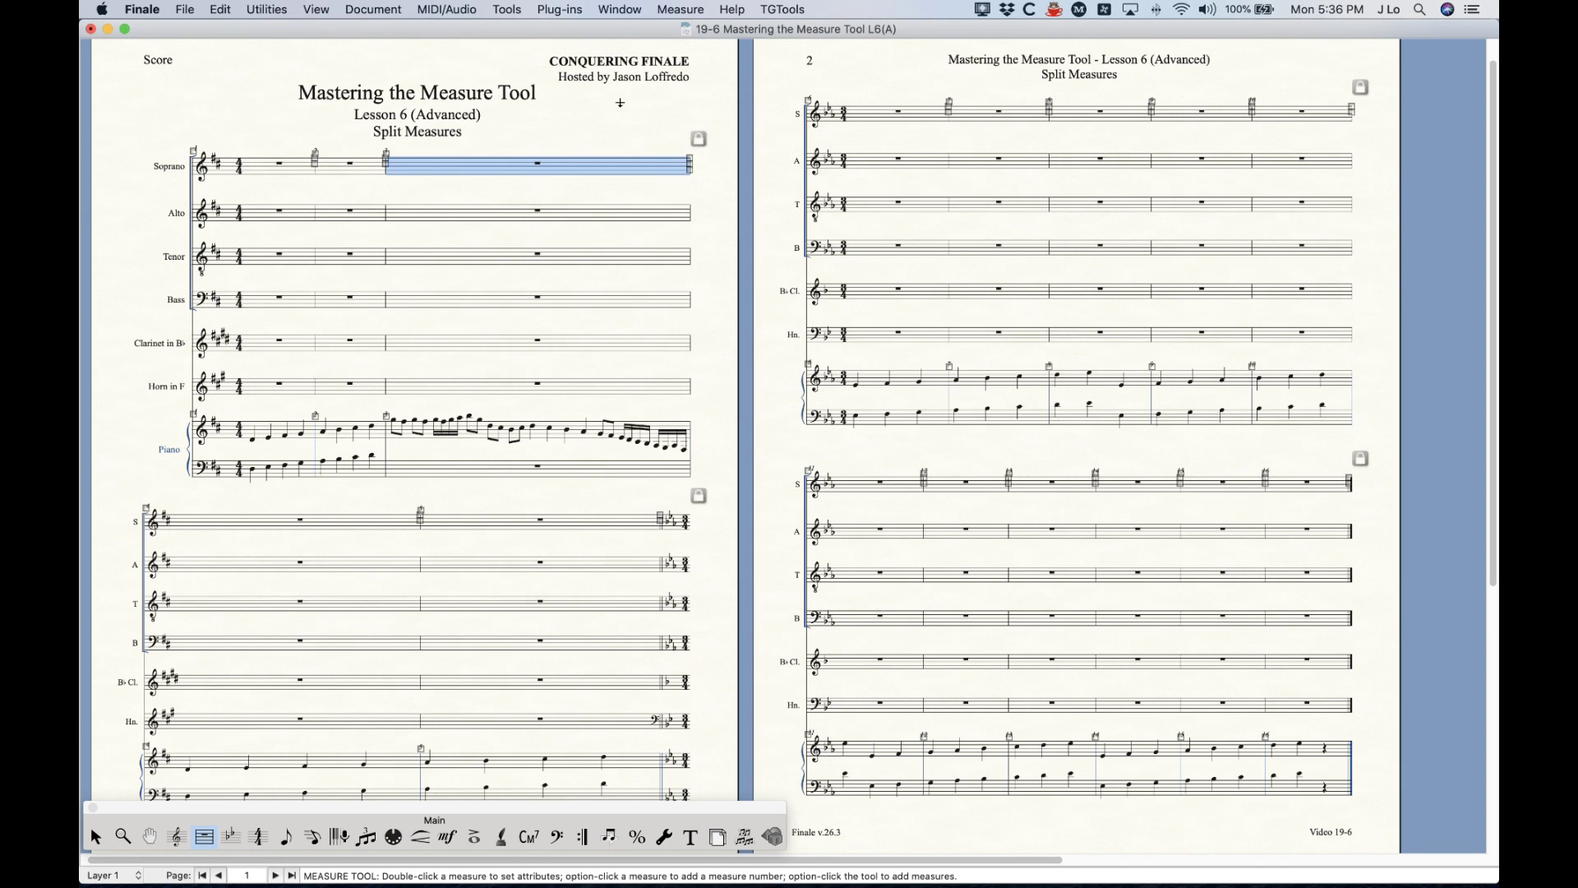
Place a split point partway through measure 3's piano cadenza, deleting the unwanted extra point
left_click(614, 114)
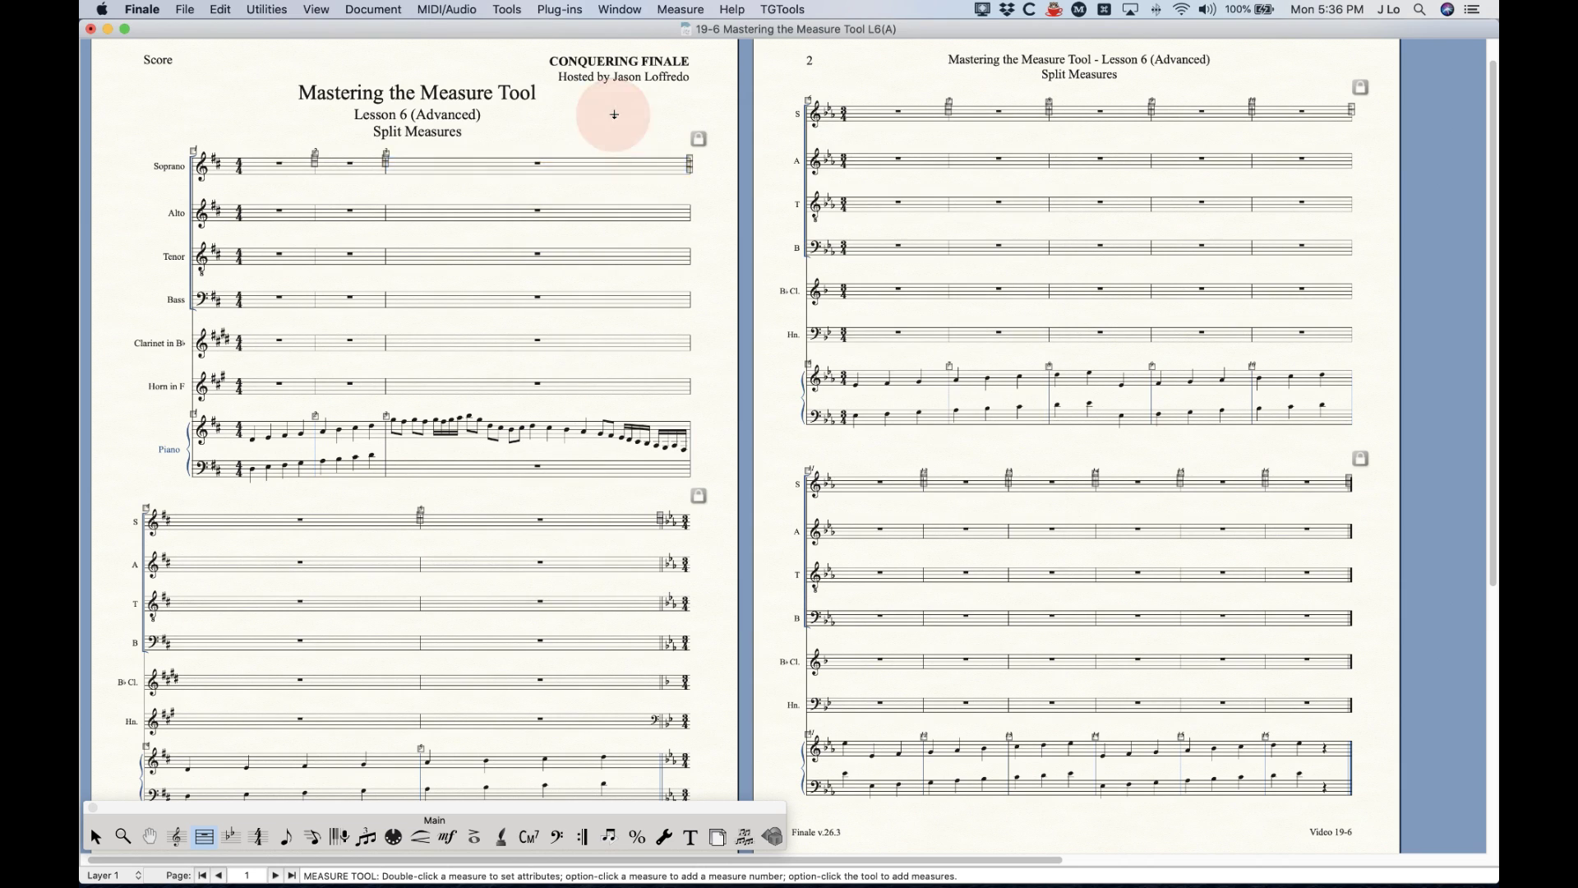
left_click(691, 169)
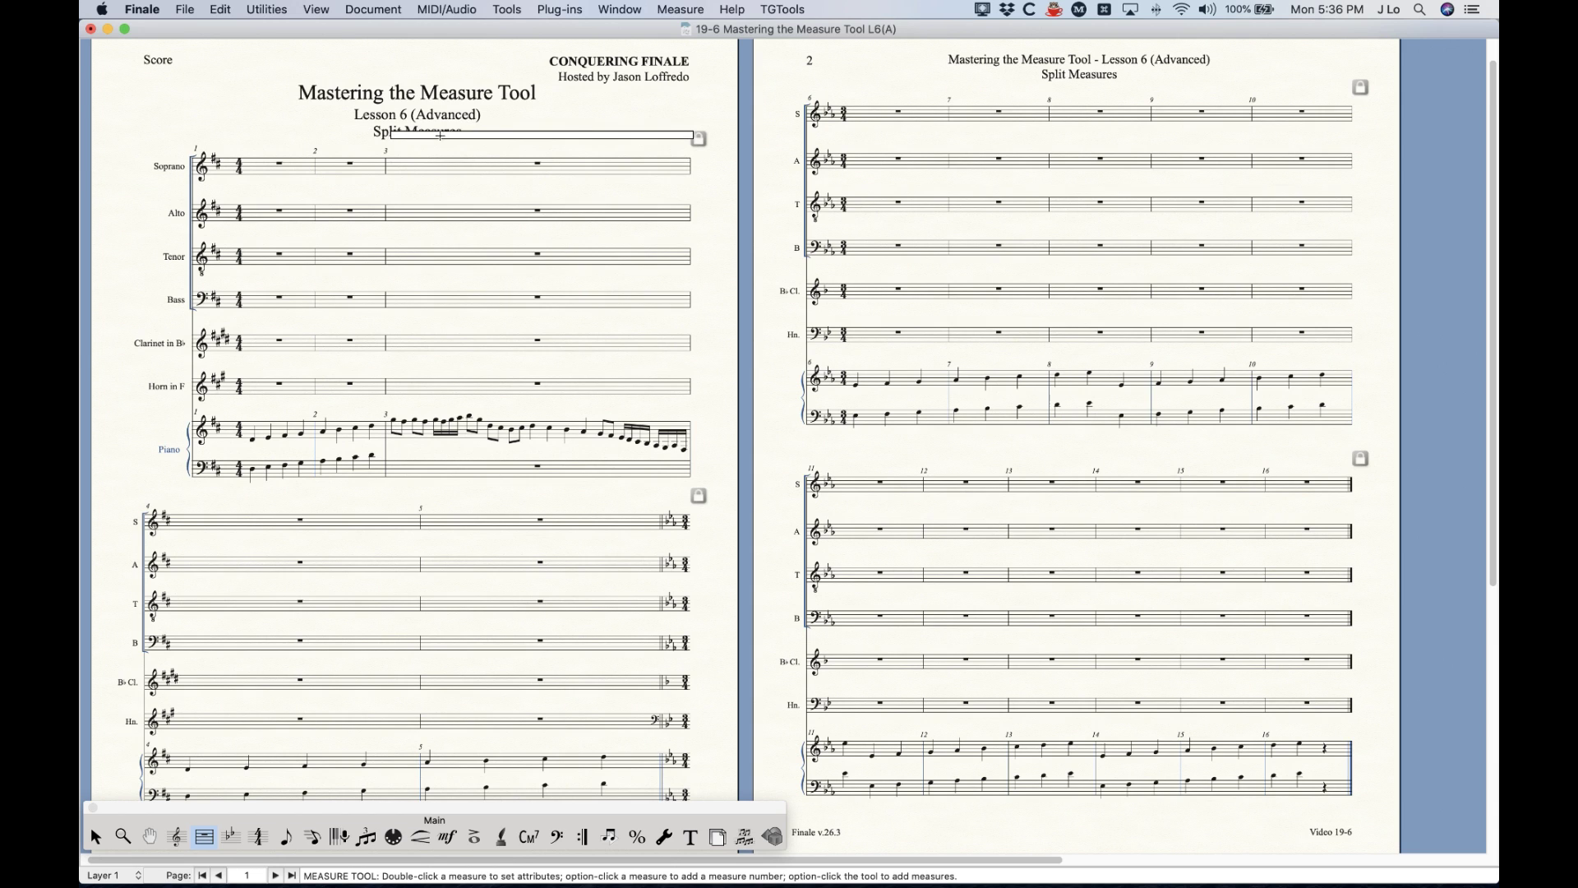
left_click(535, 135)
mouse_move(535, 135)
left_mouse_down()
mouse_move(601, 136)
mouse_move(425, 136)
mouse_move(563, 134)
mouse_move(544, 134)
left_mouse_up()
left_click(544, 134)
key("BackSpace")
left_click(544, 134)
left_click(544, 134)
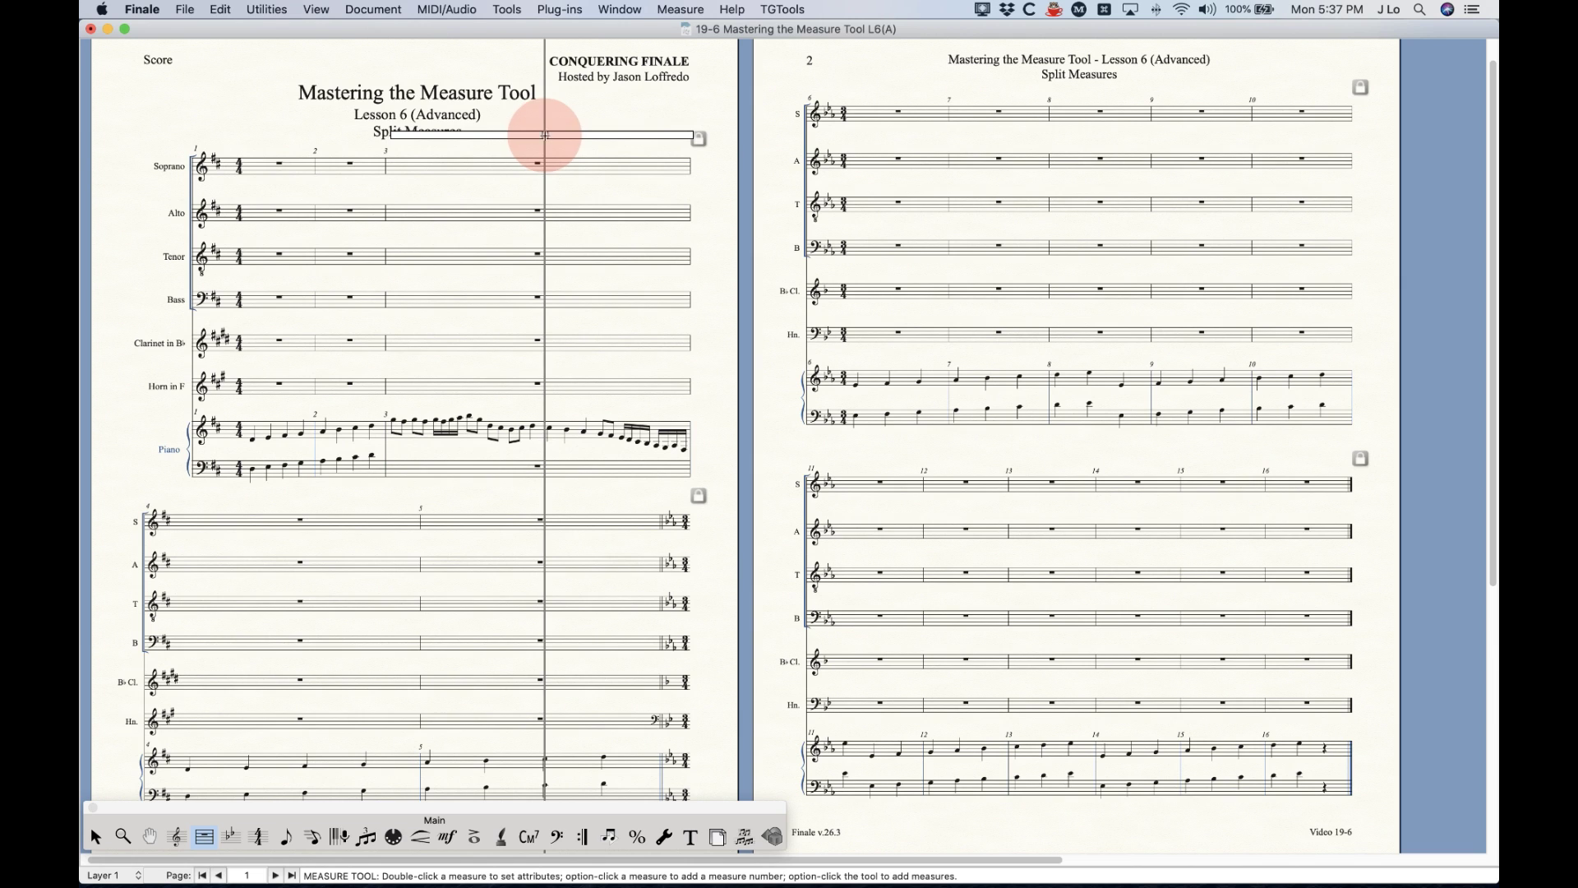
Push measure 3's second half onto the next system with the Selection tool and Down arrow
left_click(96, 837)
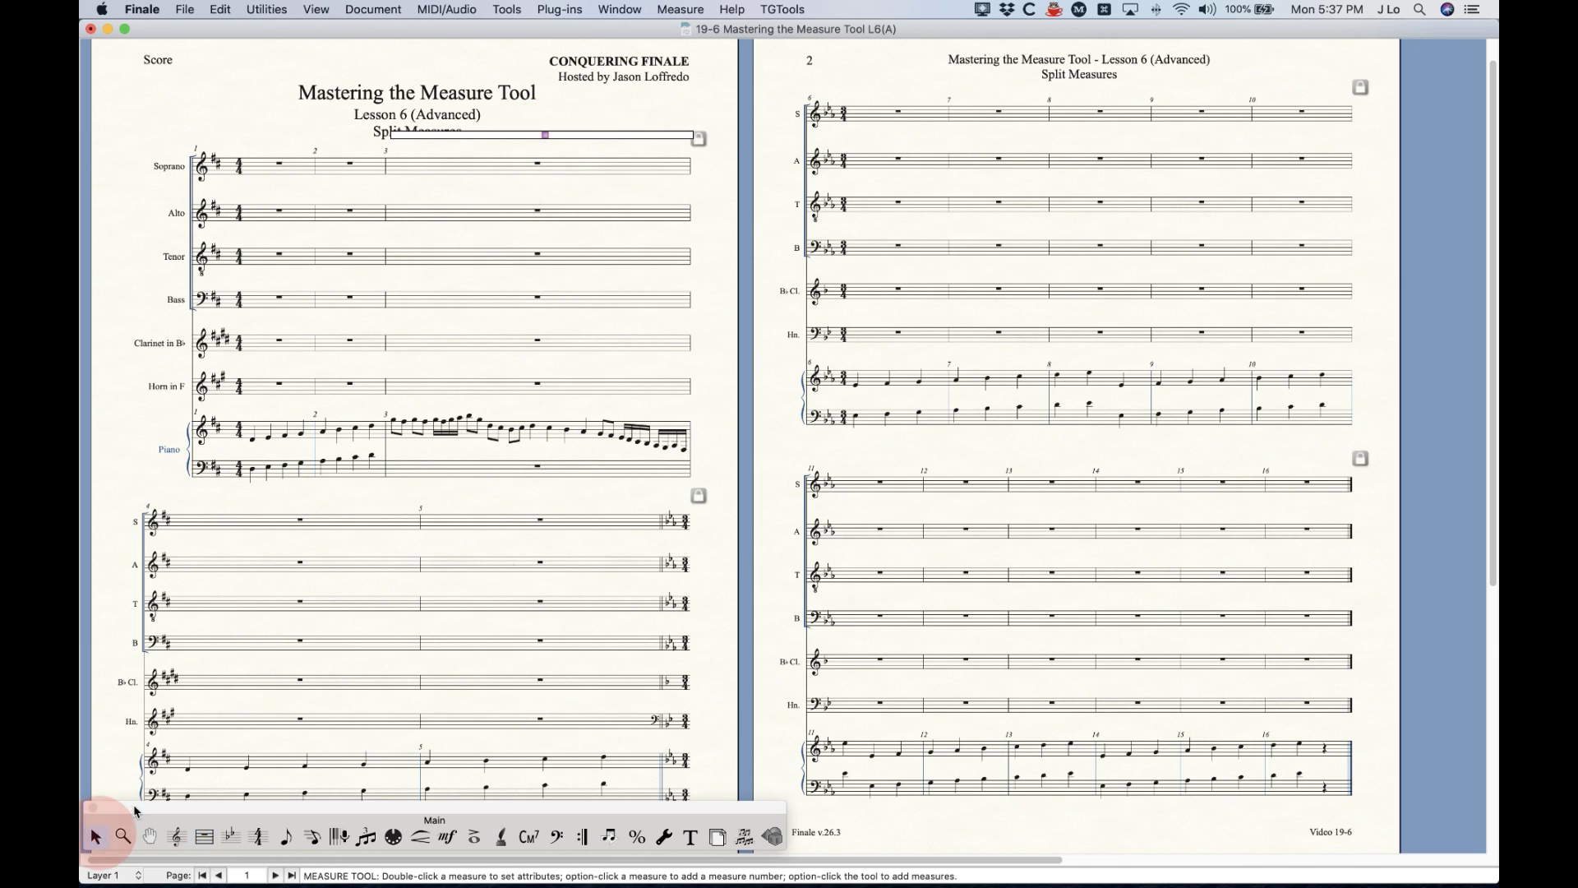
left_click(574, 164)
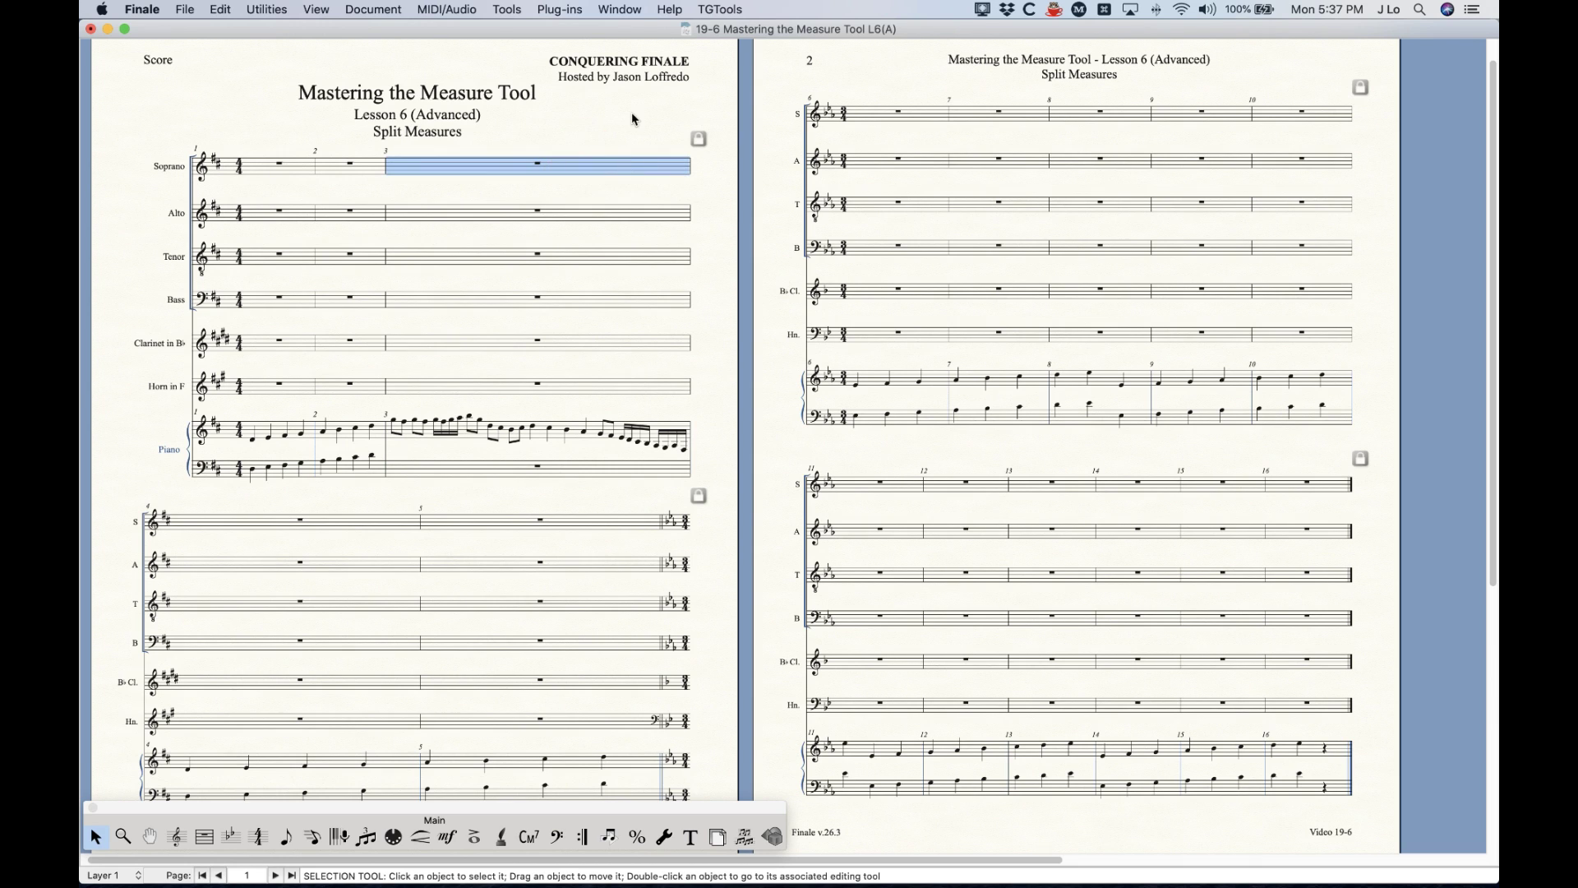
key("Down")
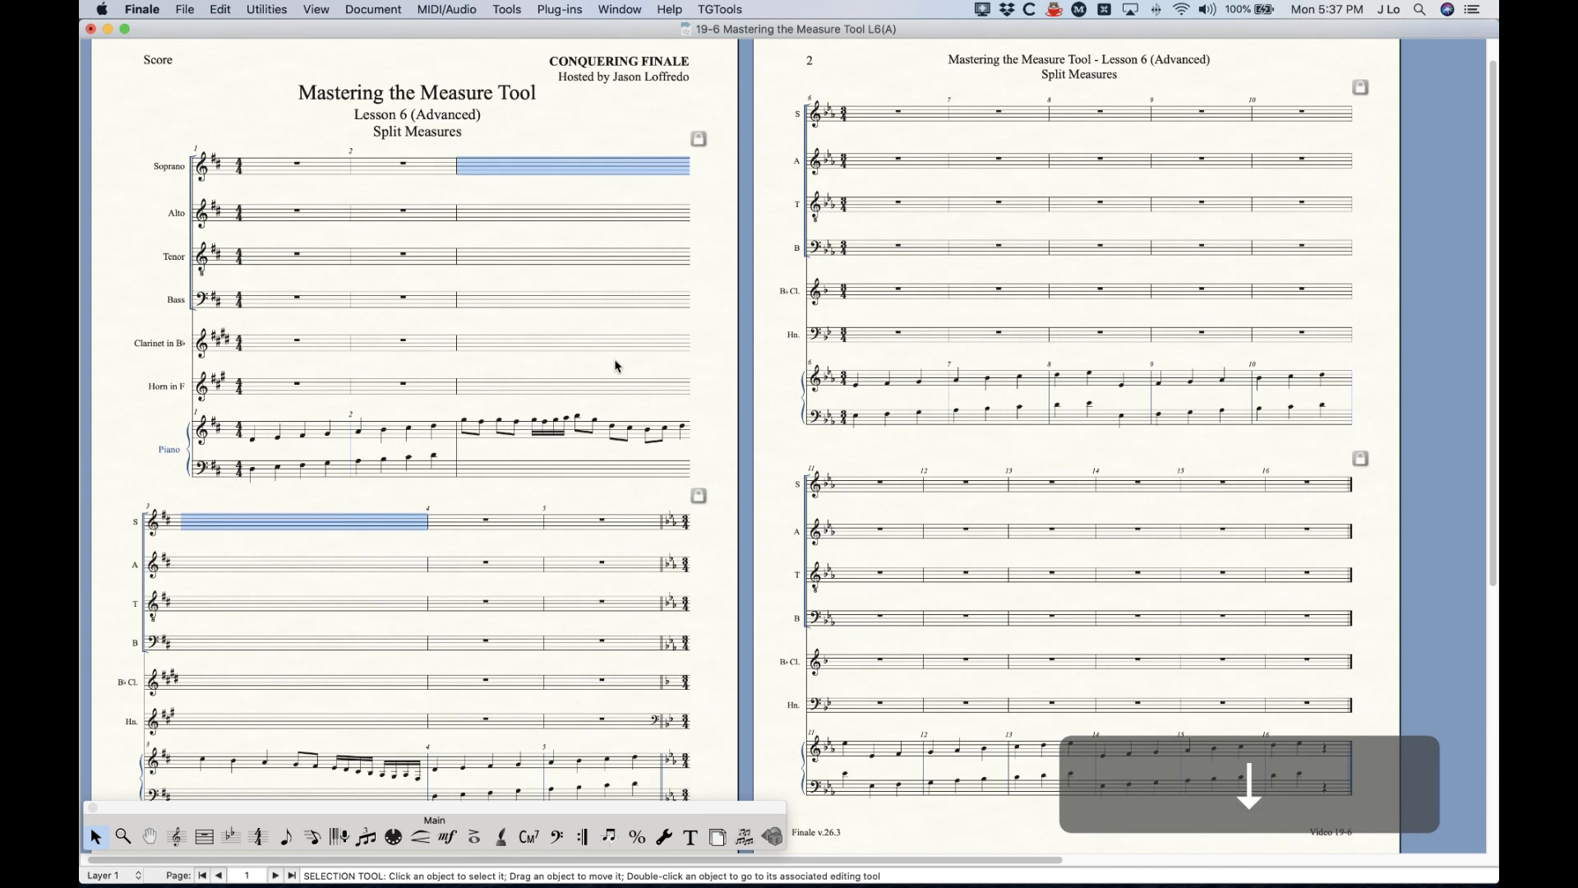
scroll(610, 382, "down", 2)
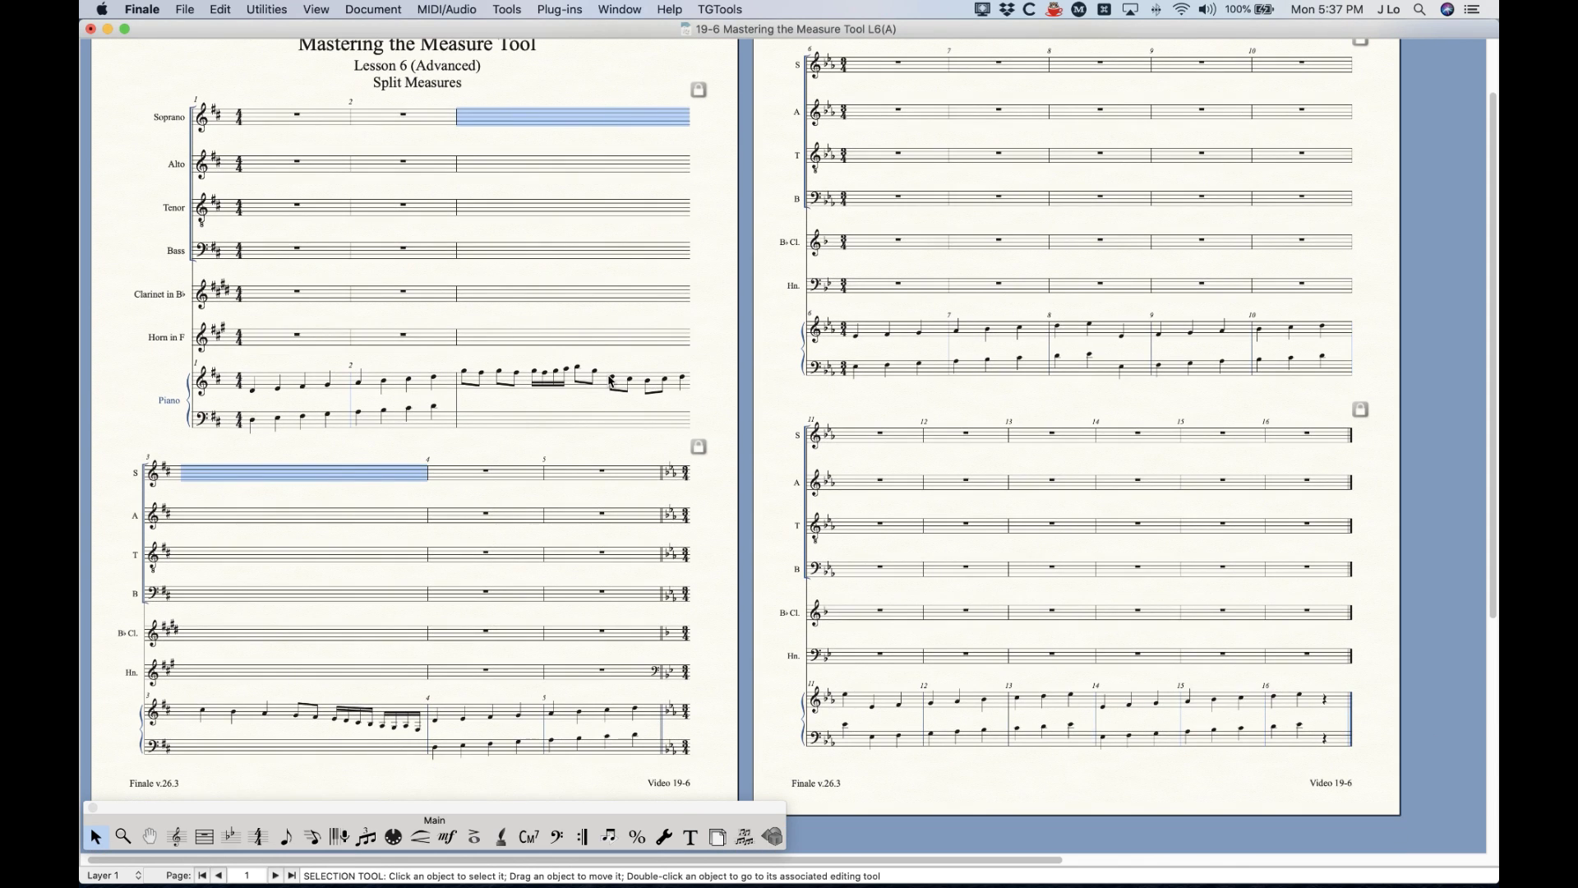
scroll(692, 136, "up", 1)
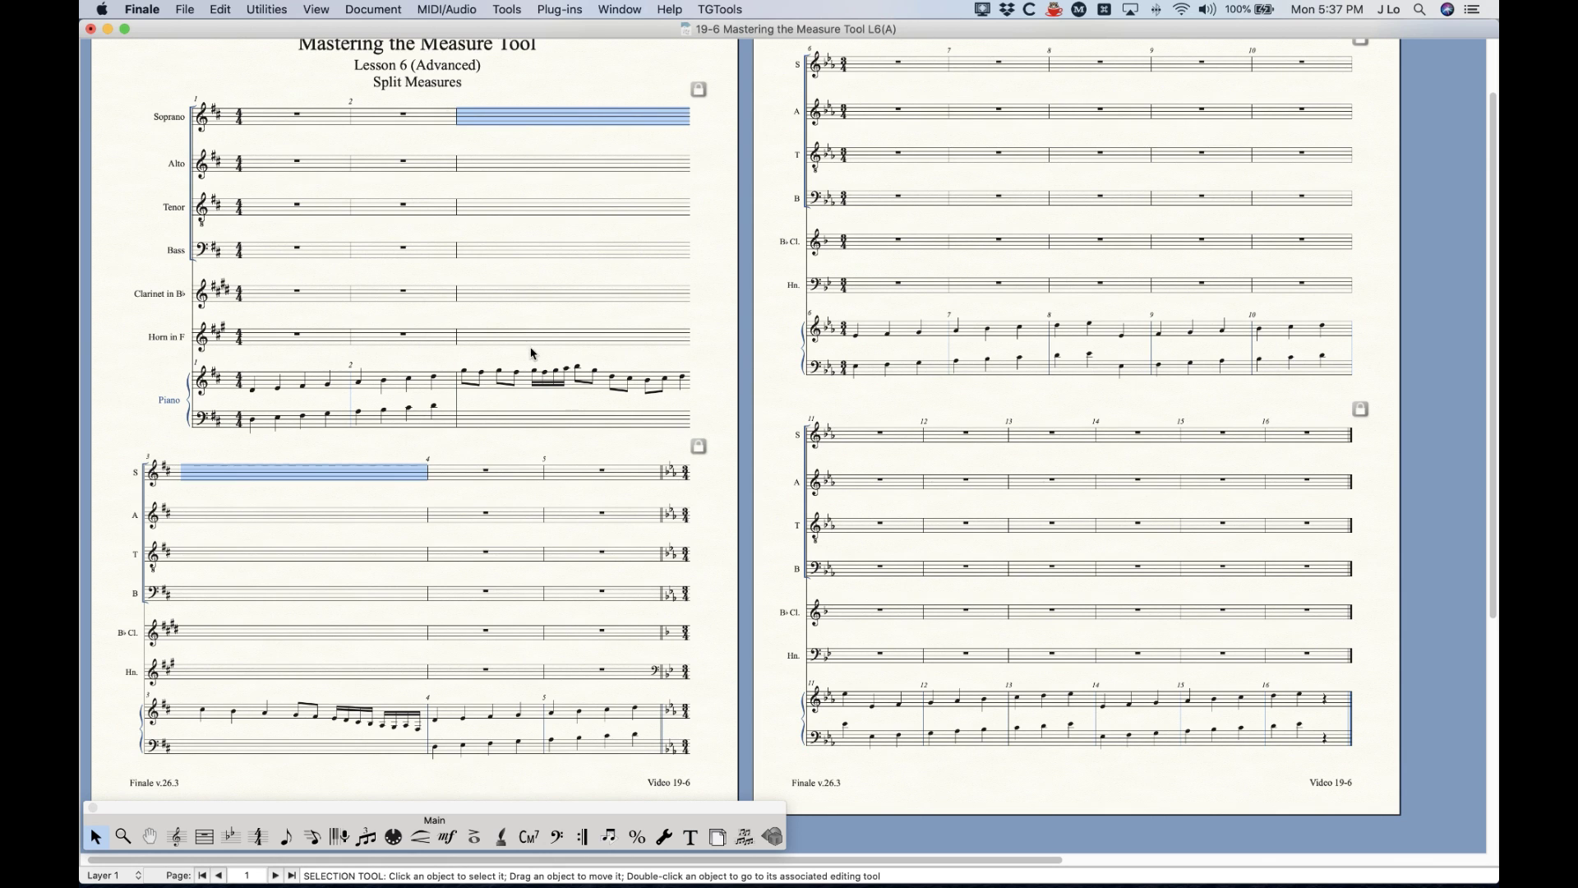
scroll(534, 156, "up", 1)
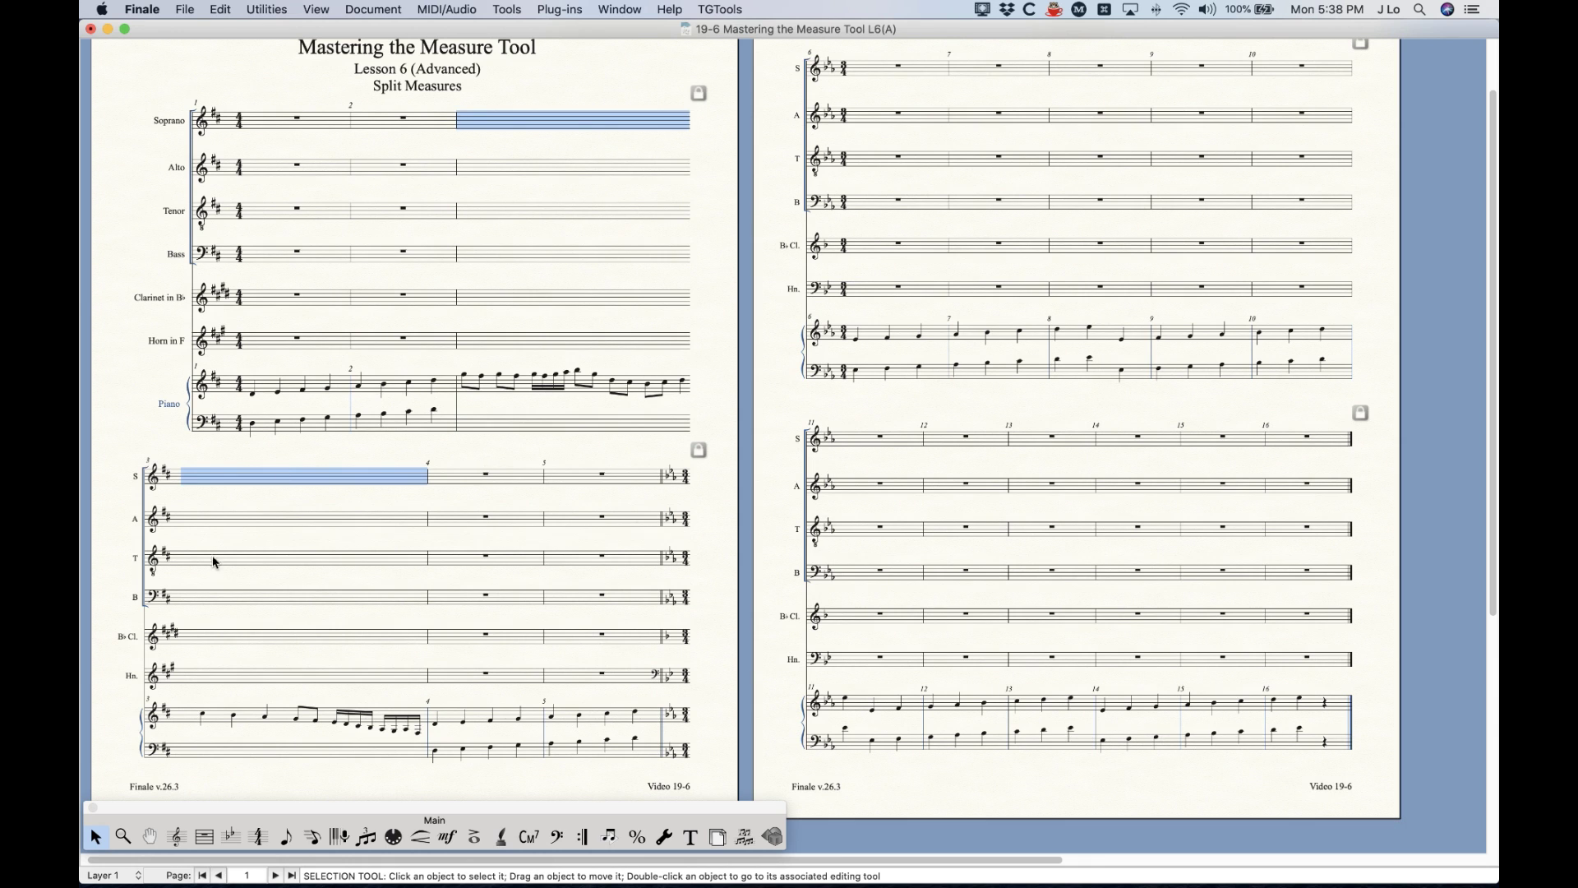
left_click(203, 836)
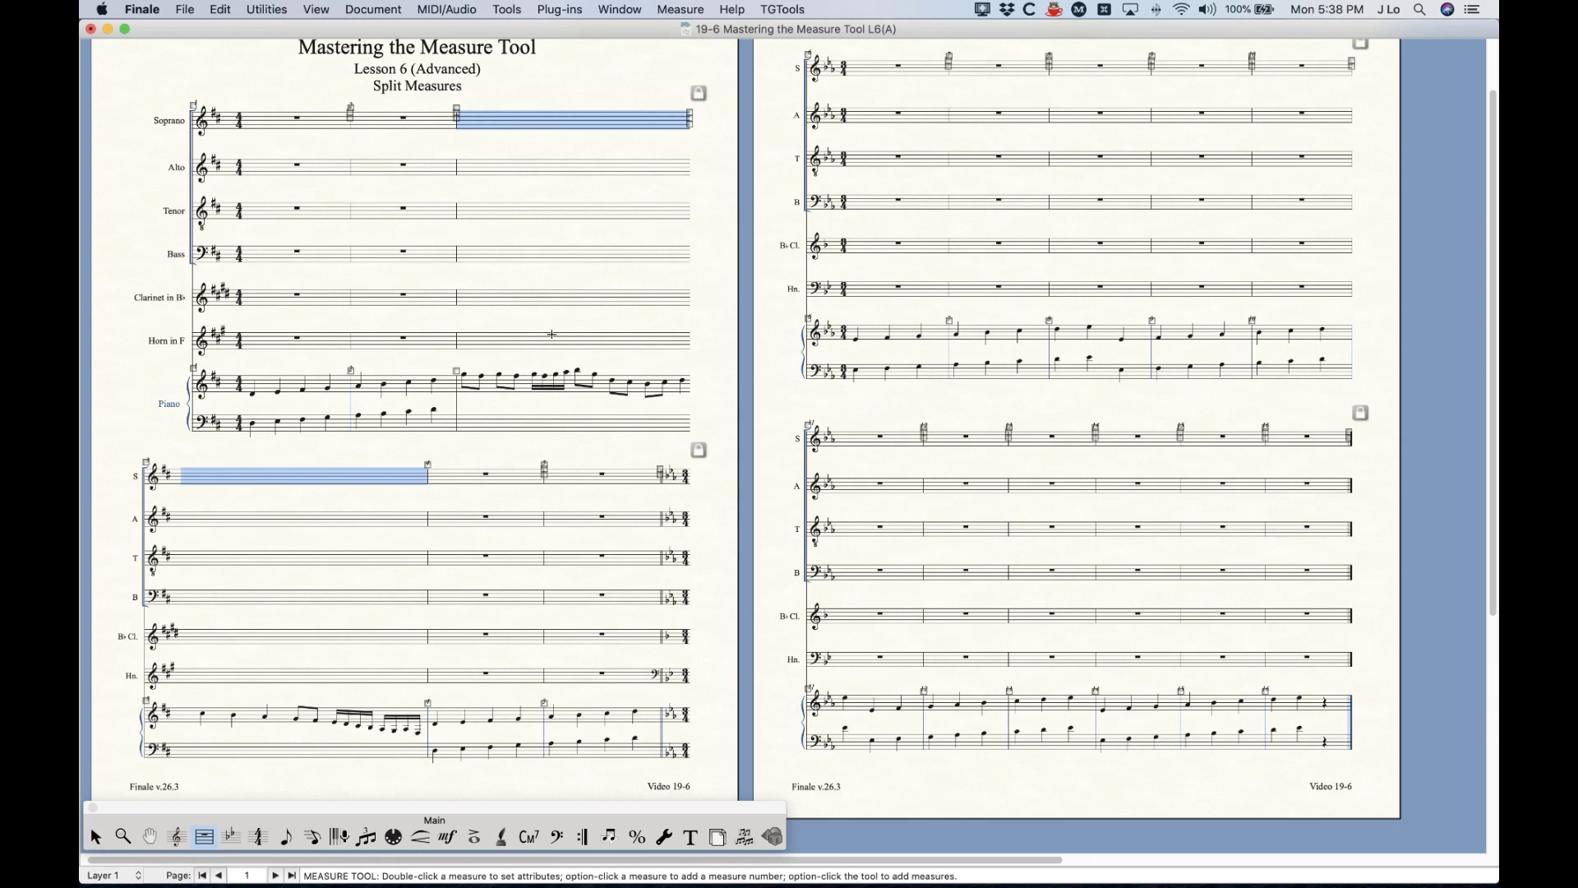
Turn off horizontal split points for measure 3 and move it back onto the first system
left_click(594, 72)
double_click(619, 120)
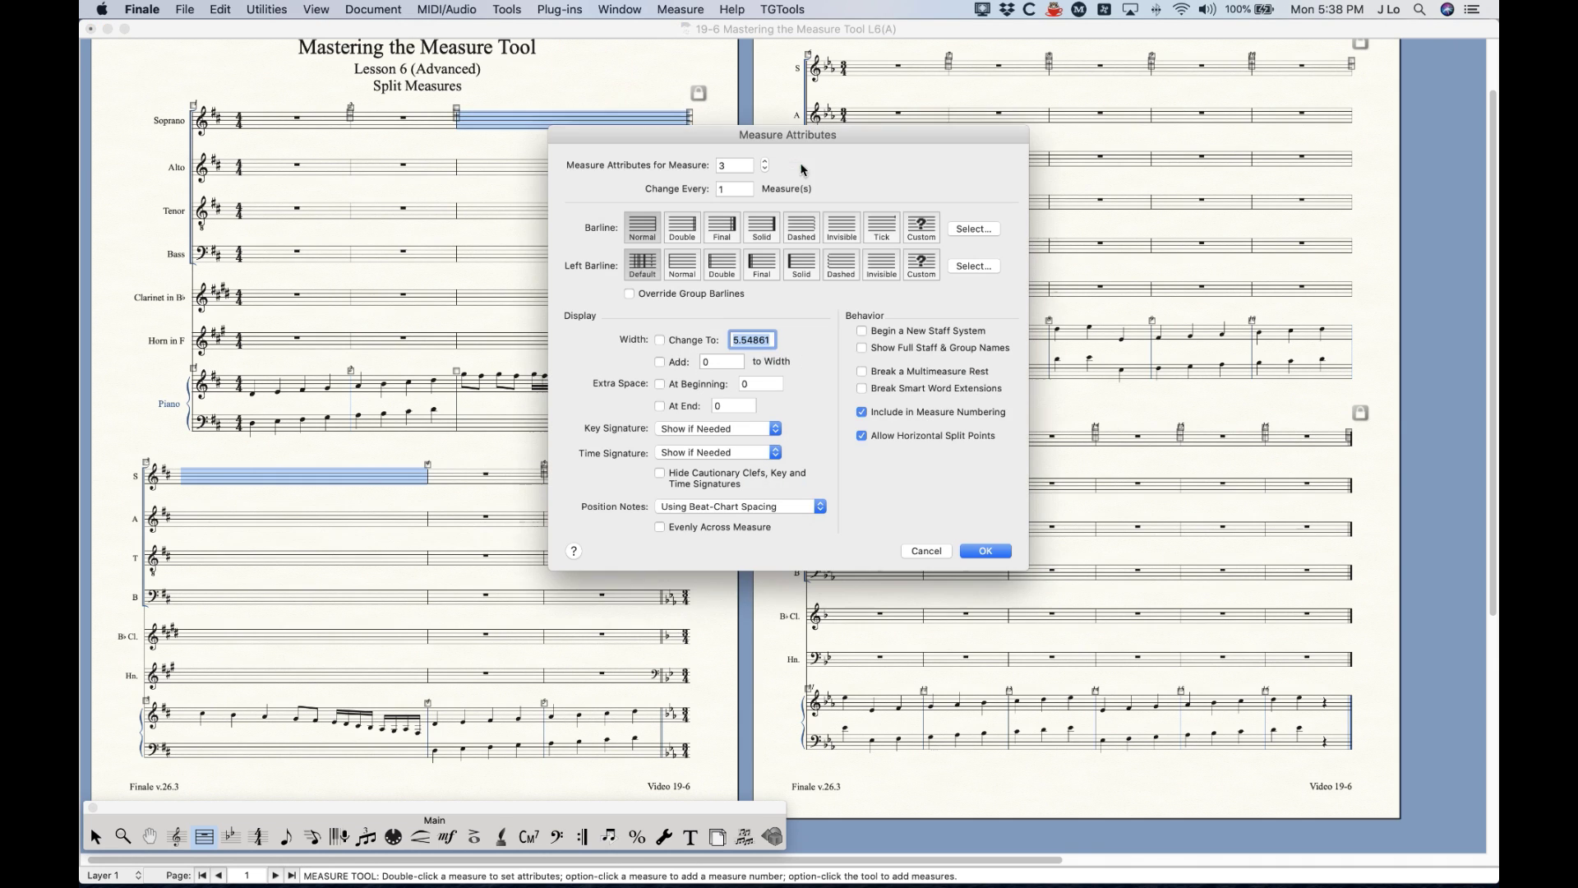
left_click(905, 439)
left_click(986, 552)
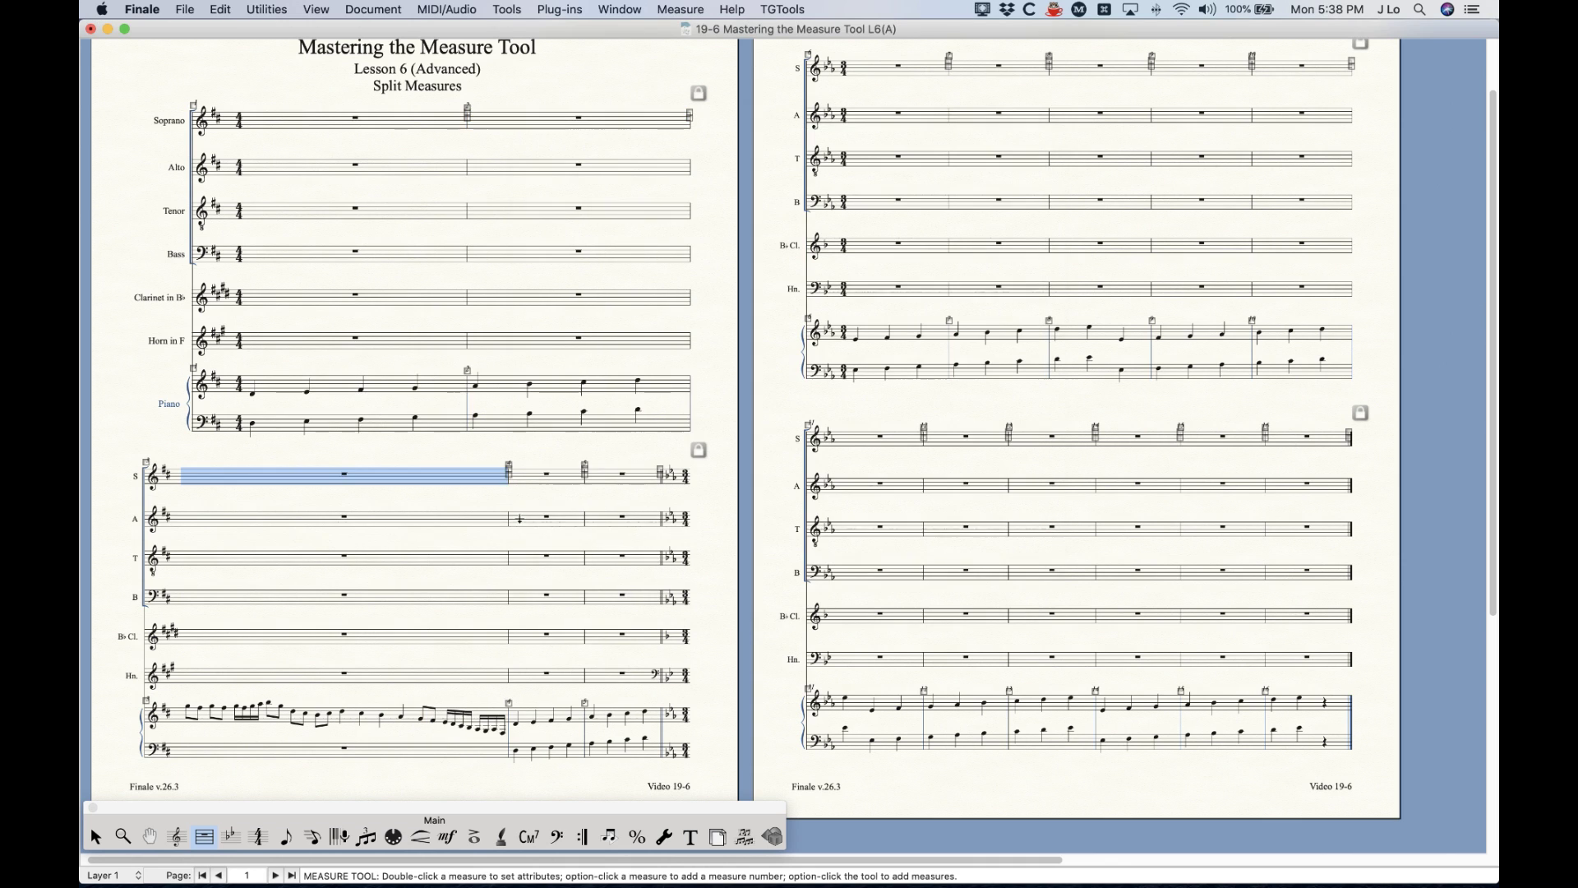
key("Escape")
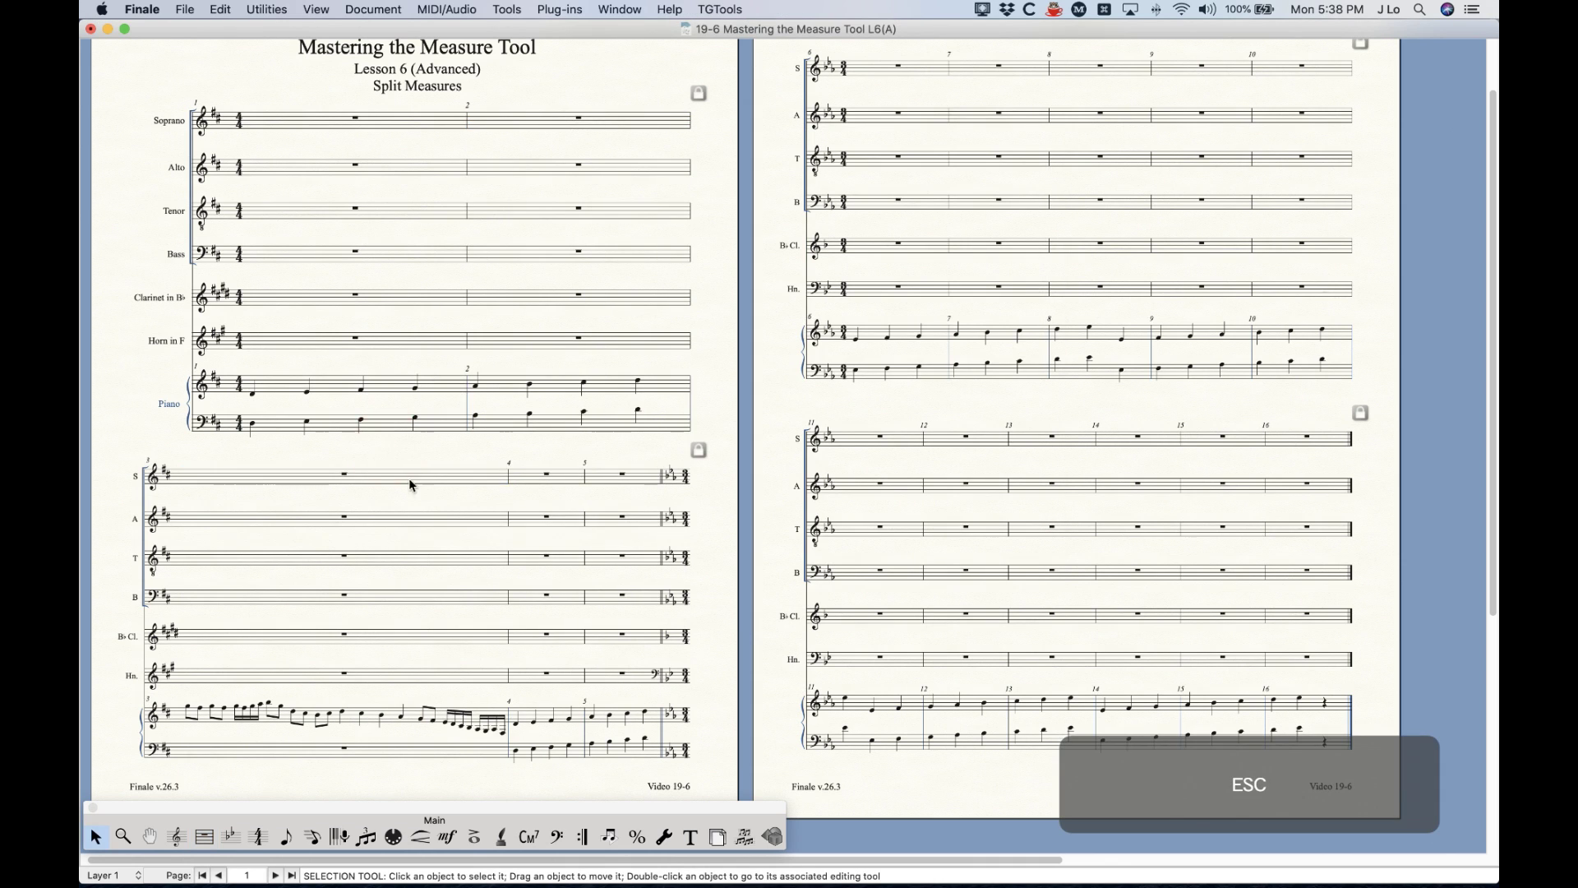
key("Up")
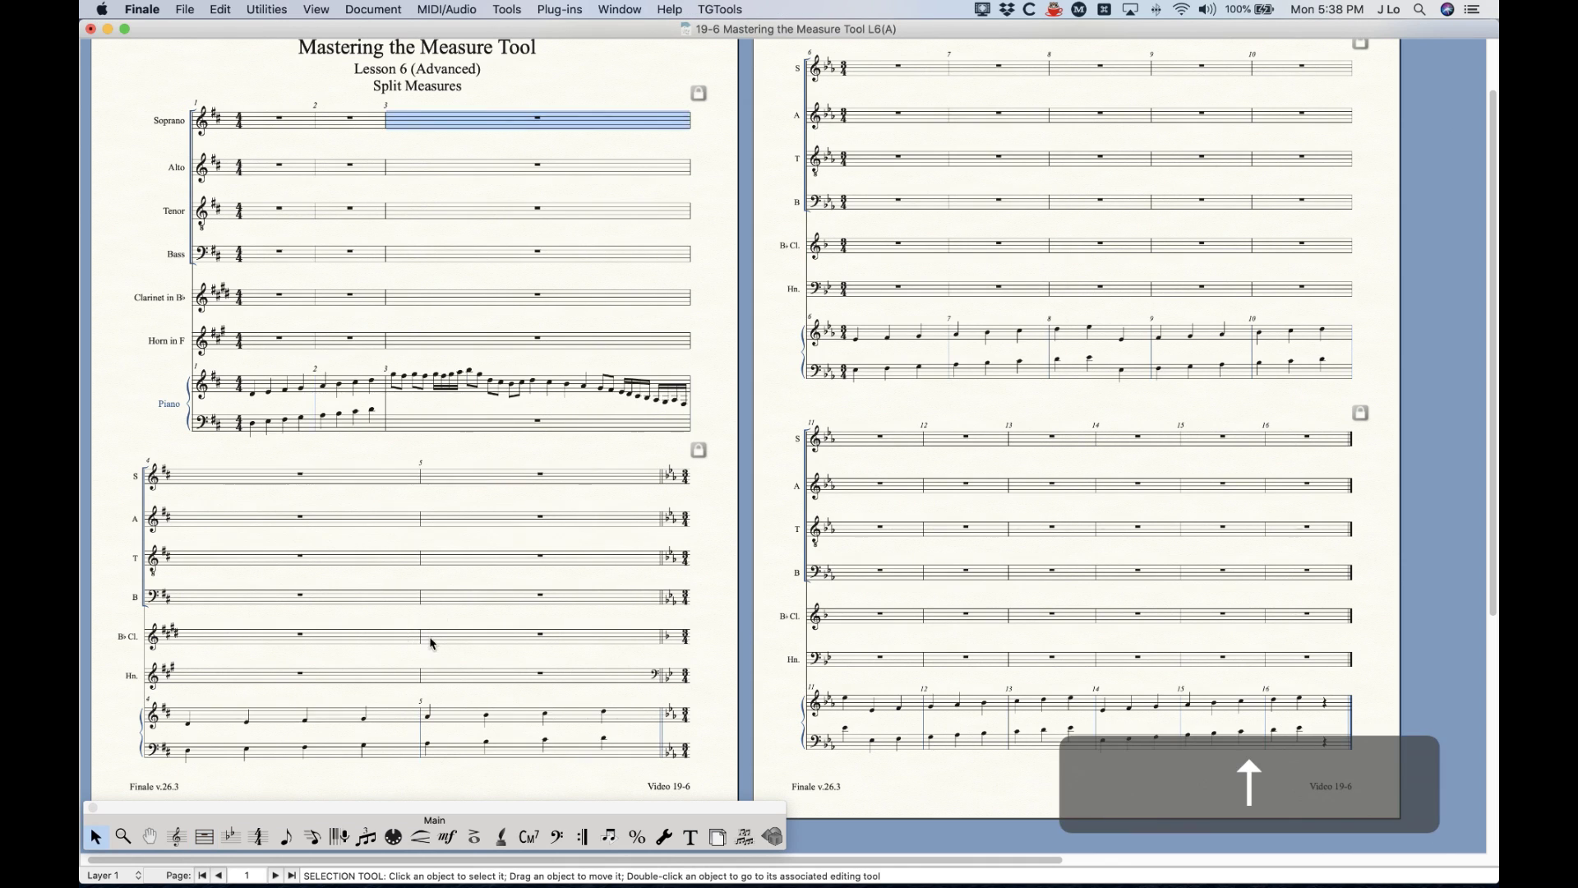
left_click(608, 155)
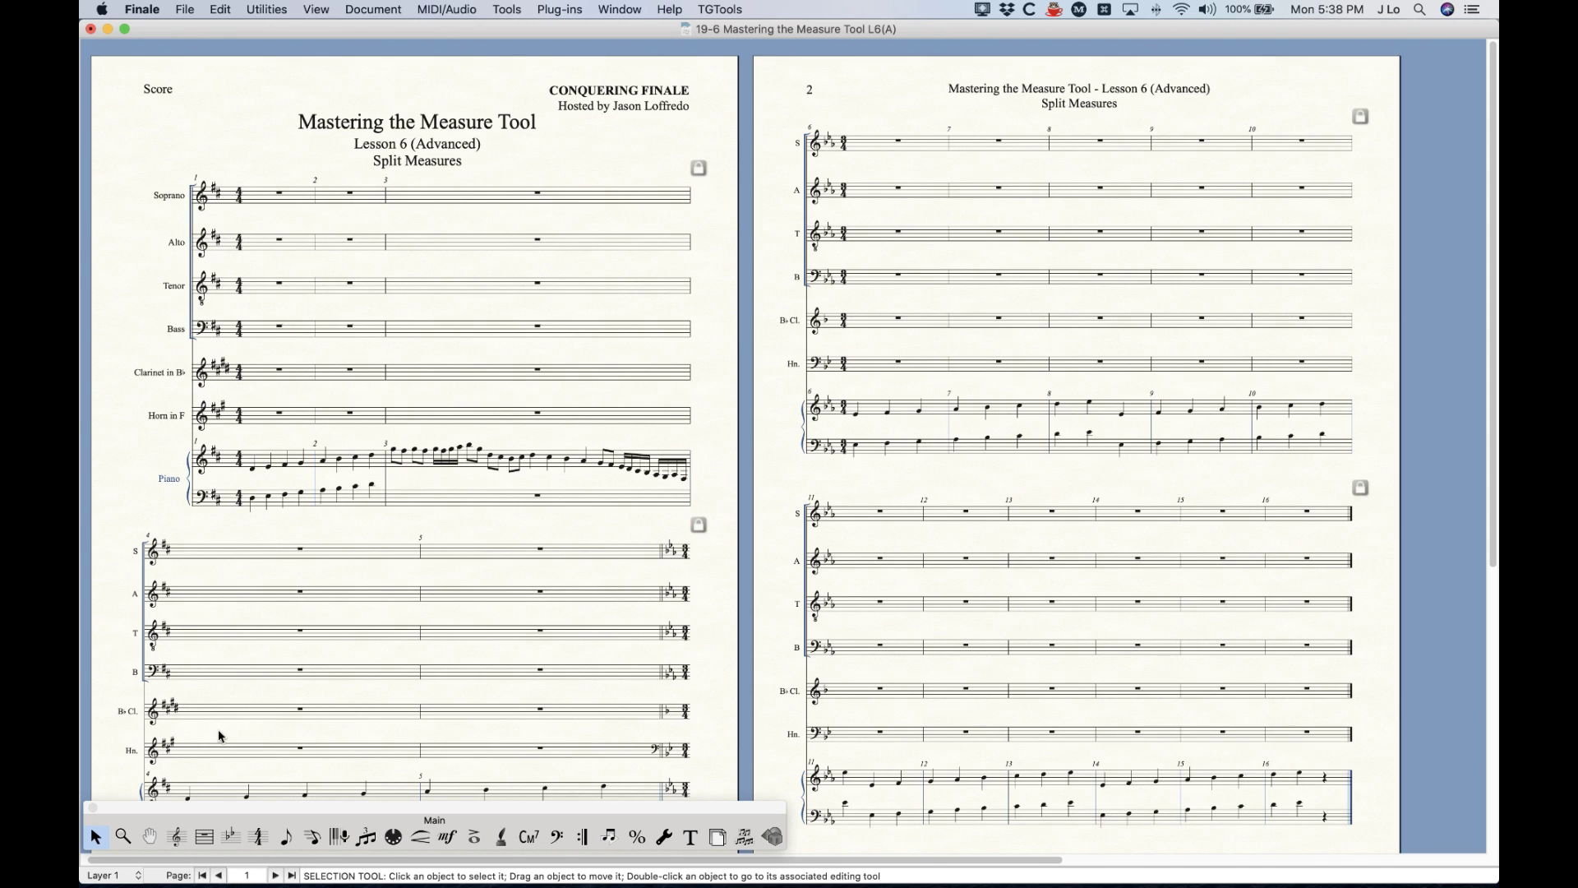
Re-enable Allow Horizontal Split Points in measure 3's Measure Attributes
left_click(205, 837)
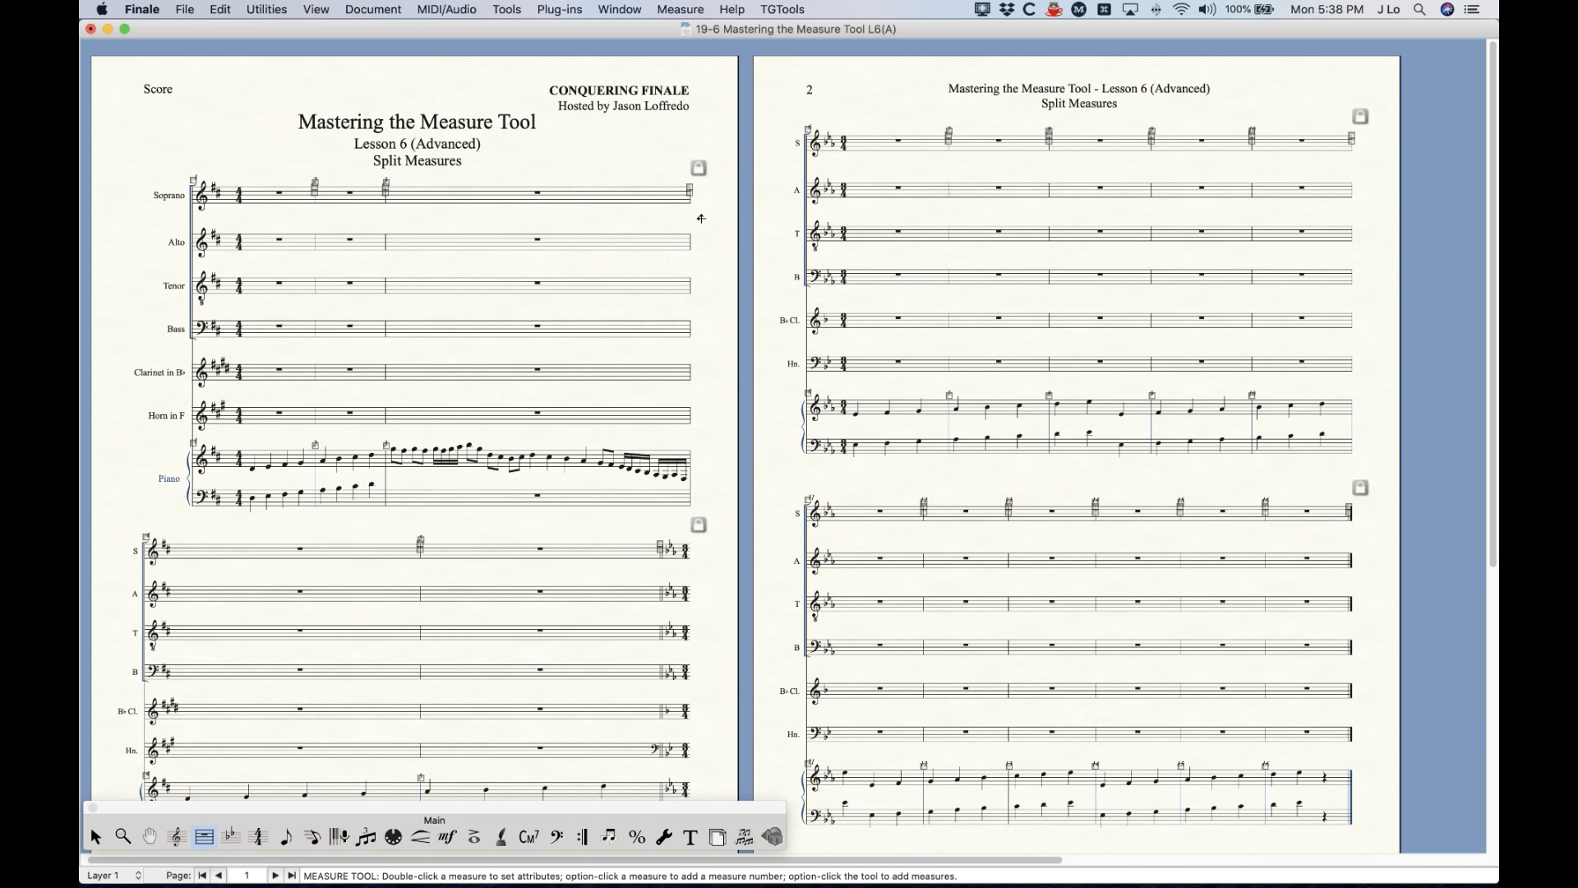
double_click(649, 203)
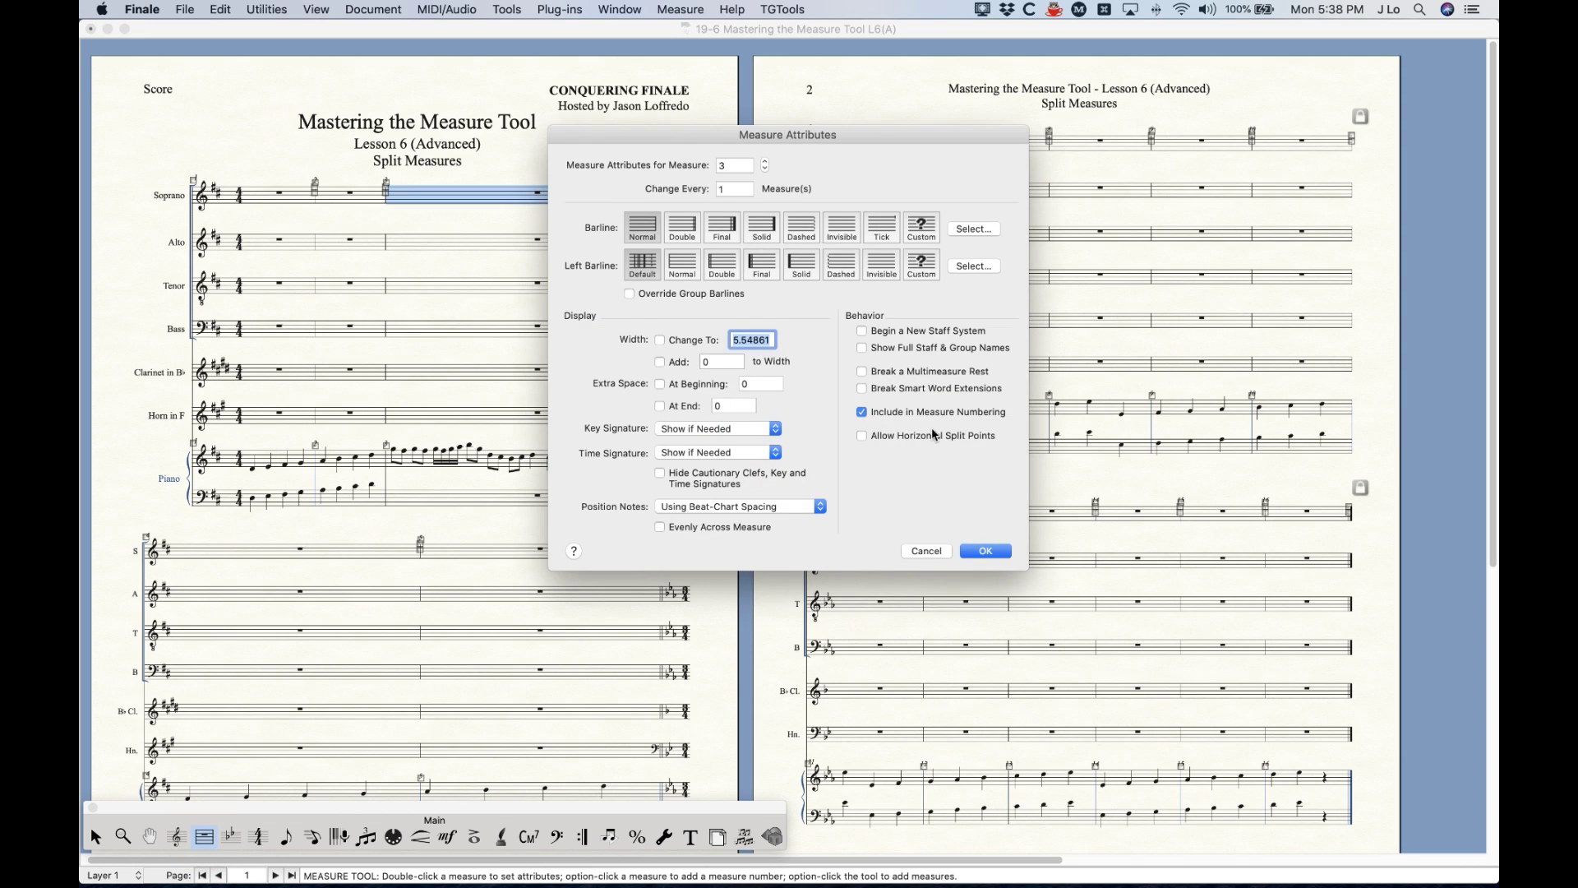
left_click(863, 438)
left_click(985, 557)
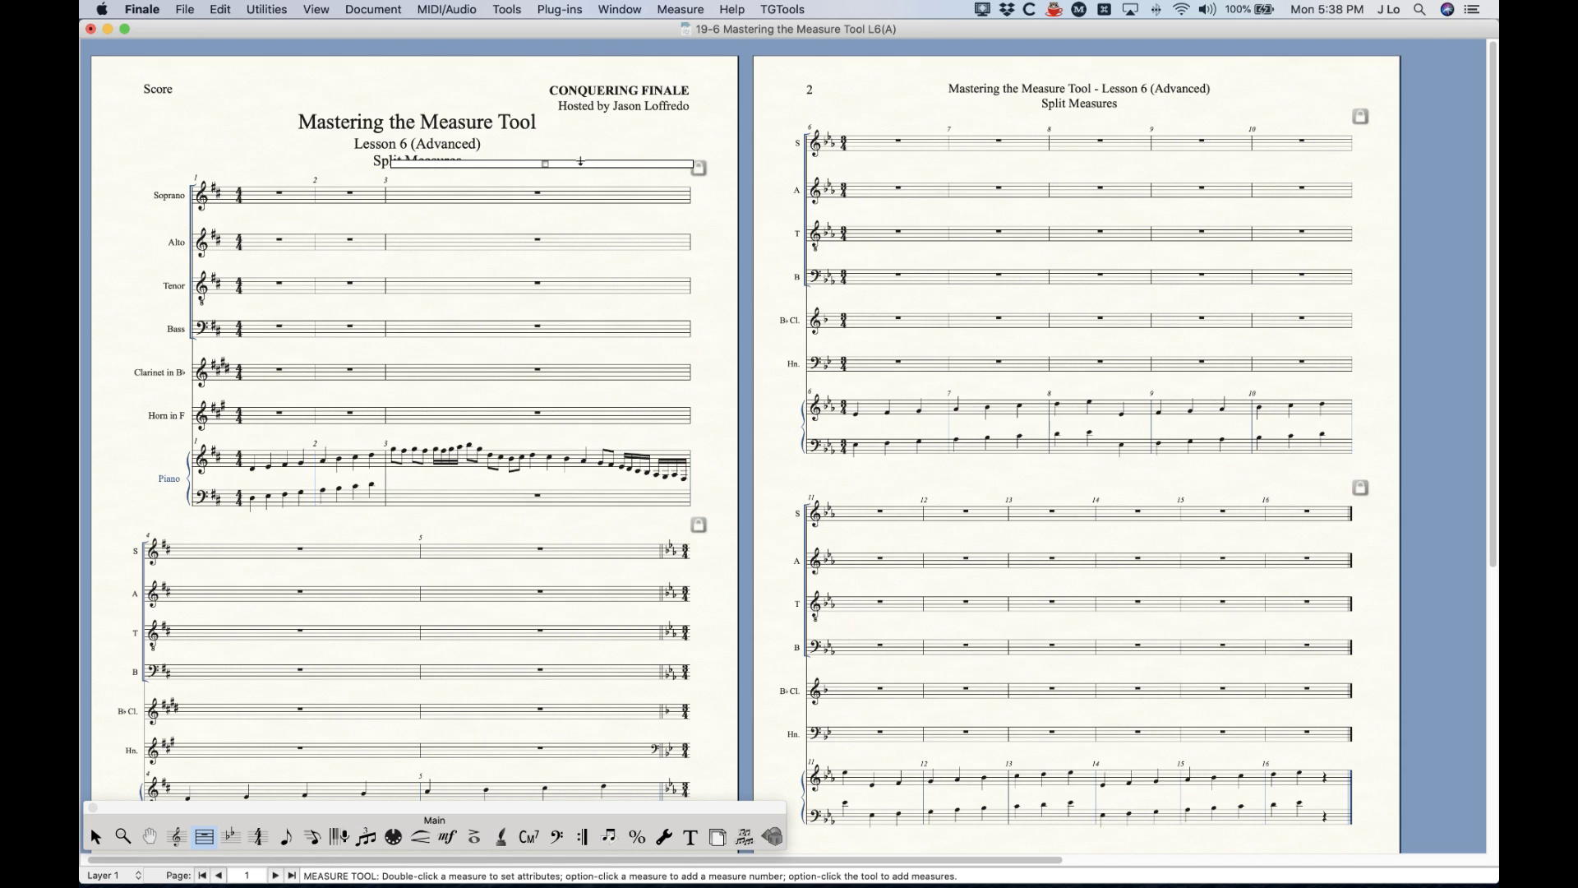
left_click(313, 837)
left_click(410, 495)
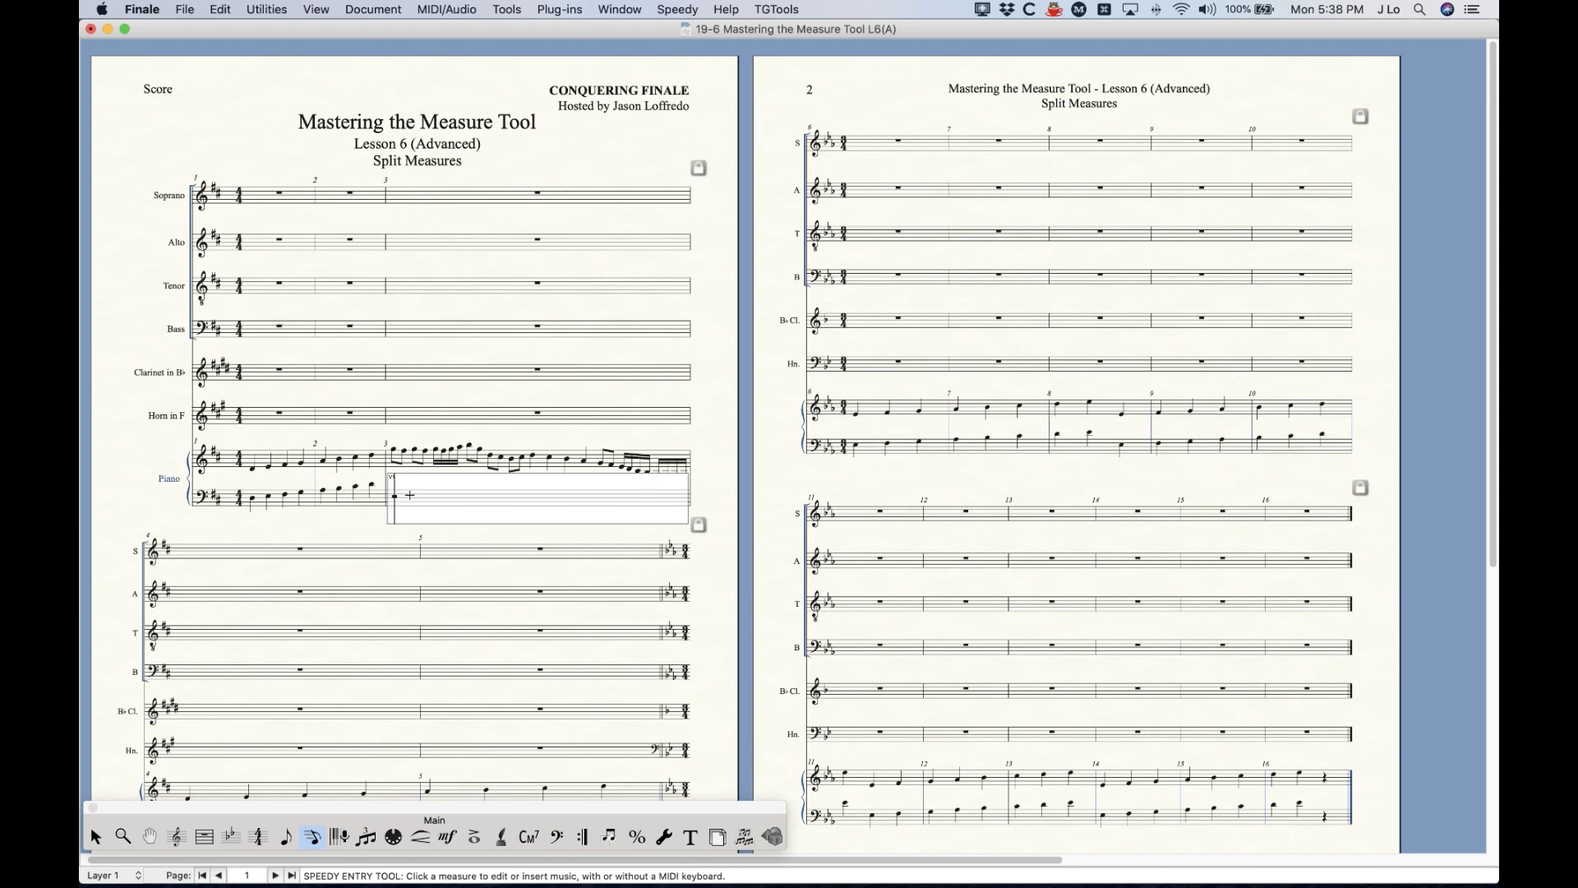
key("7")
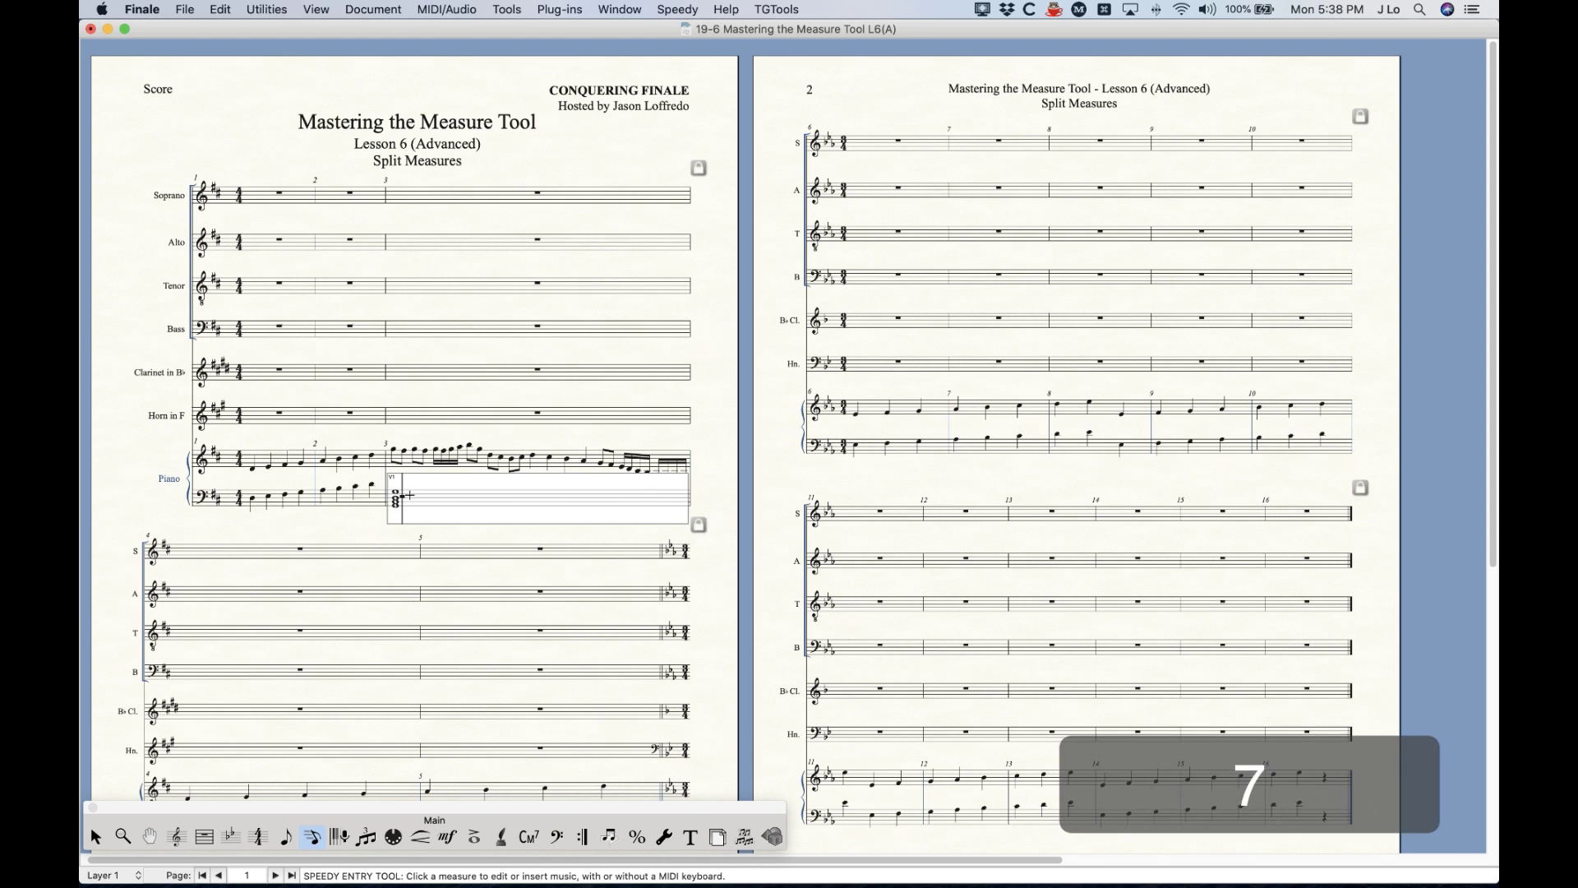
key("period")
key("Up")
key("Up")
key("Up")
key("Up")
key("Up")
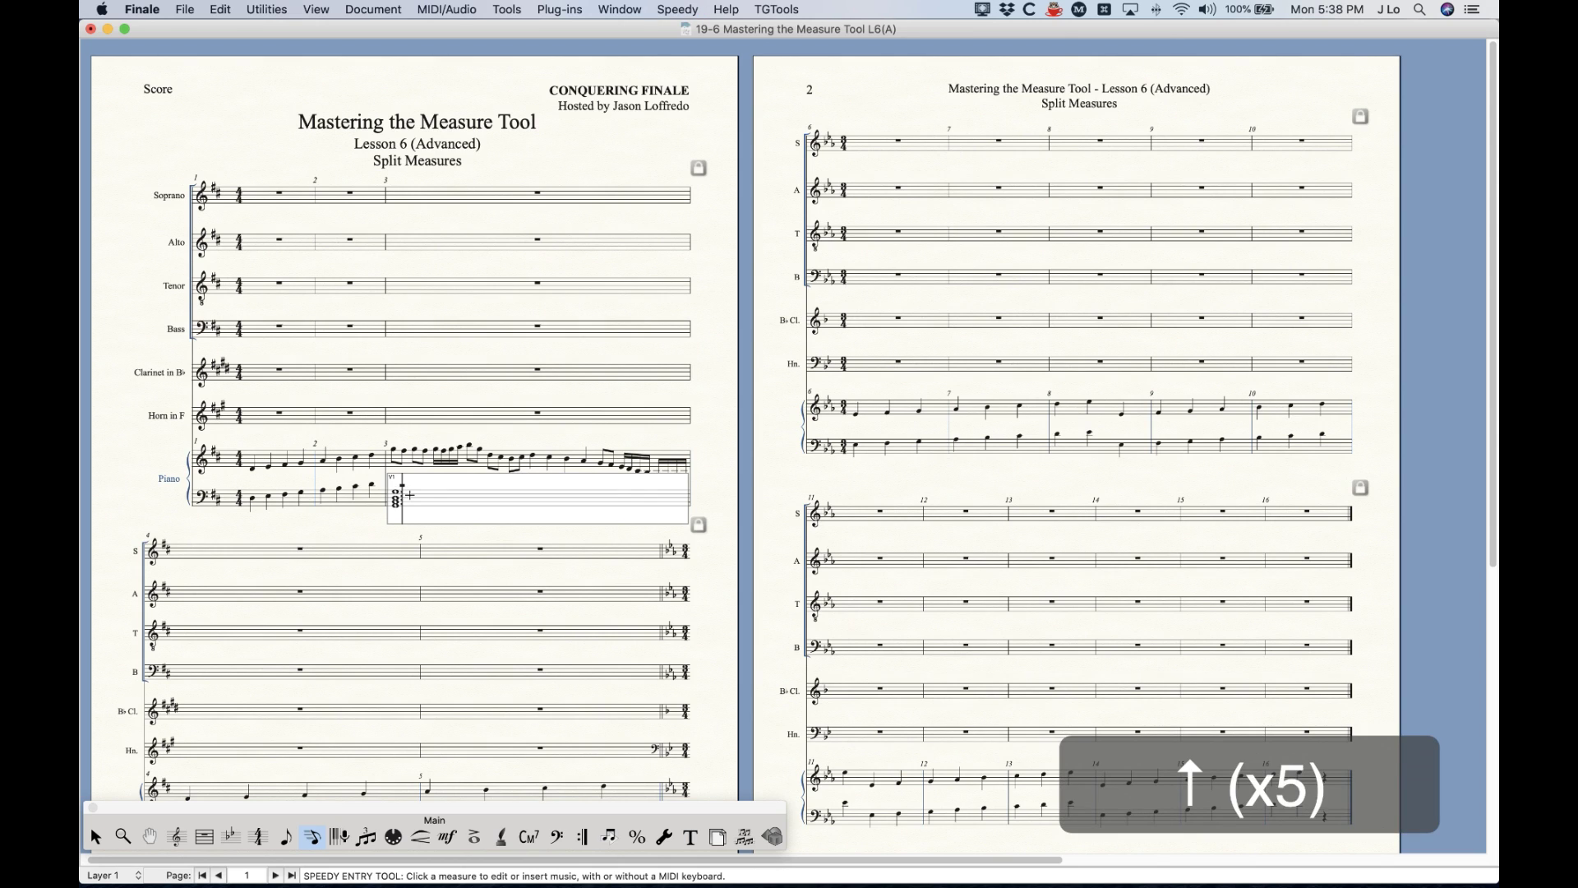
key("equal")
key("7")
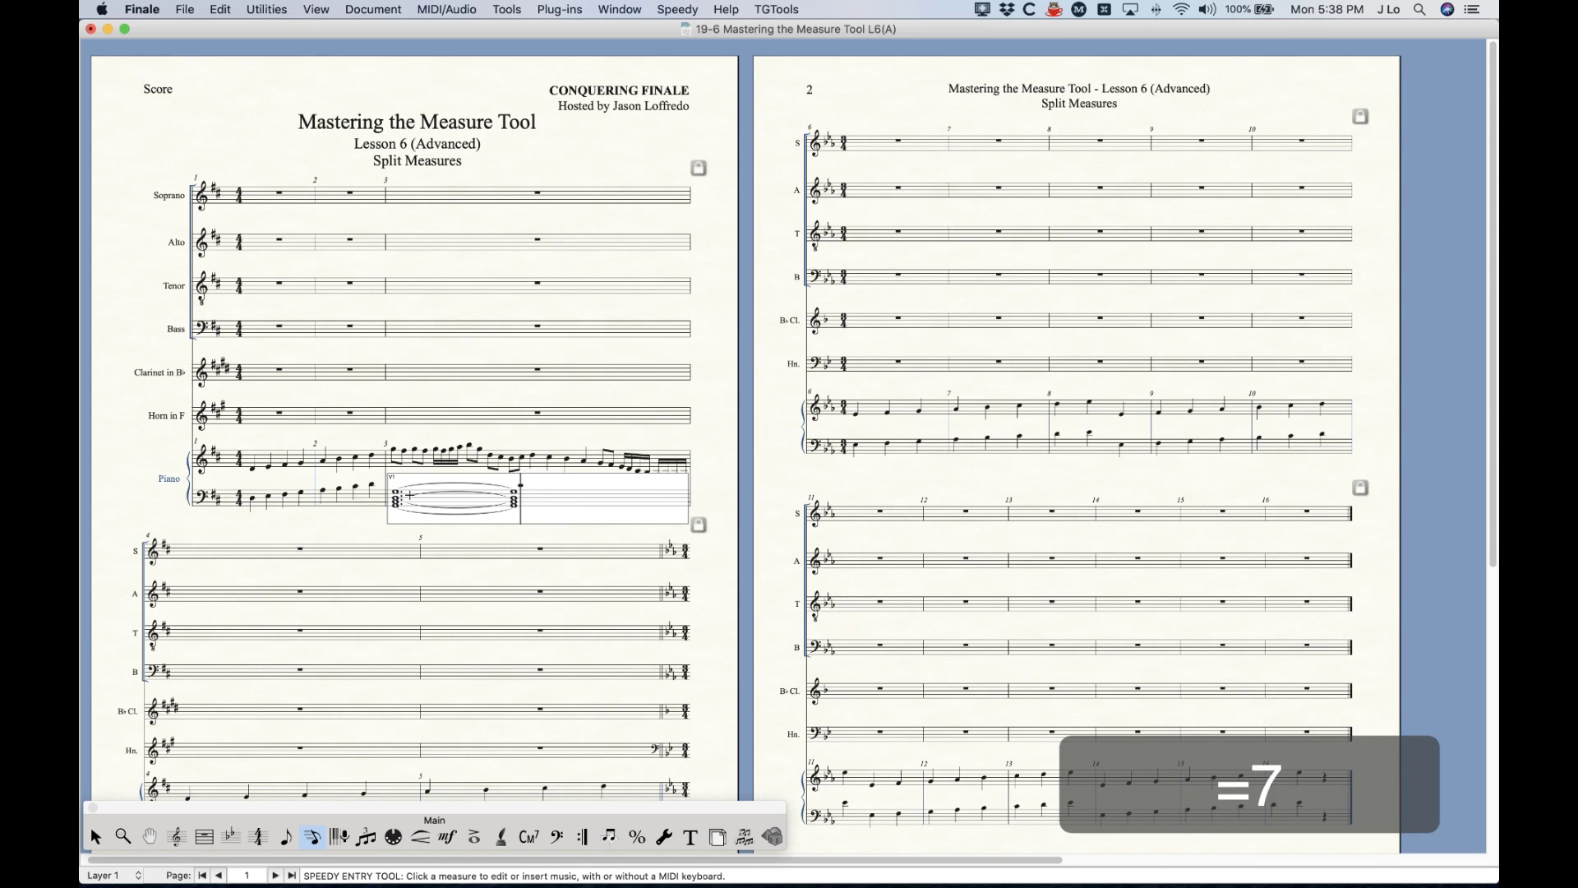
key("equal")
key("6")
key("period")
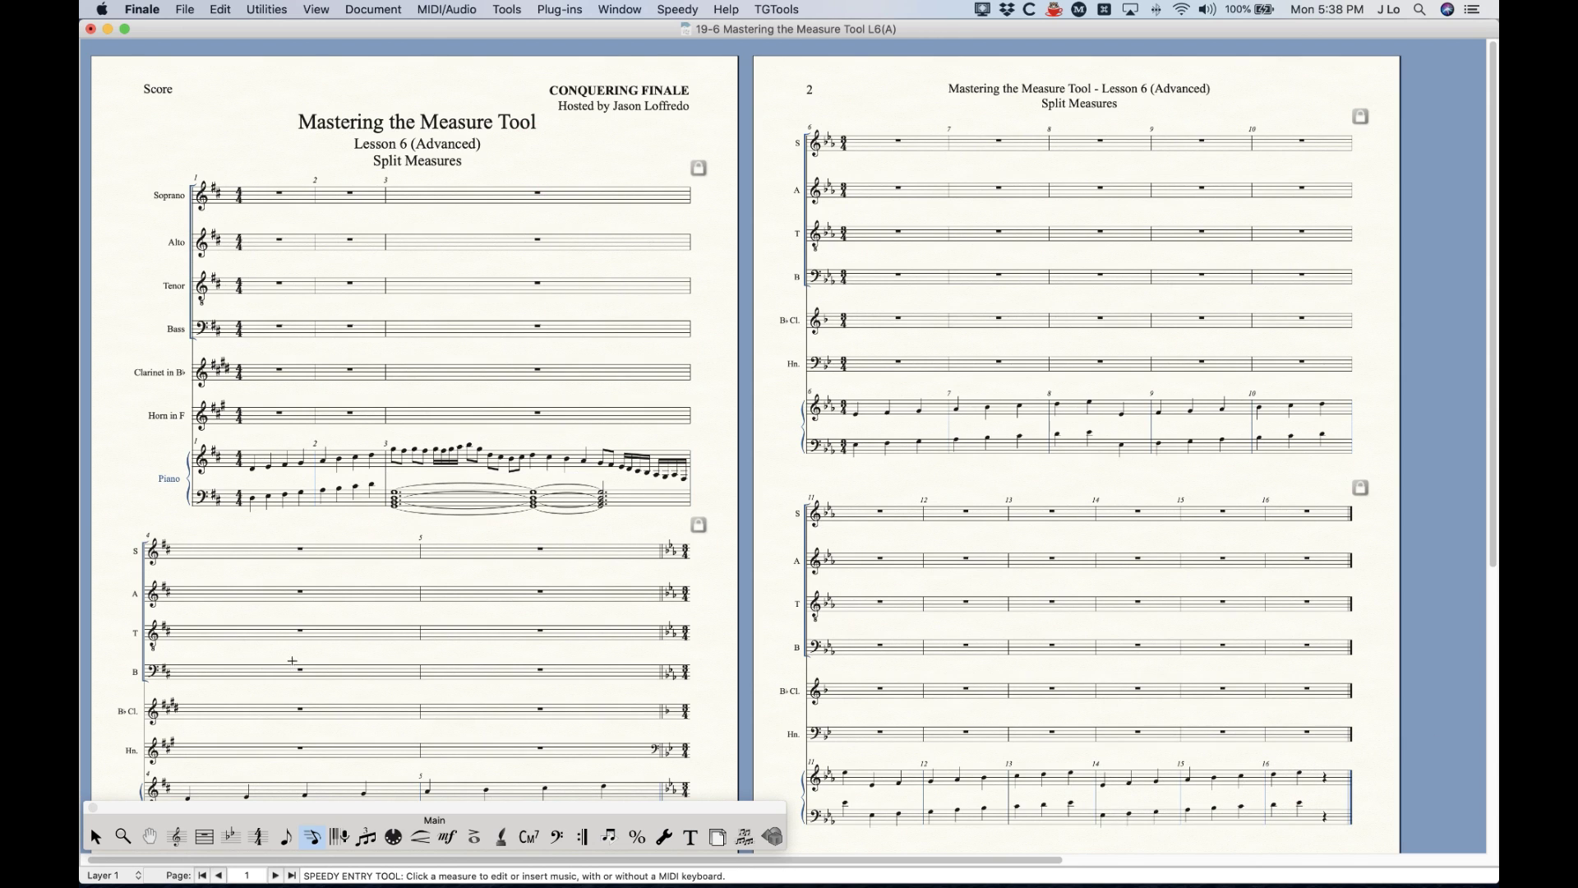
Drag measure 3's split point left, then push Soprano measure 3's remainder to the next system
left_click(204, 837)
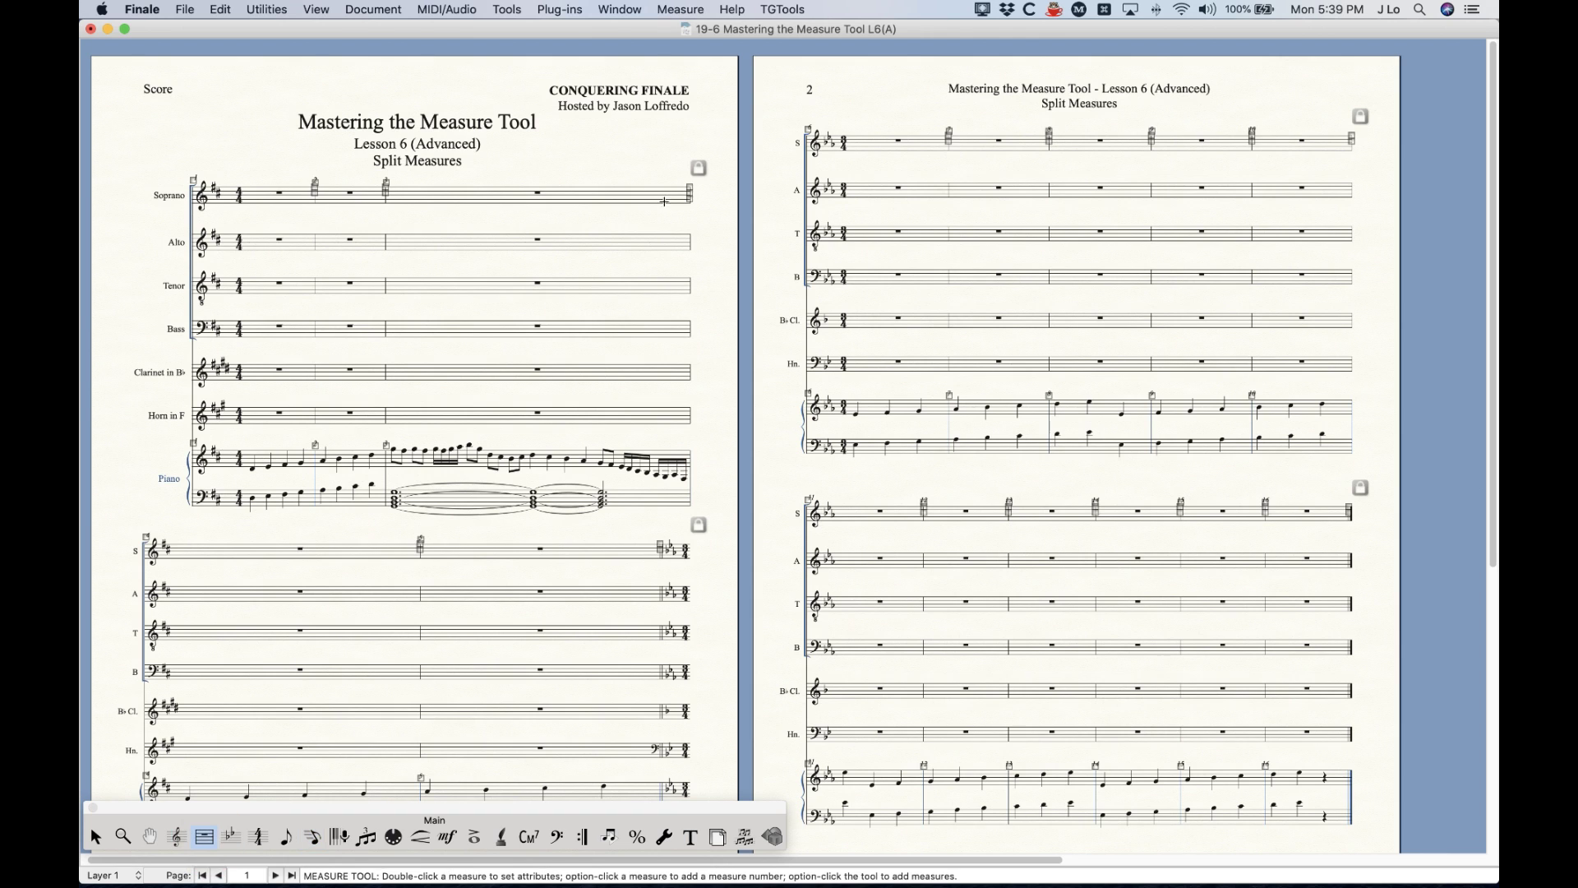
left_click_drag(696, 170, 579, 164)
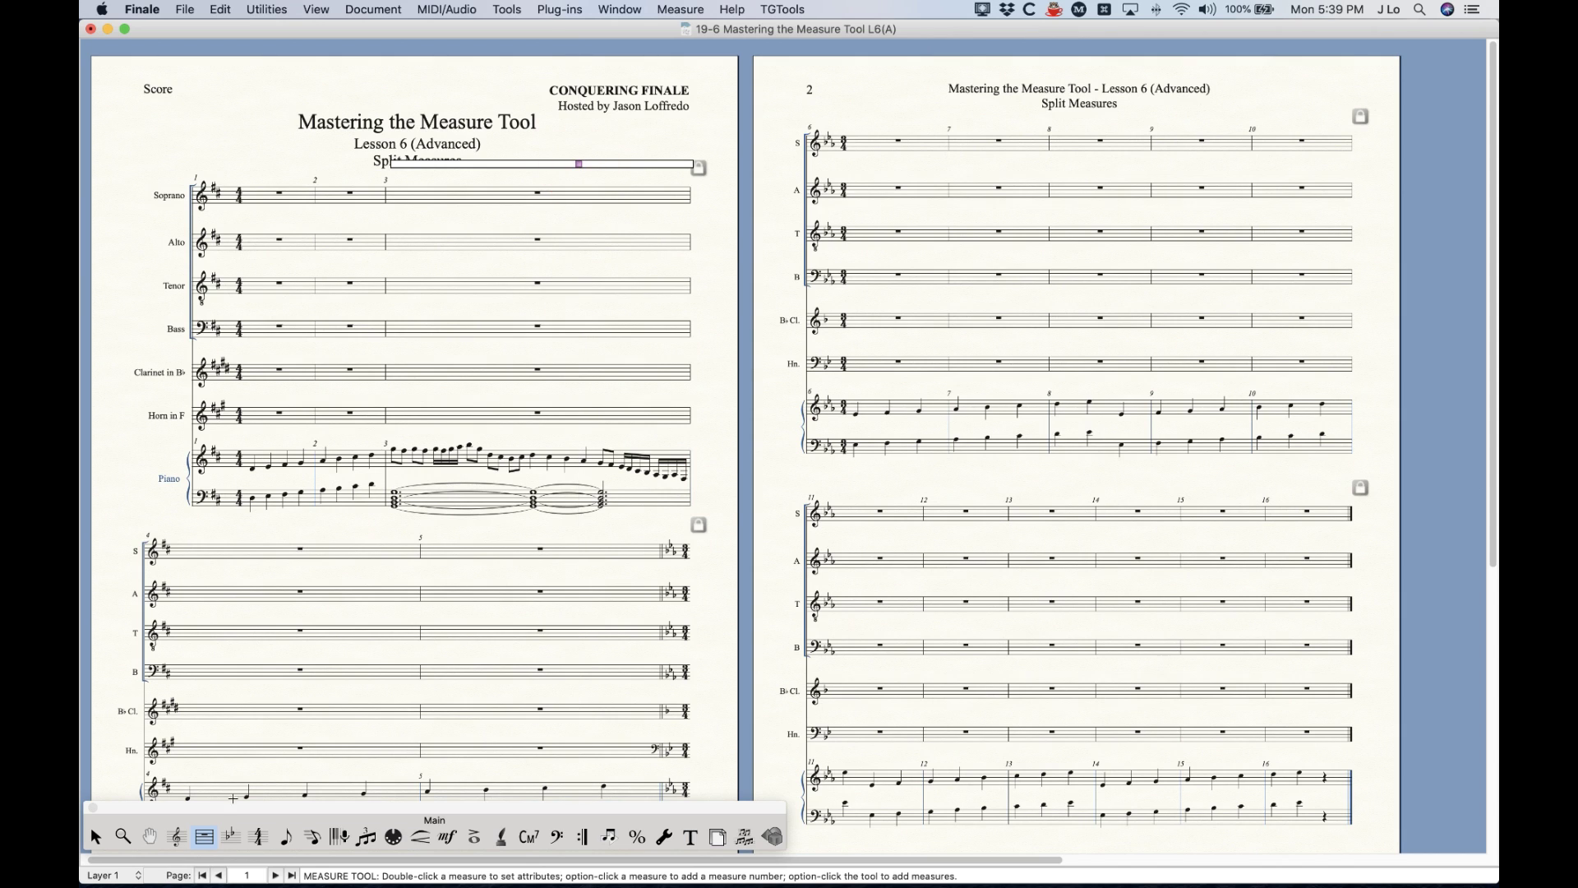
left_click(96, 837)
left_click(601, 197)
key("Down")
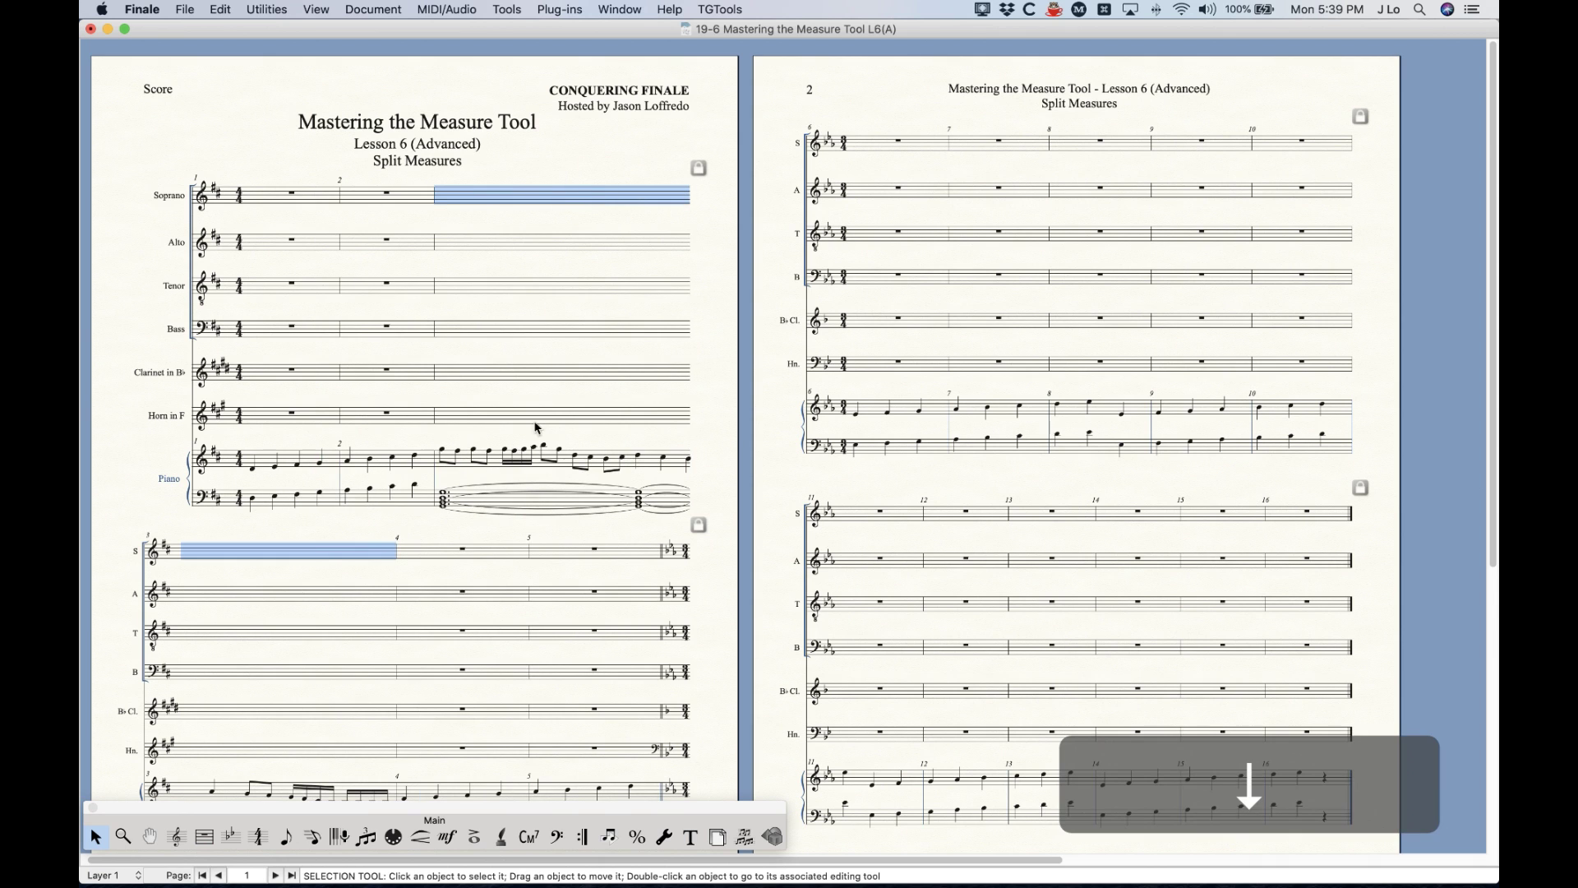
Review the line break, then undo it so measure 3 returns to the first system
scroll(517, 669, "down", 1)
scroll(517, 669, "down", 5)
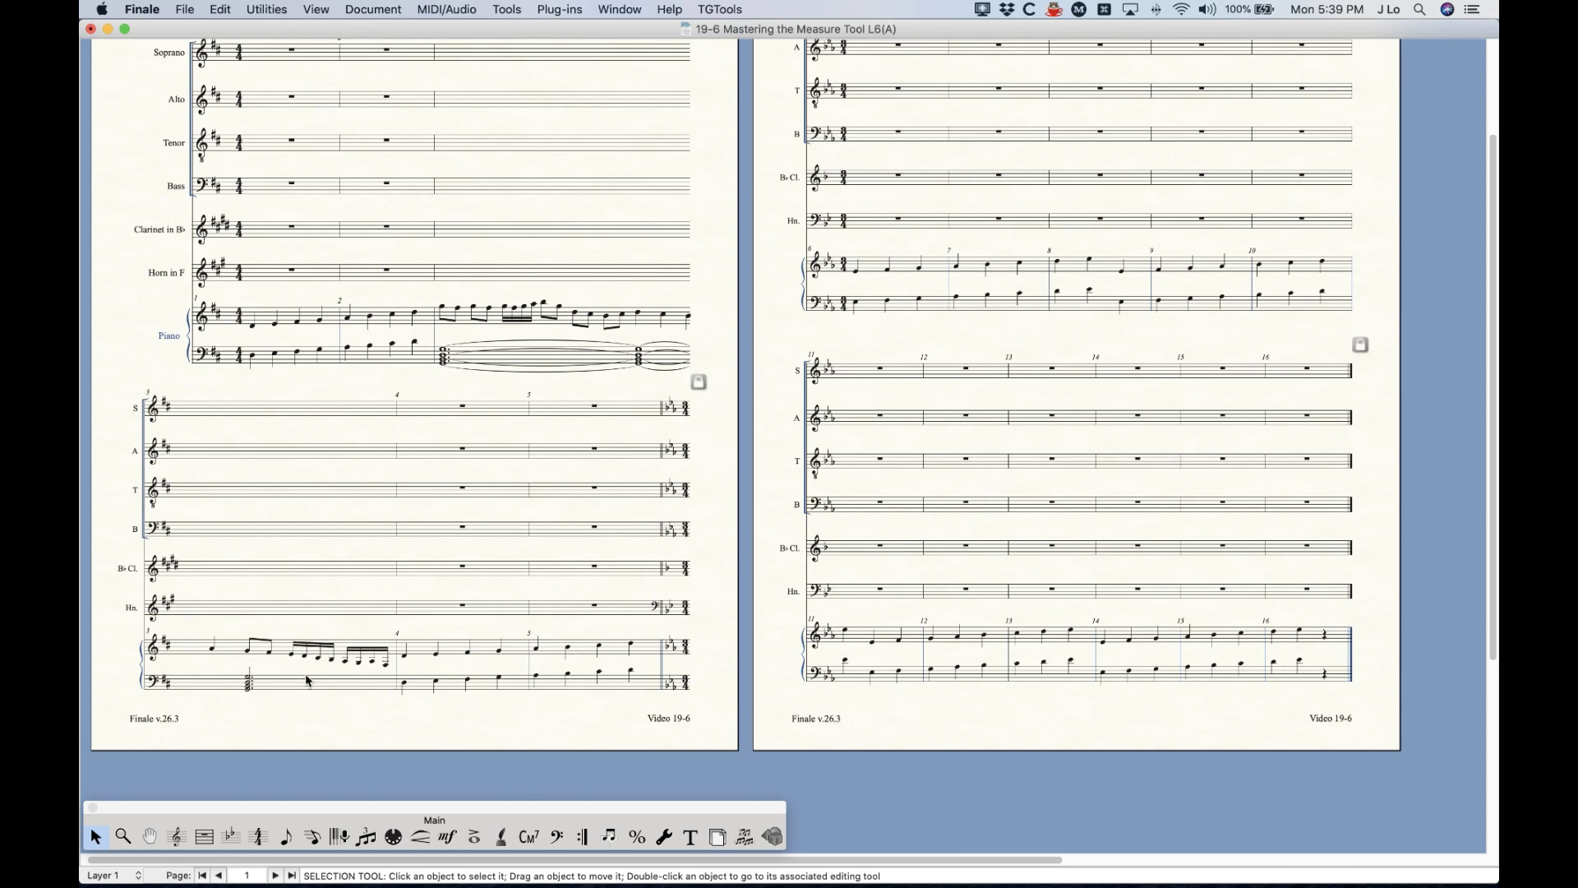
scroll(205, 666, "up", 1)
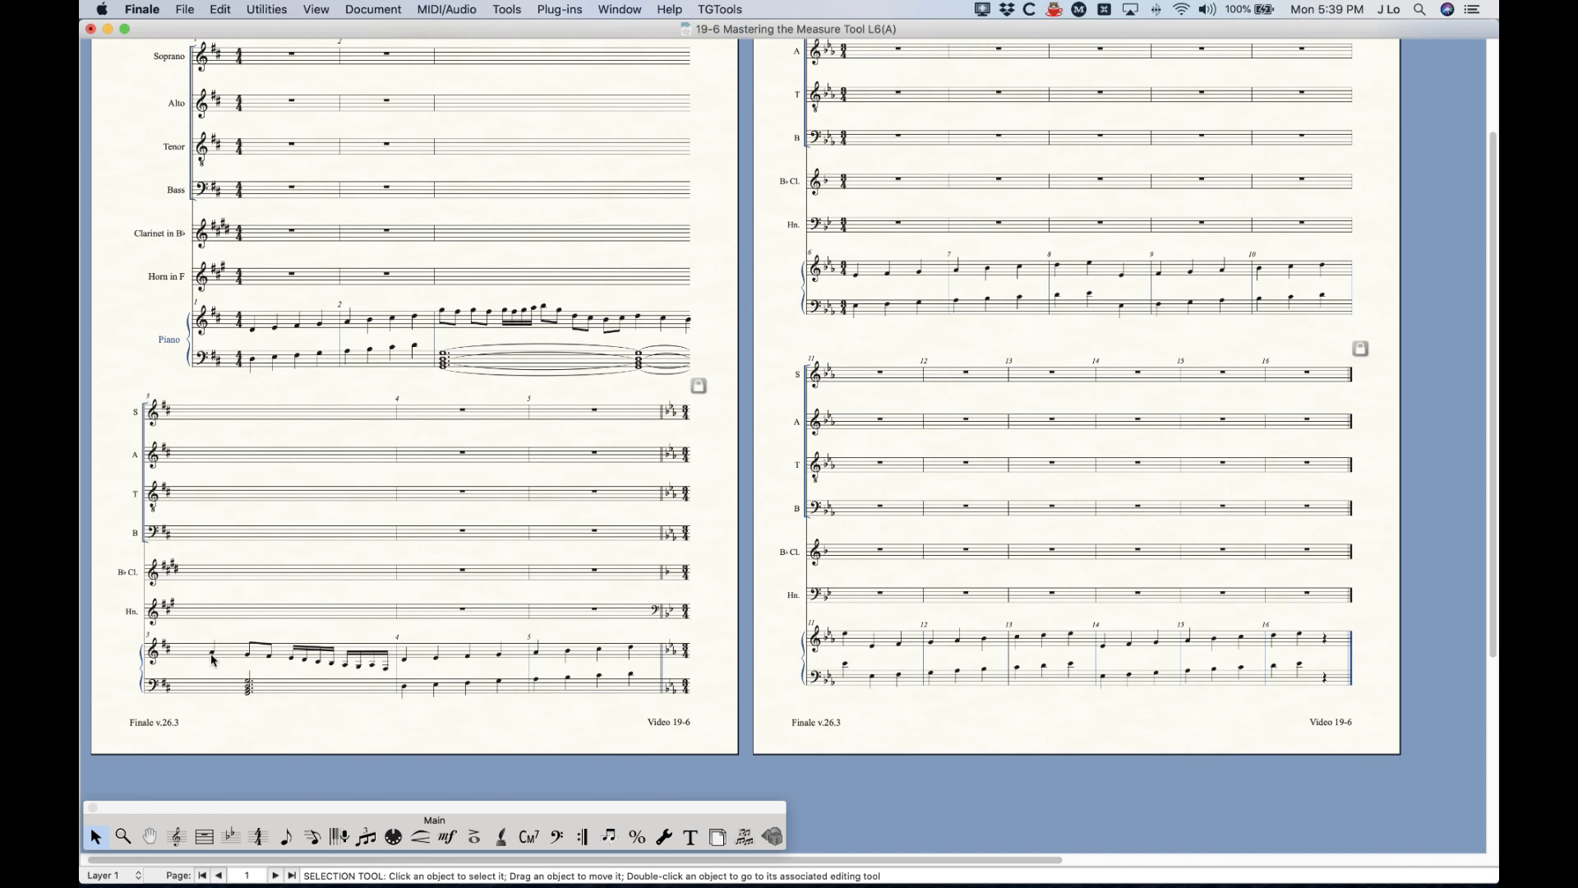
scroll(226, 680, "up", 1)
scroll(512, 624, "up", 5)
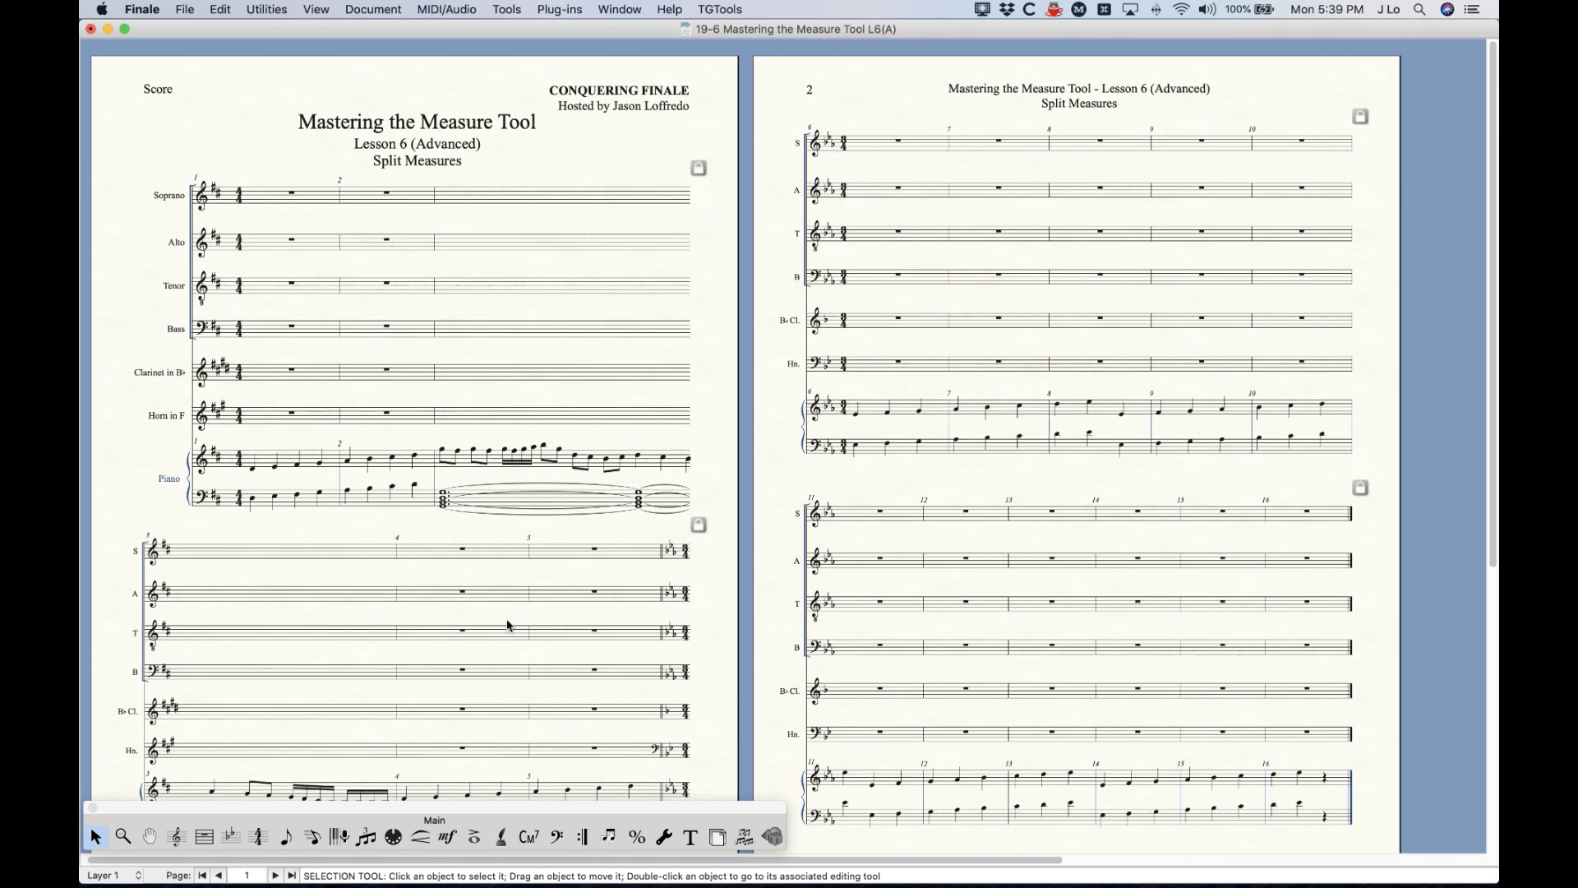
key("super+z")
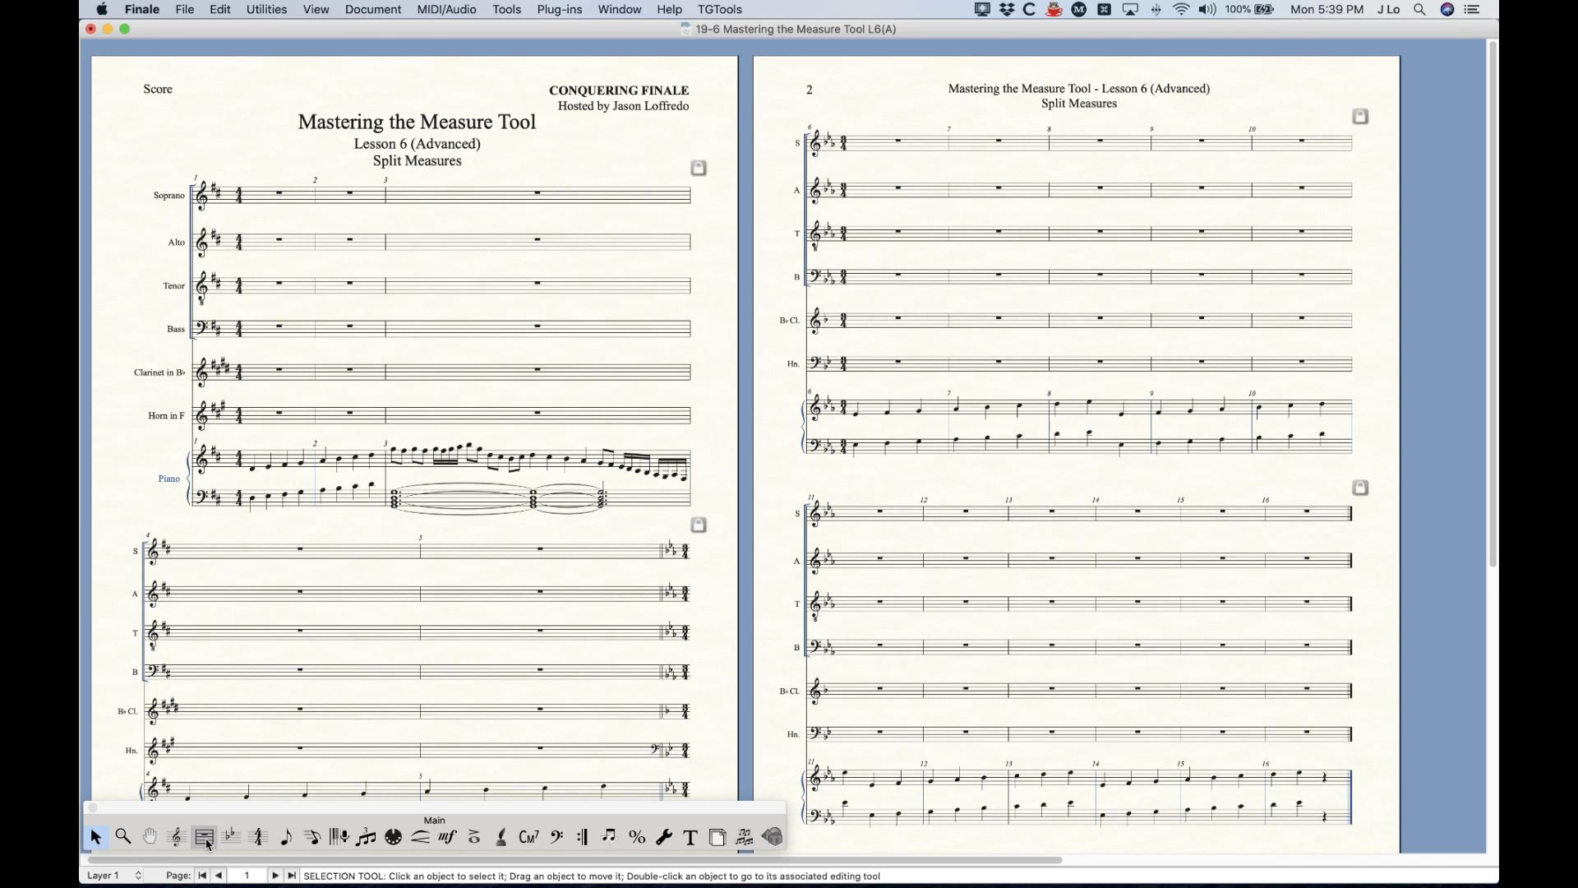
Break measure 3 onto the next system again and zoom in to inspect the split
left_click(648, 197)
key("Down")
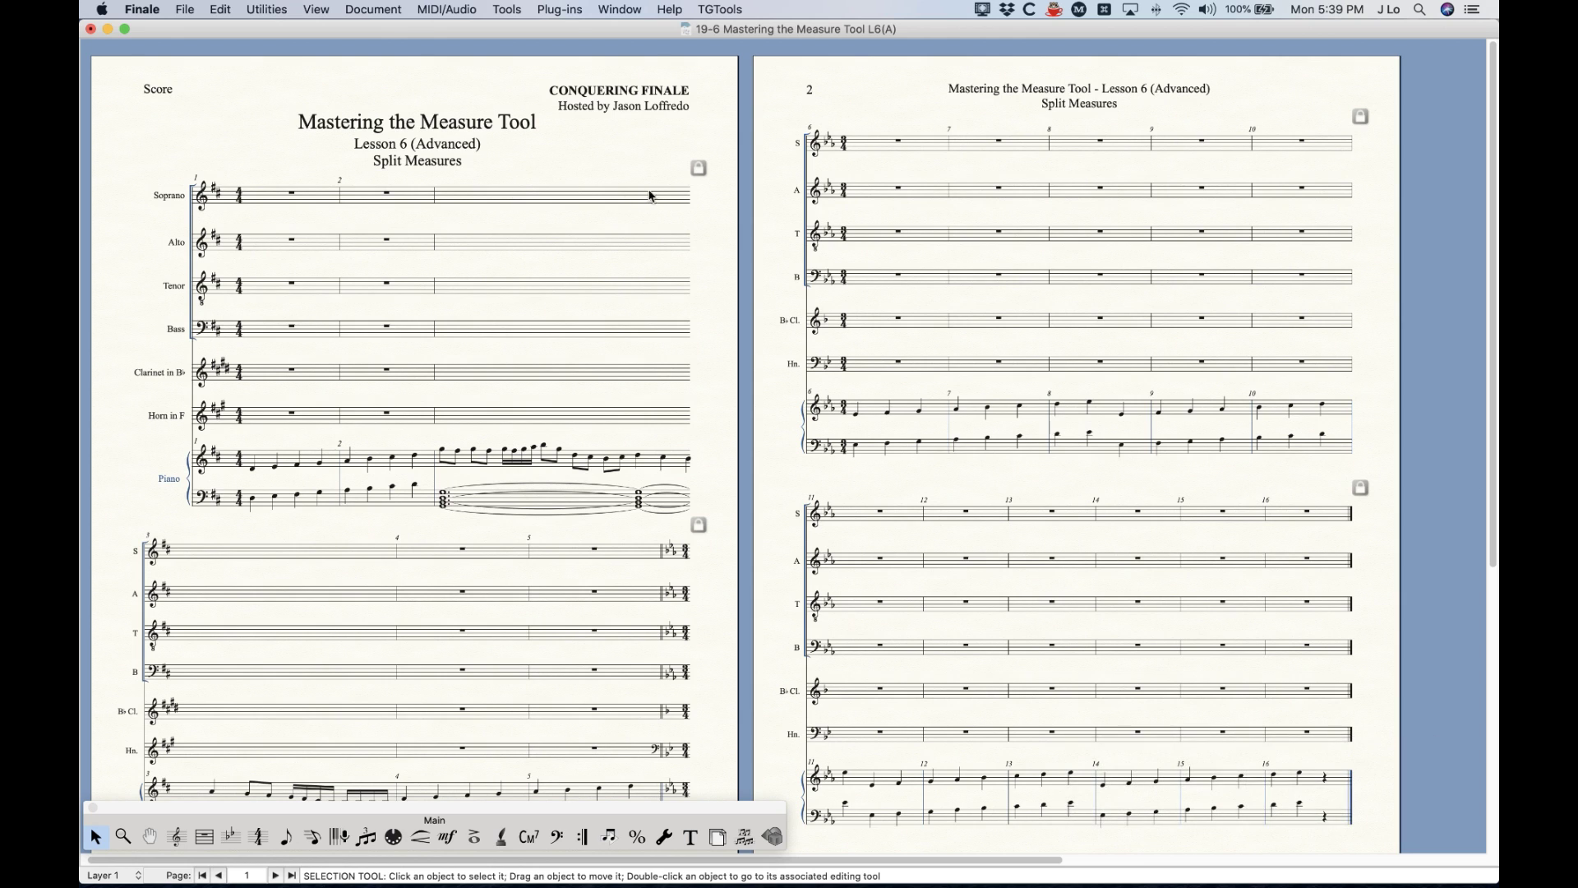
left_click(585, 197)
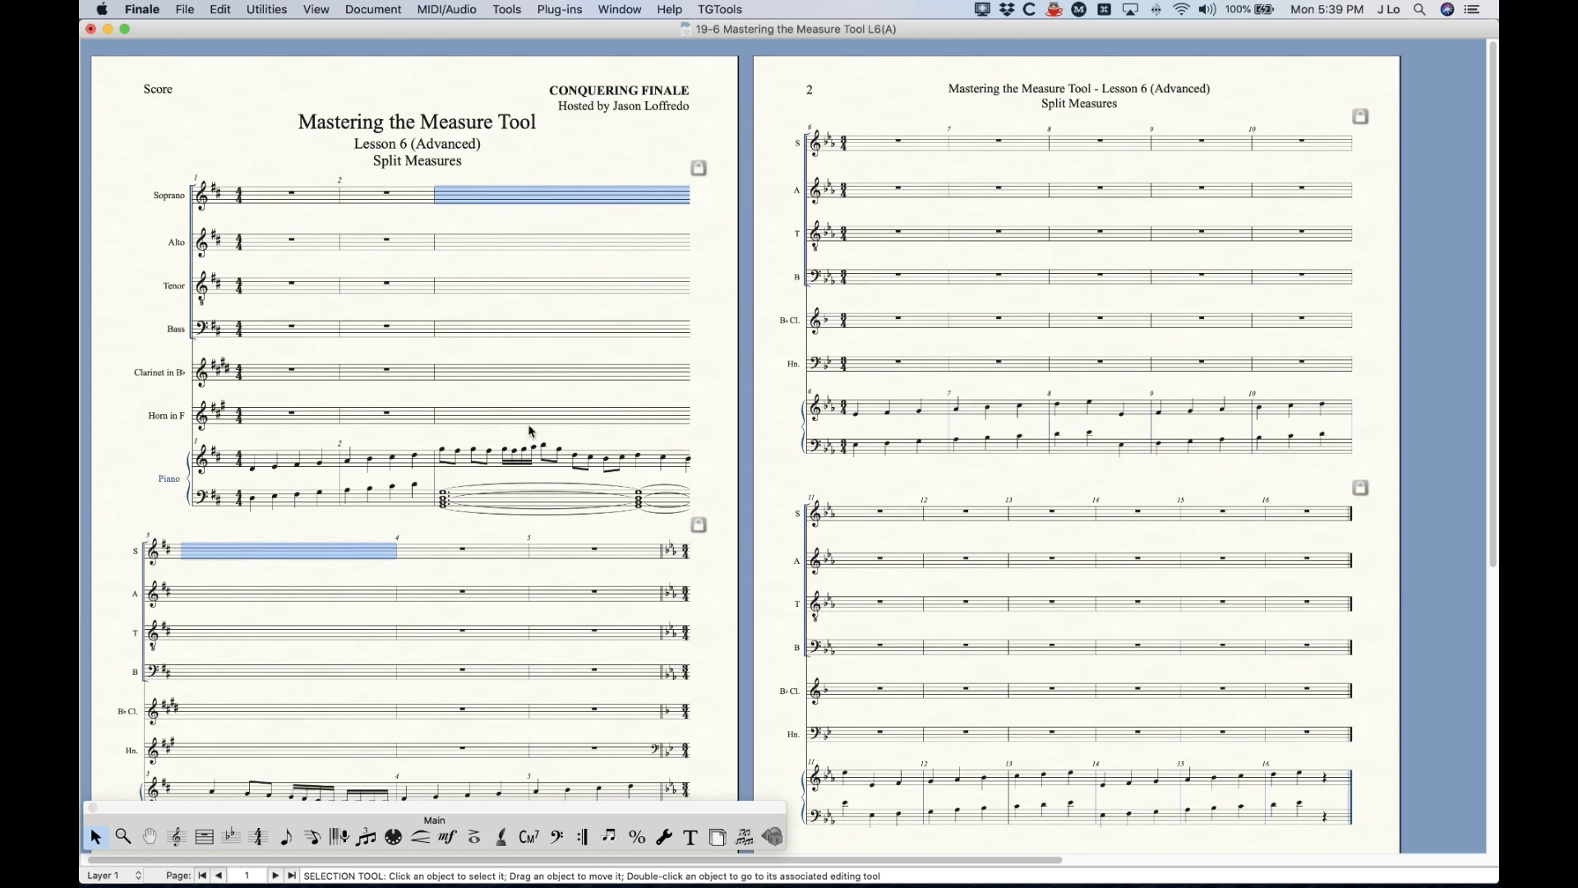
scroll(530, 430, "down", 2)
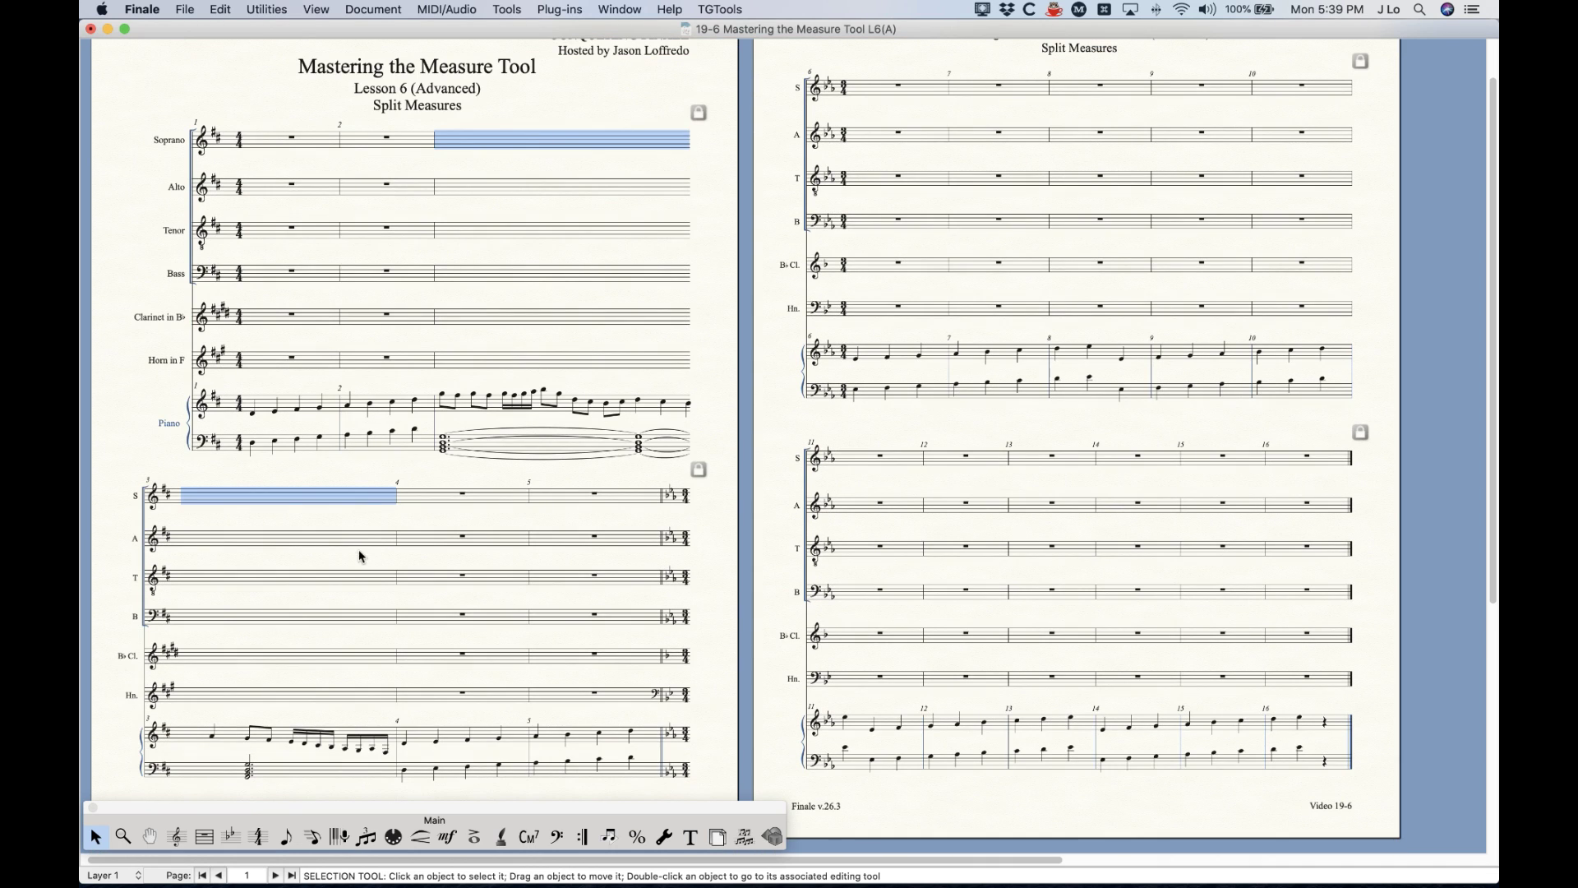
key("super+equal")
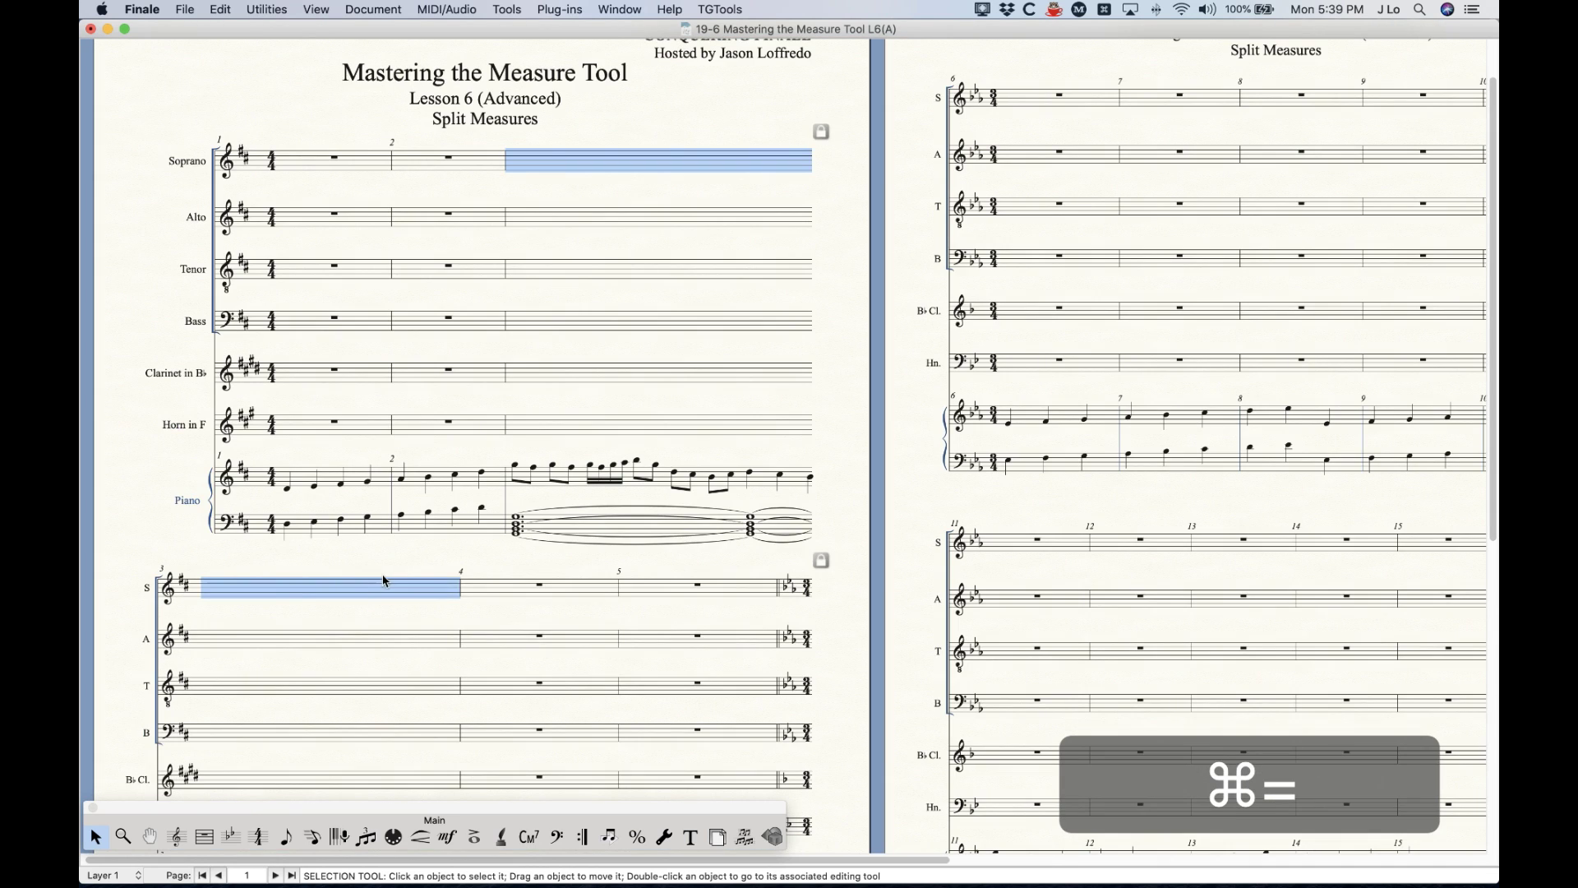
left_click(554, 125)
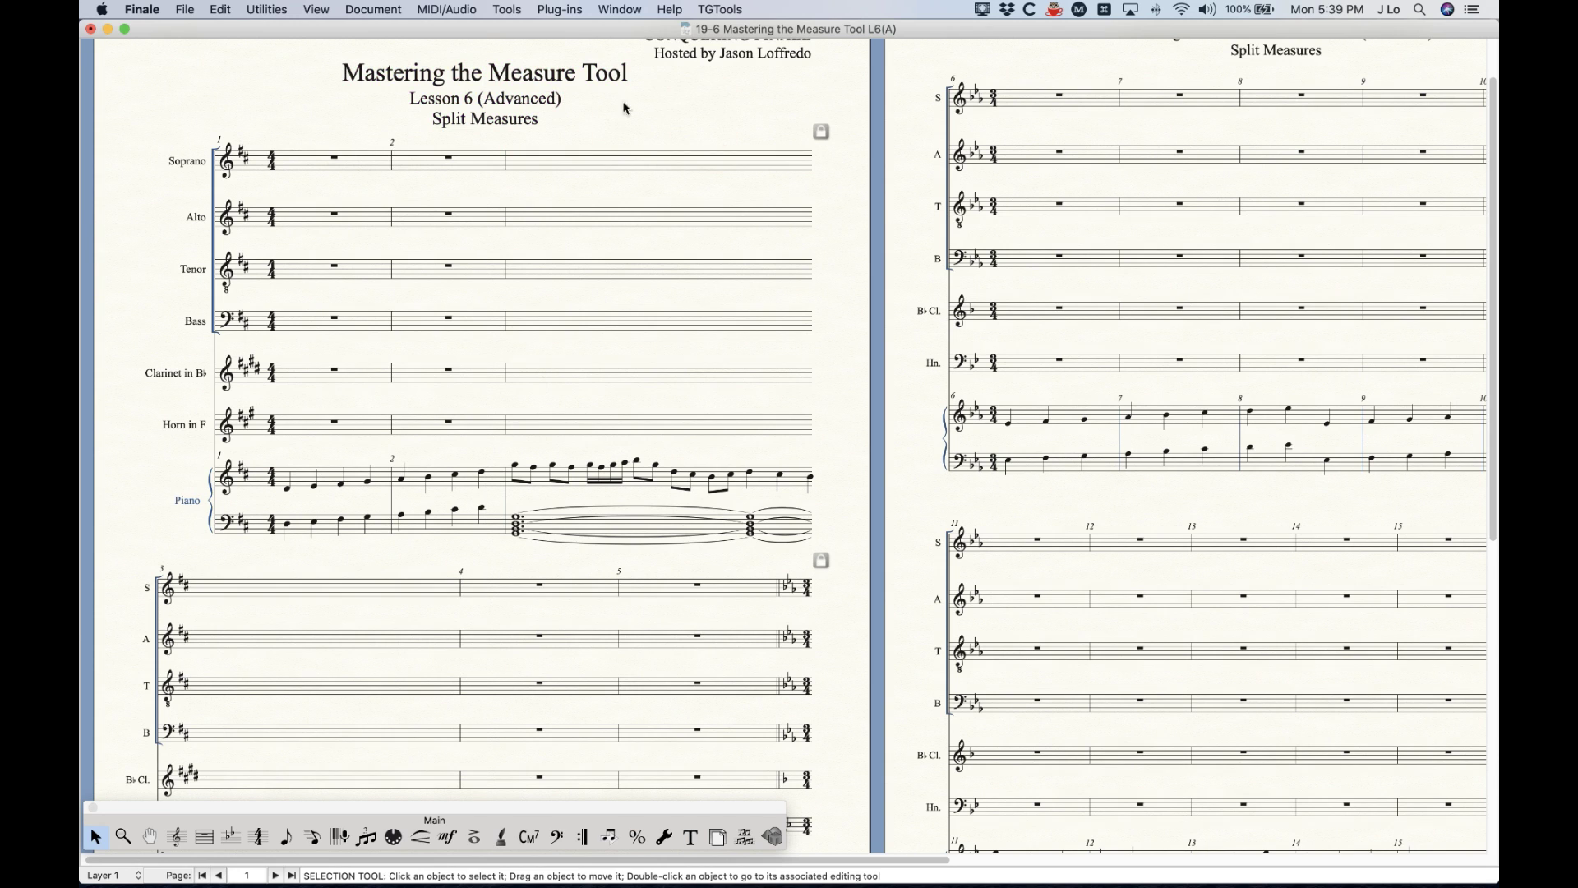
left_click(544, 162)
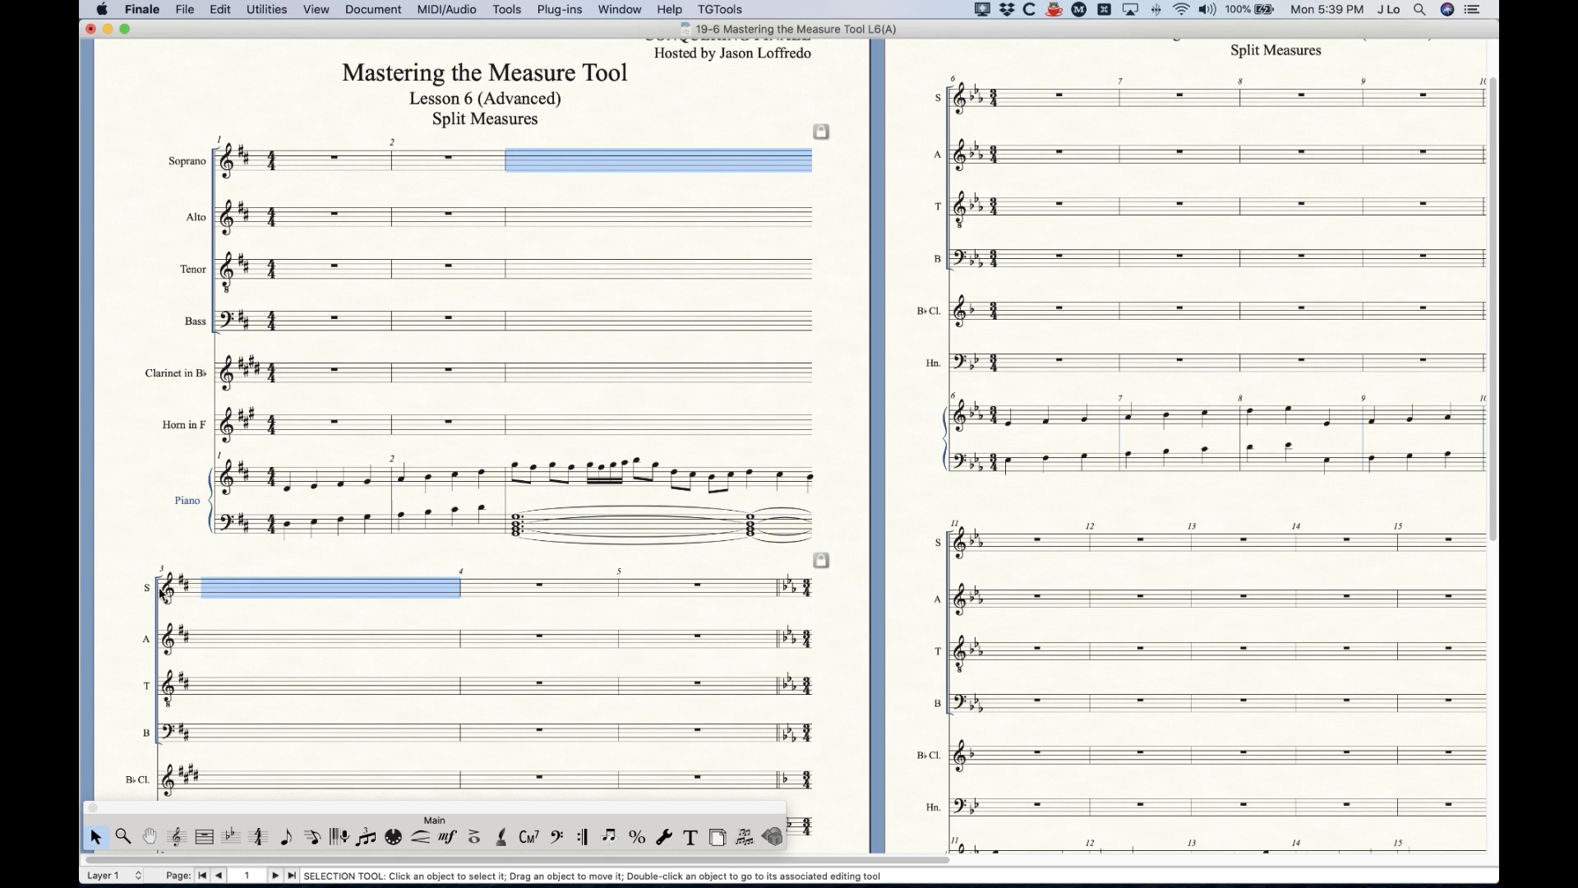
left_click(712, 116)
Undo the split, disable horizontal split points for measure 3, and select the whole measure
key("super+z")
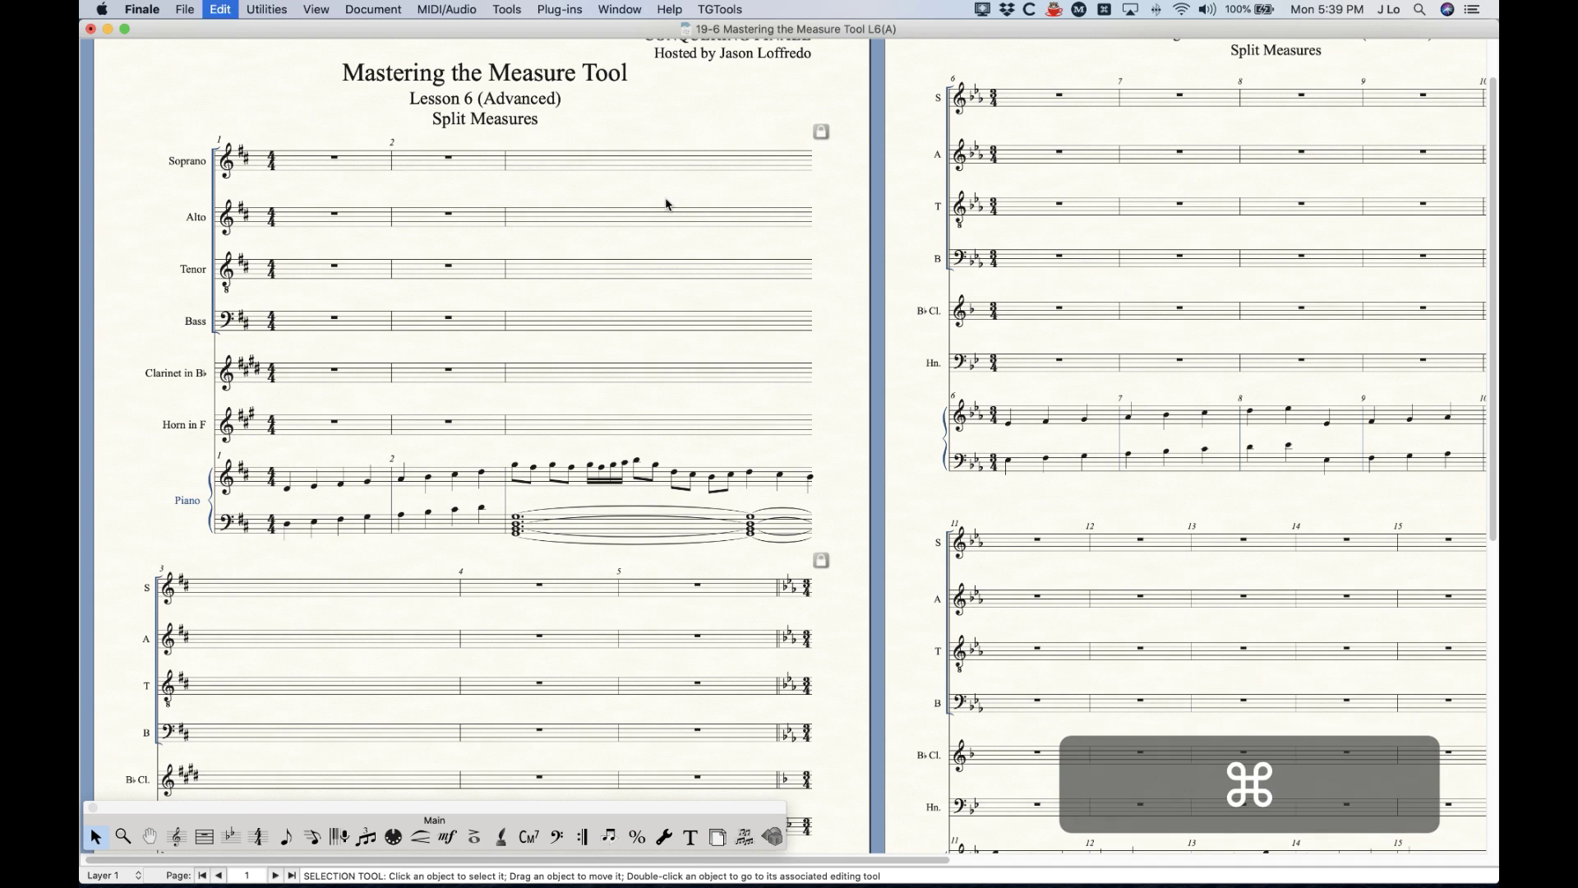
scroll(661, 567, "up", 2)
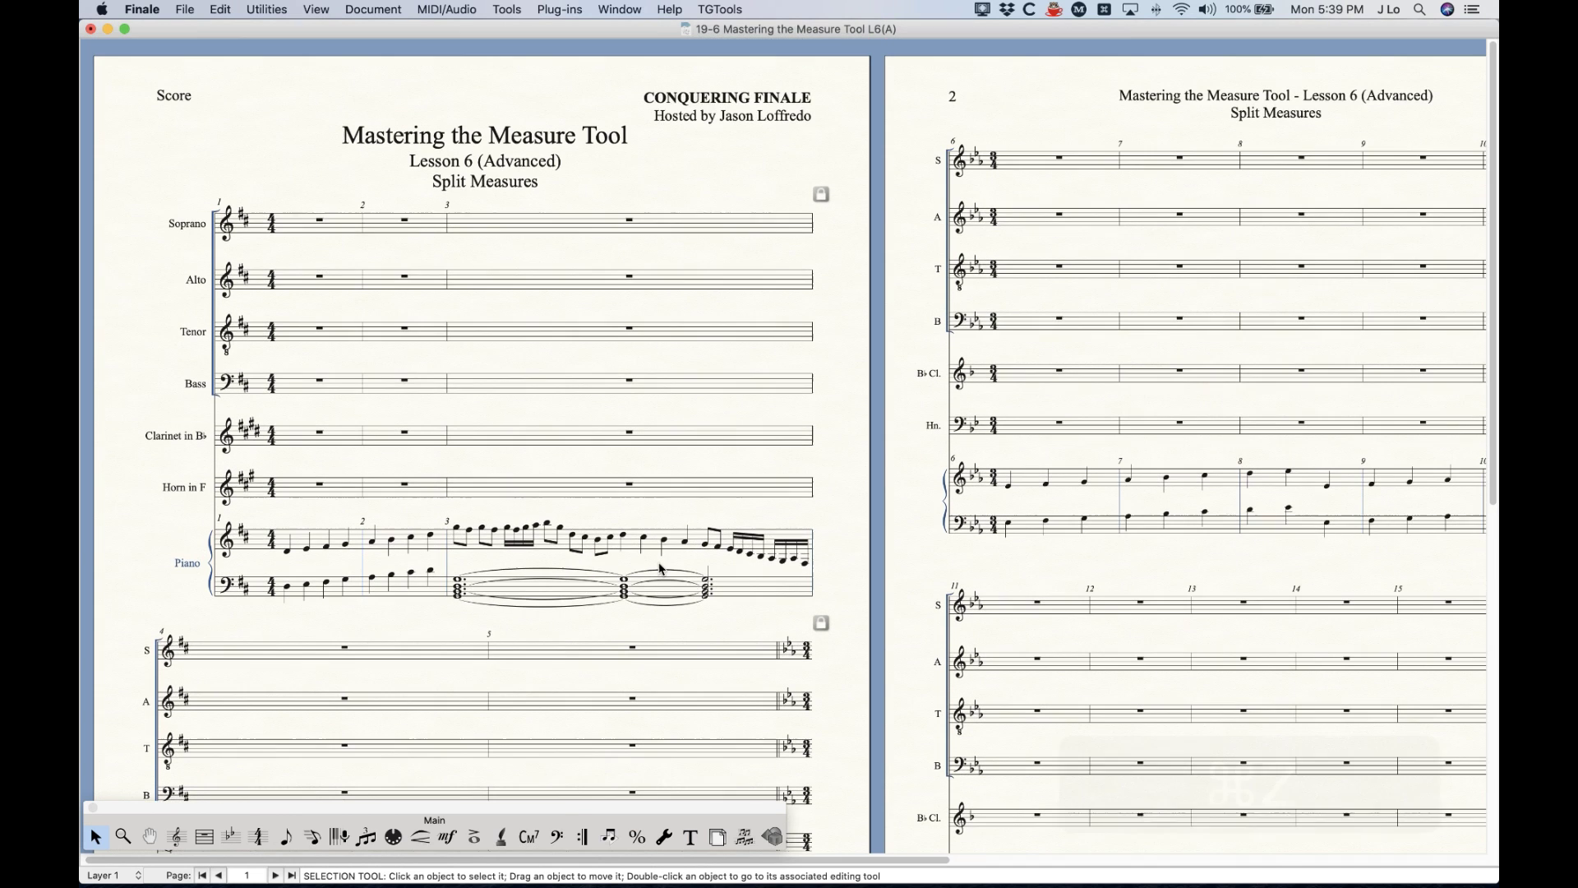
key("super+minus")
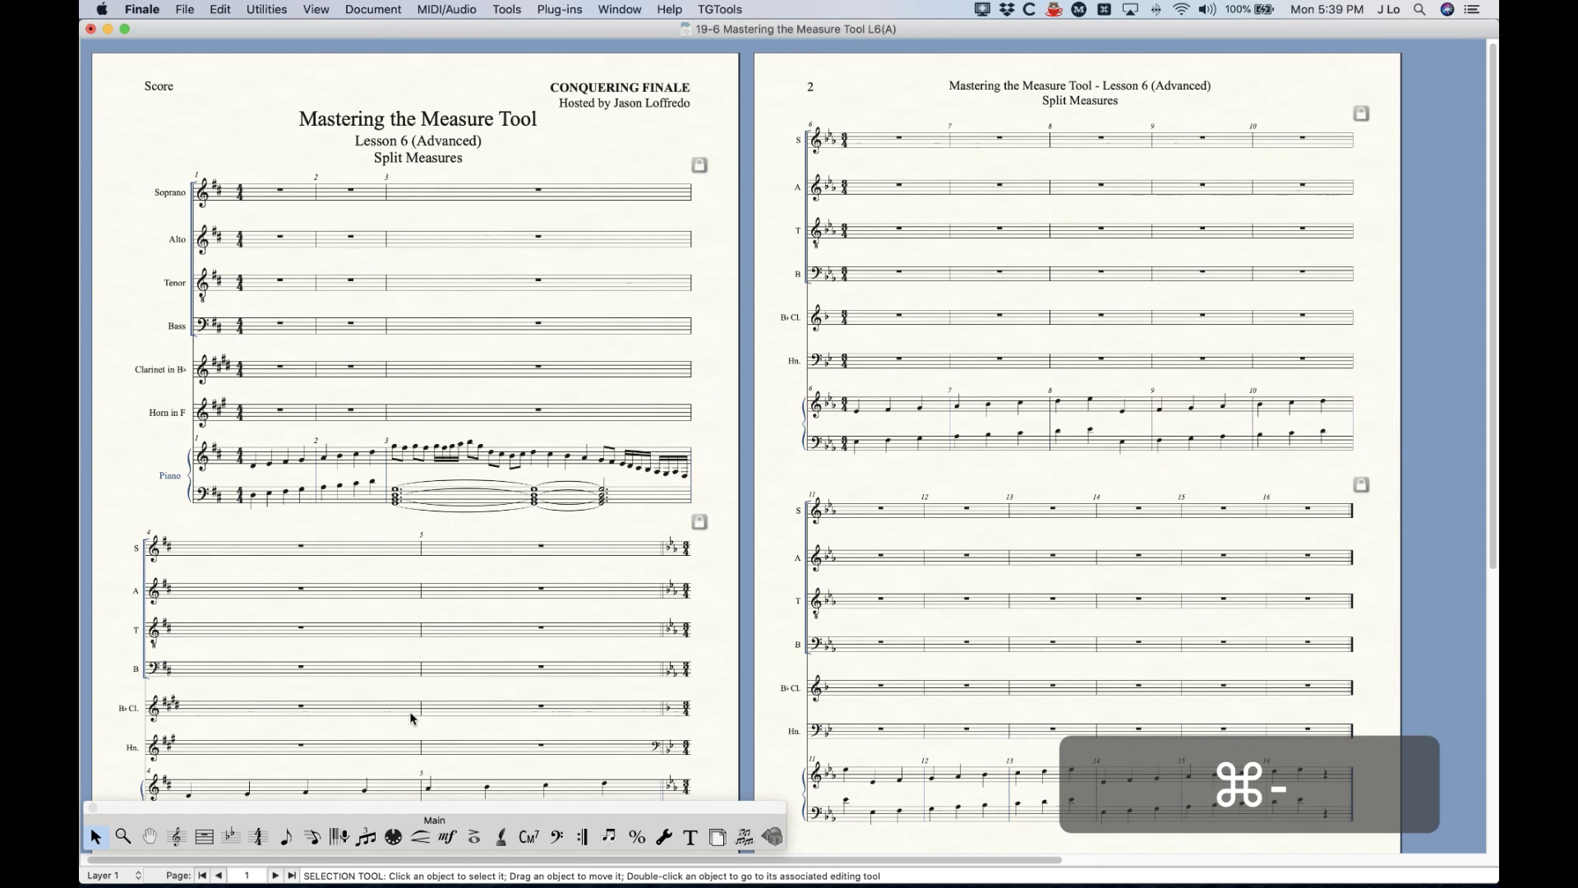
left_click(204, 837)
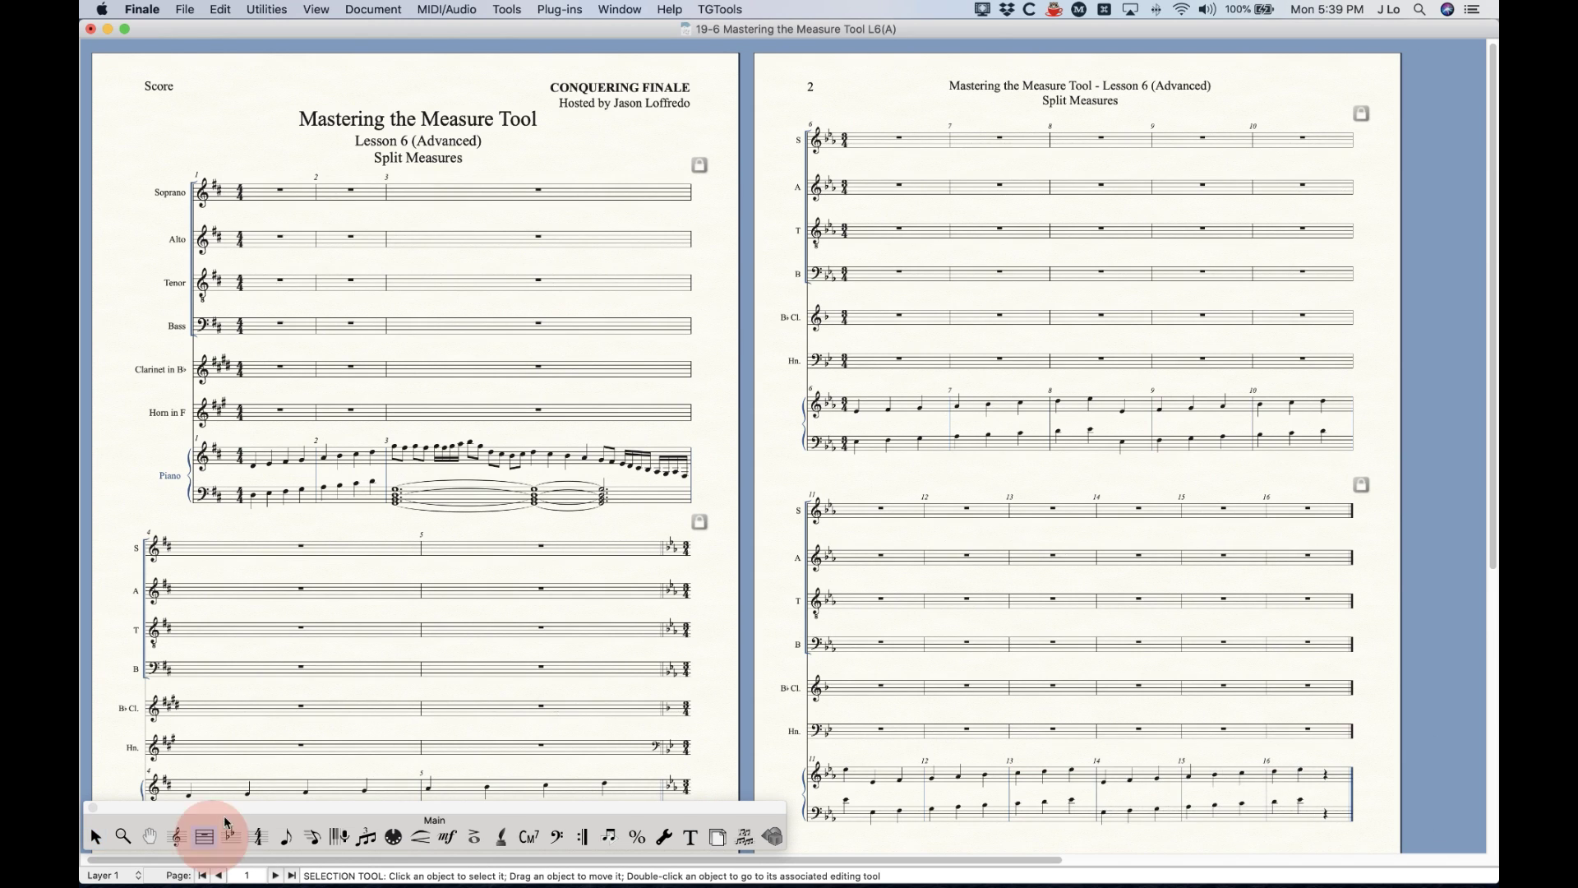
double_click(647, 193)
left_click(912, 434)
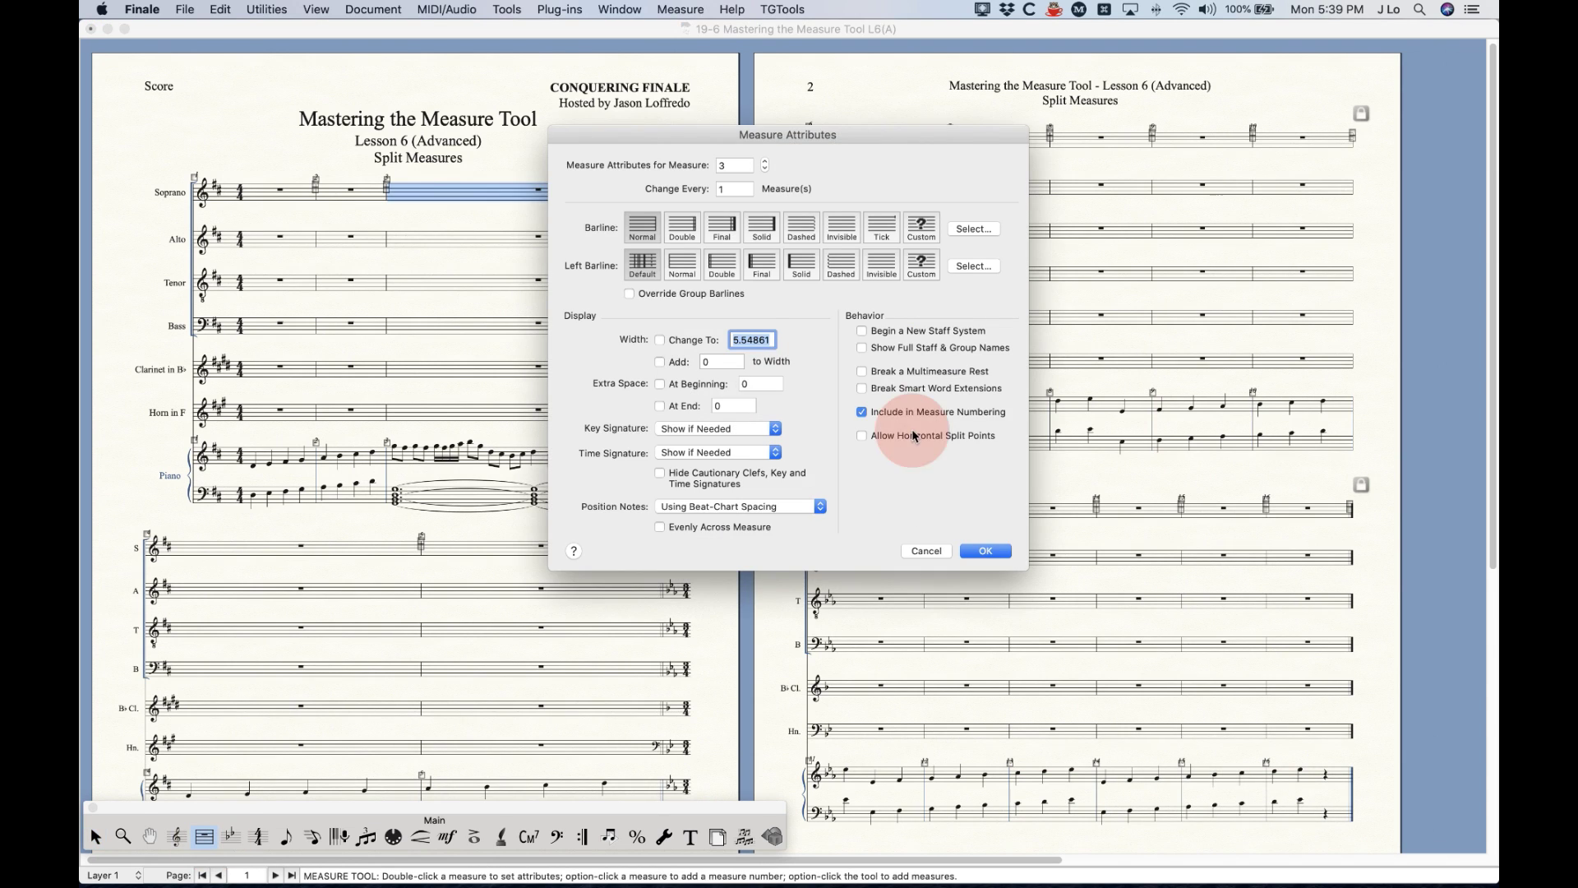
left_click(991, 551)
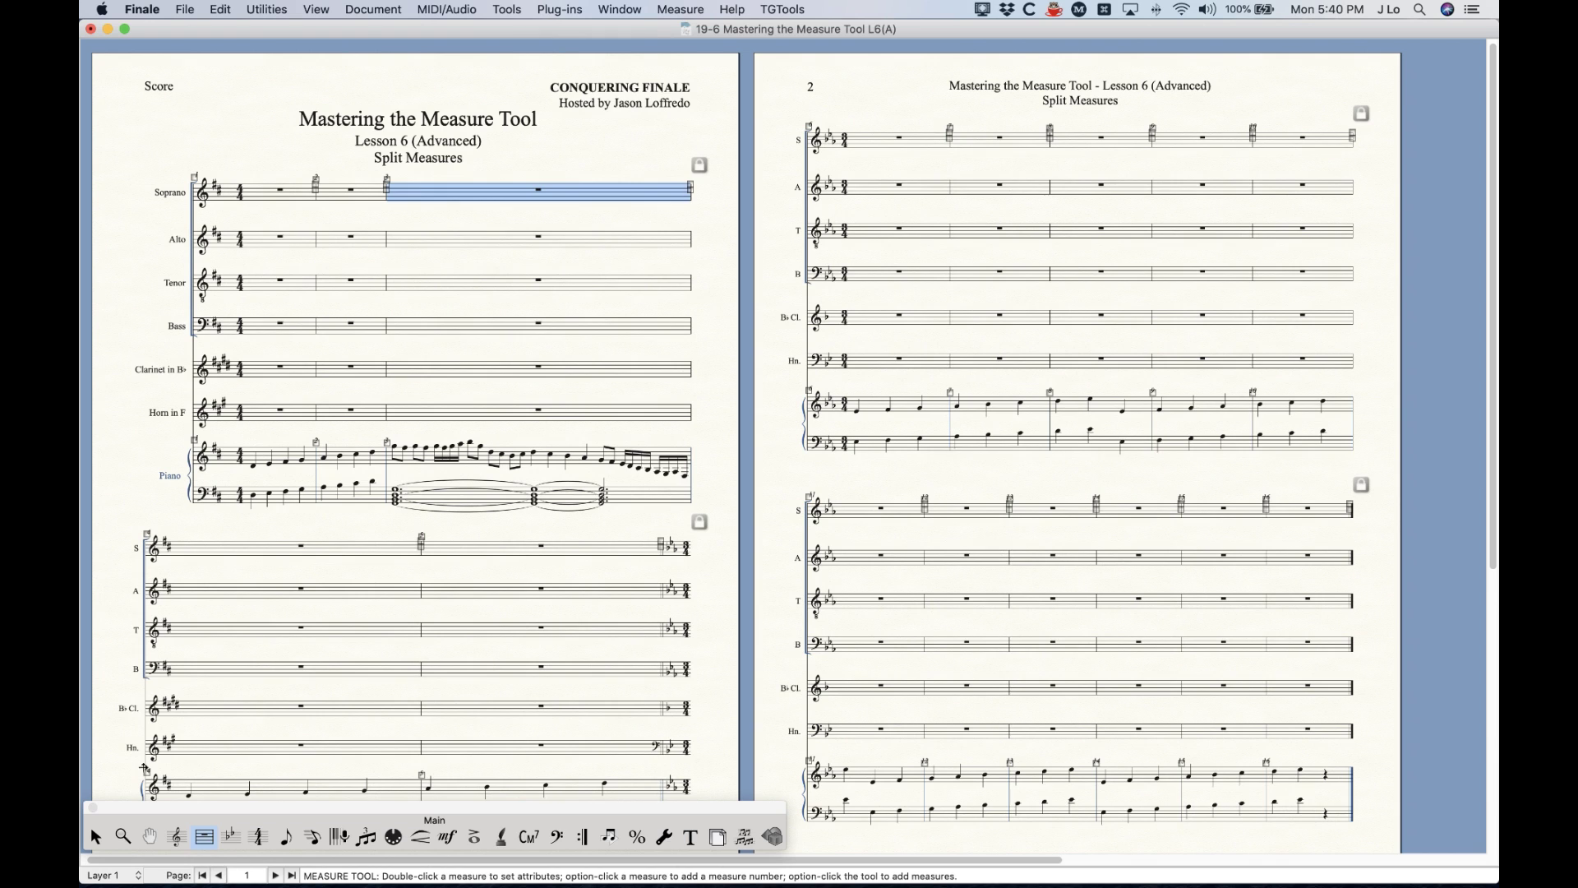
left_click(95, 837)
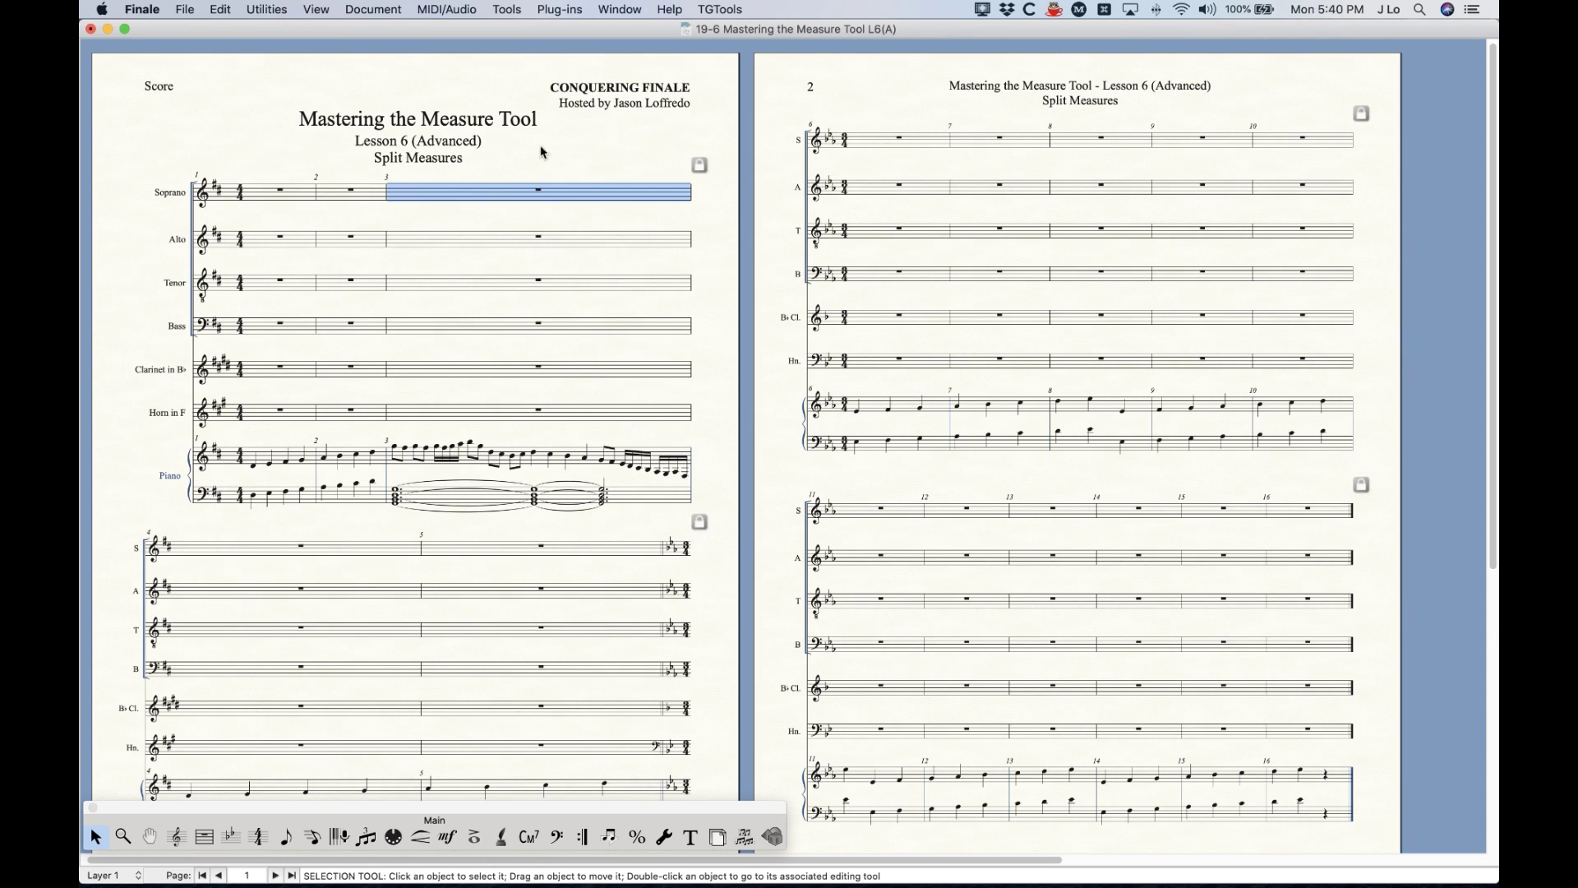
double_click(521, 194)
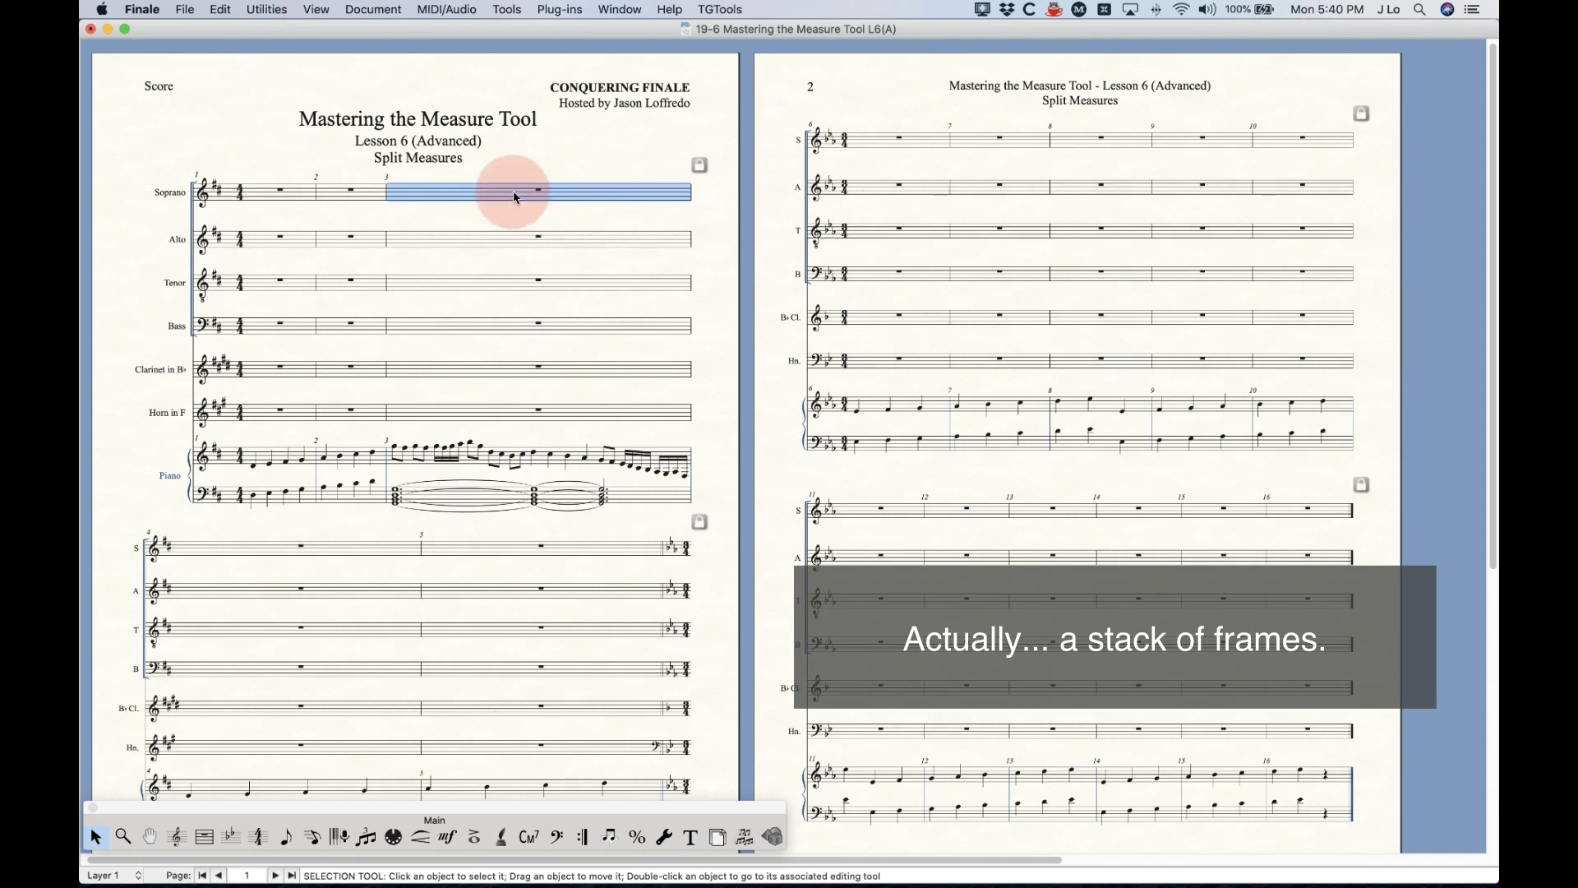
left_click(553, 150)
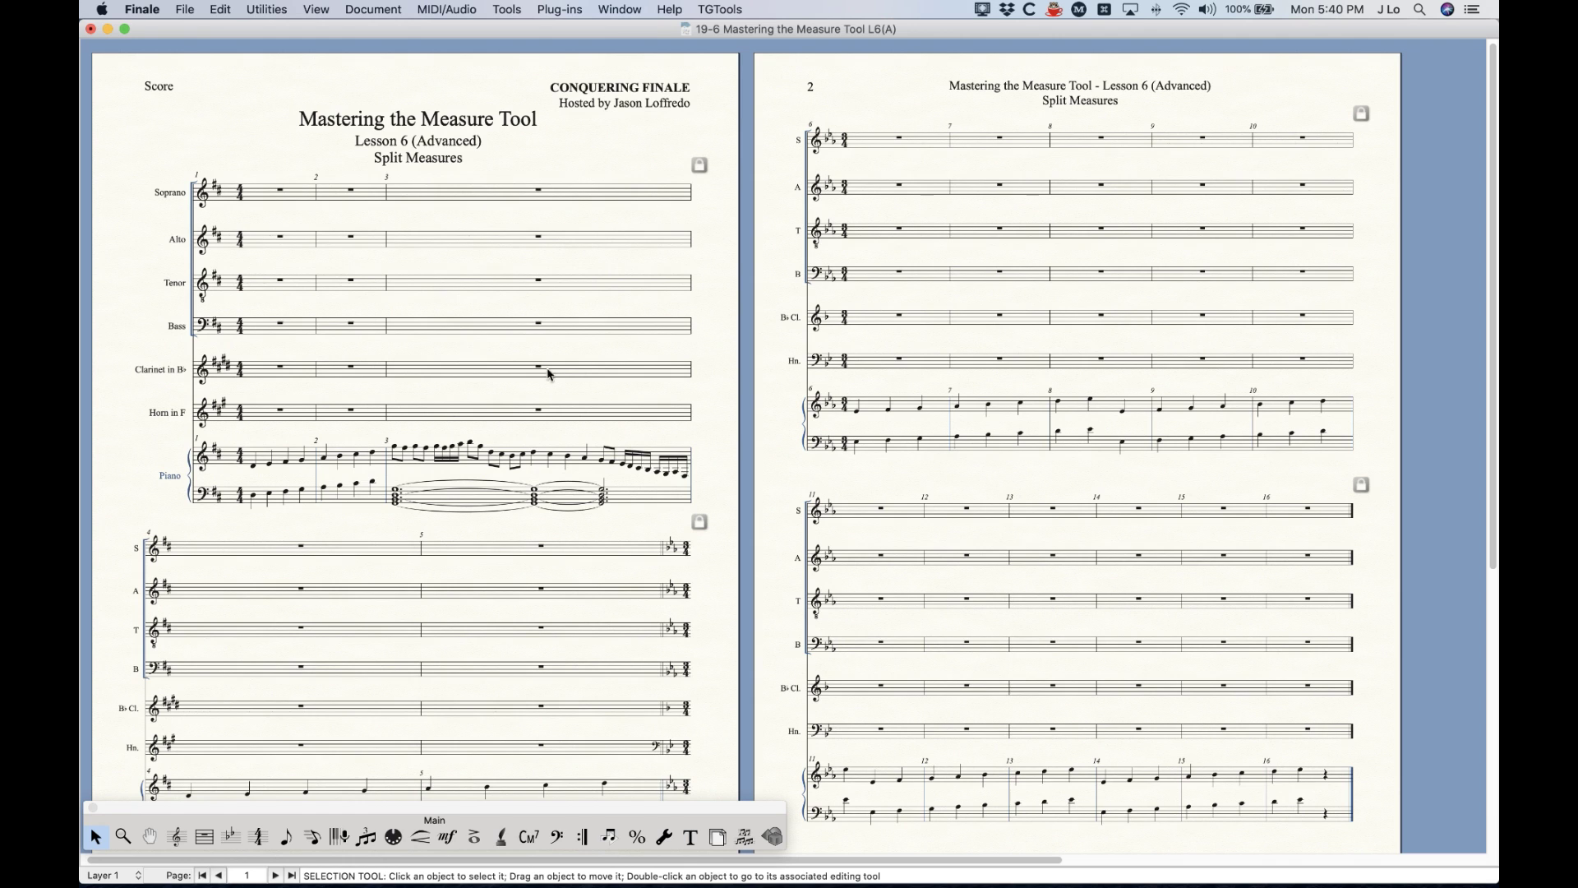
left_click(536, 202)
Run Plug-ins > Measures > Split Measure on measure 3, keeping 6 beats and an invisible barline
left_click(563, 9)
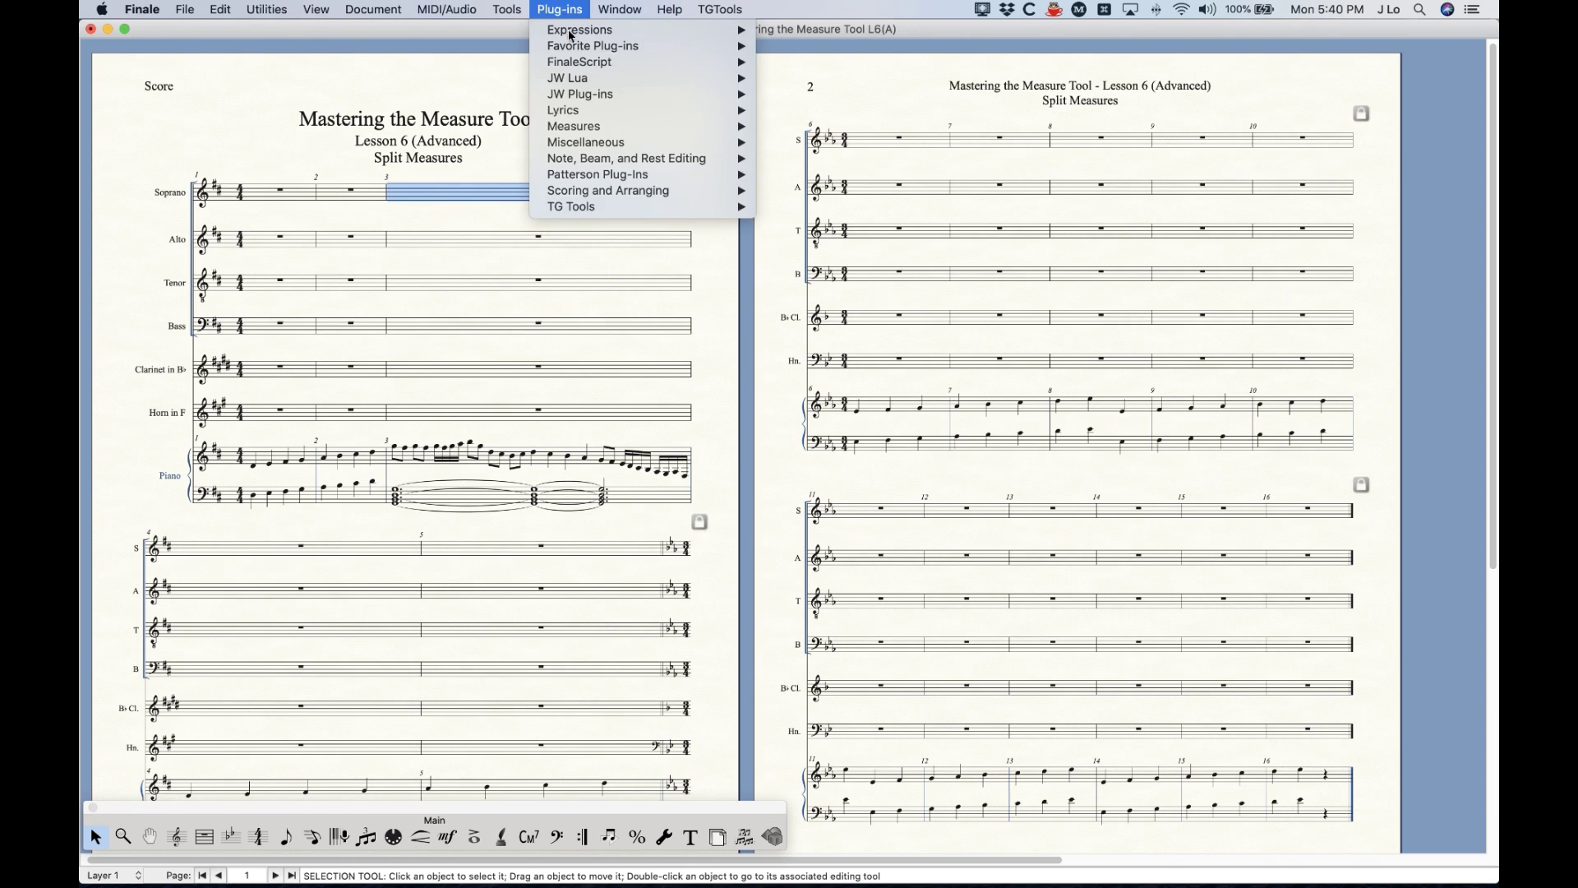
mouse_move(564, 130)
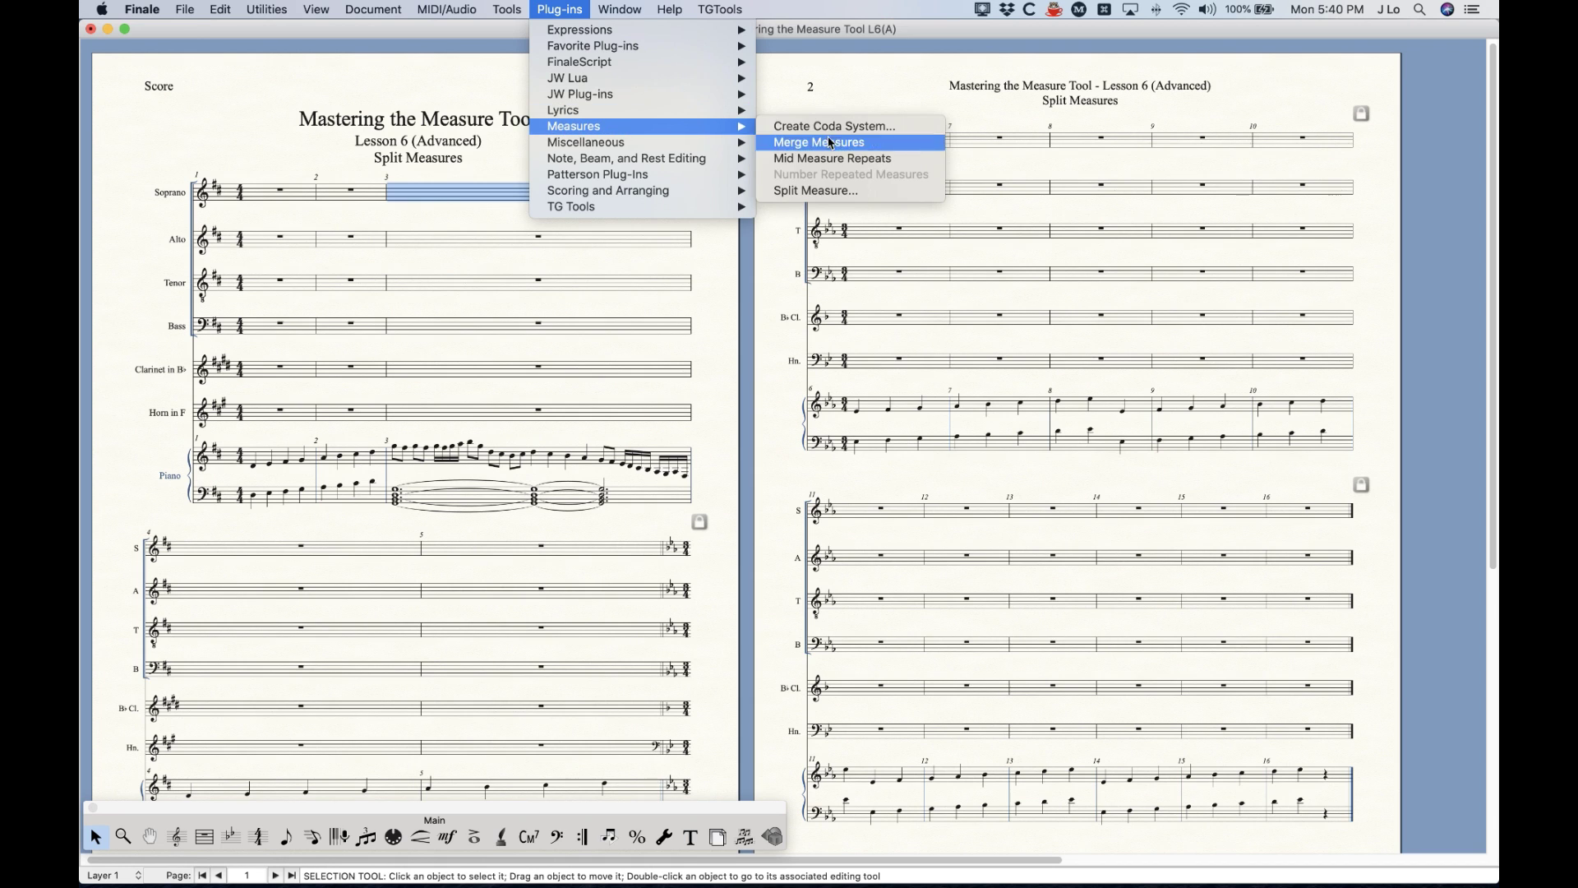
left_click(816, 191)
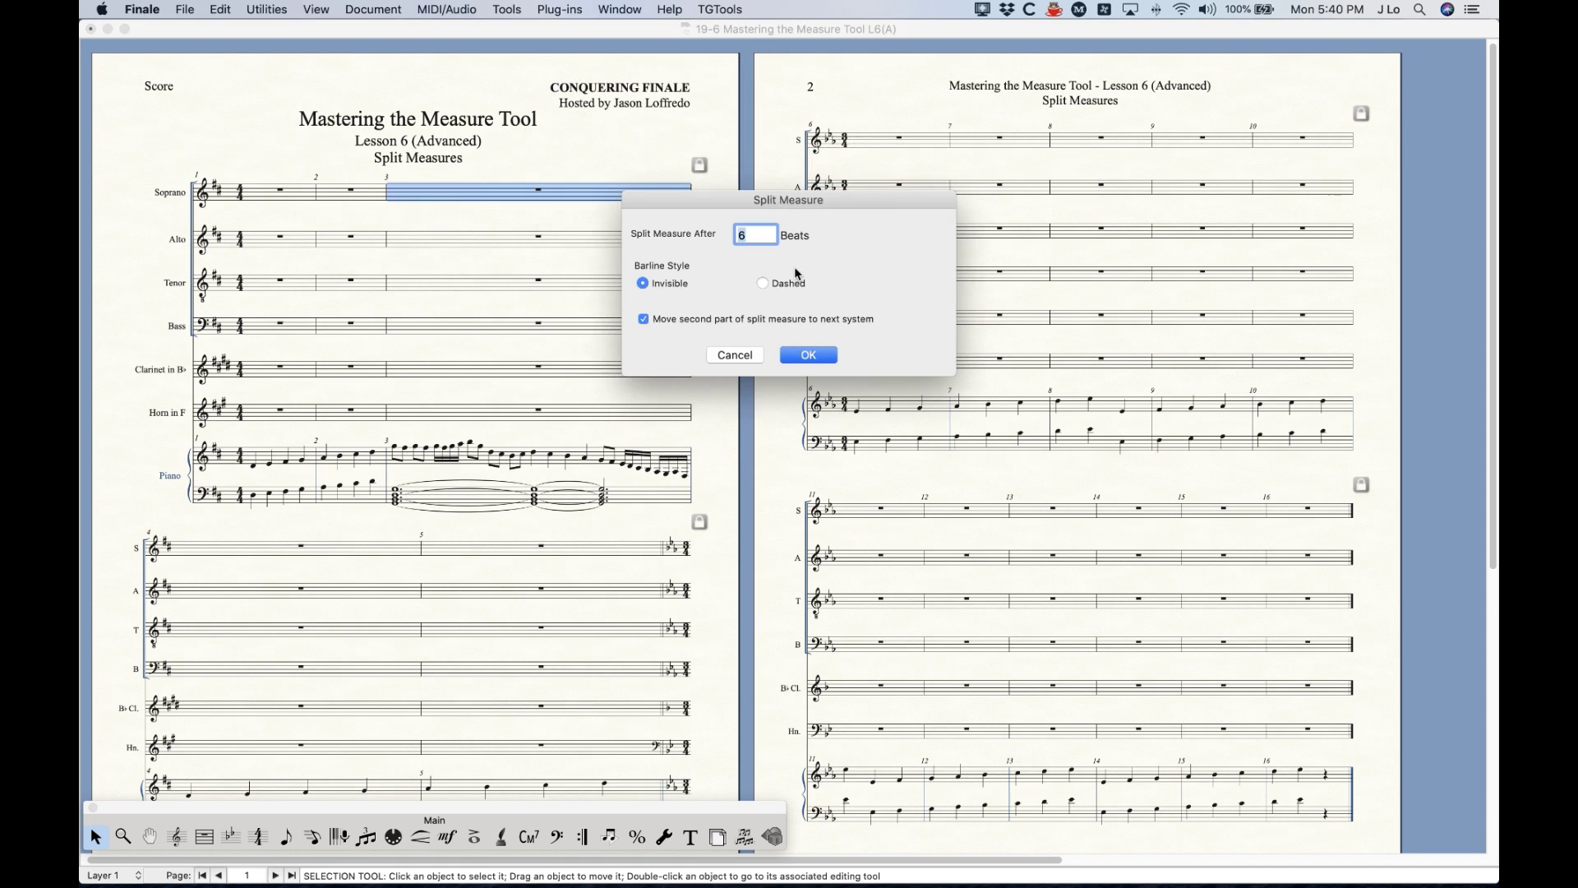
left_click_drag(731, 203, 800, 175)
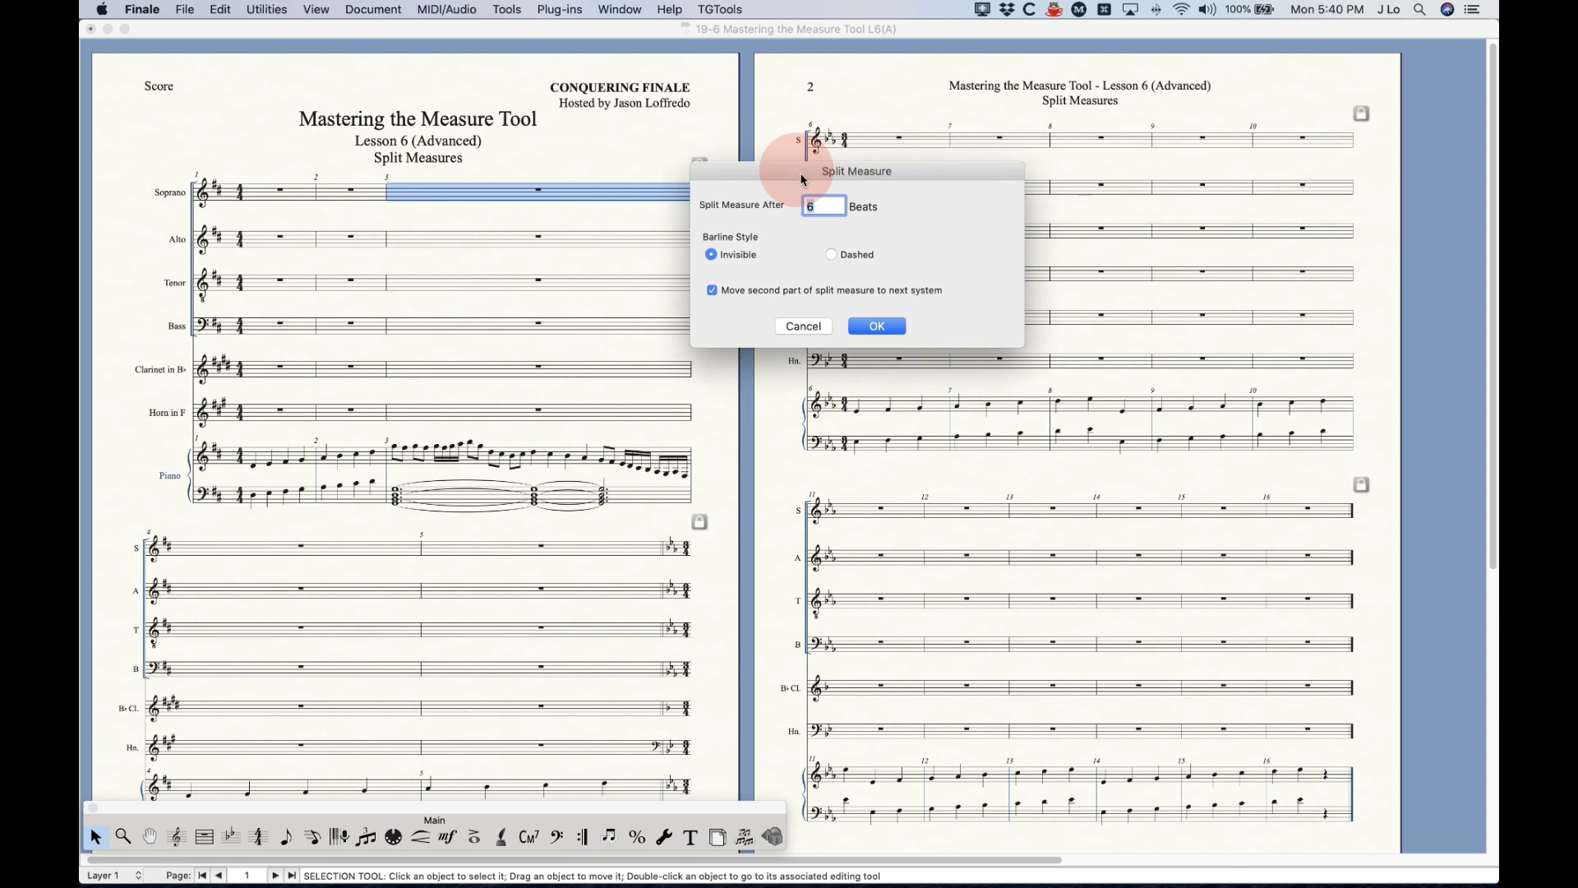
left_click(877, 327)
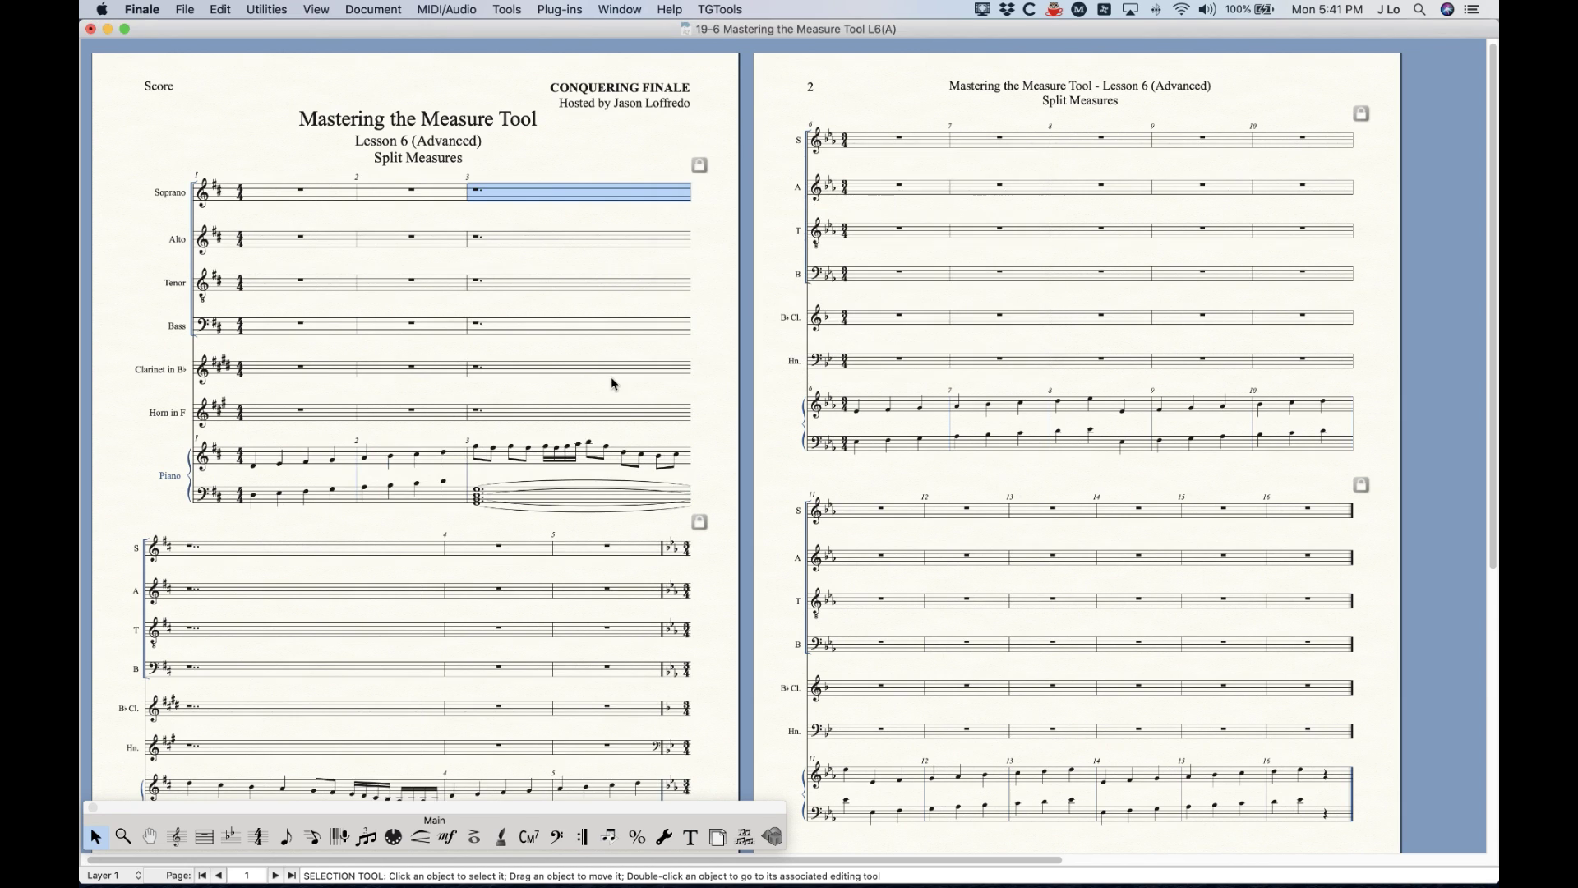
Select the piano measures in bar 3 and undo the Split Measure plug-in's split
left_click(621, 167)
scroll(527, 506, "down", 3)
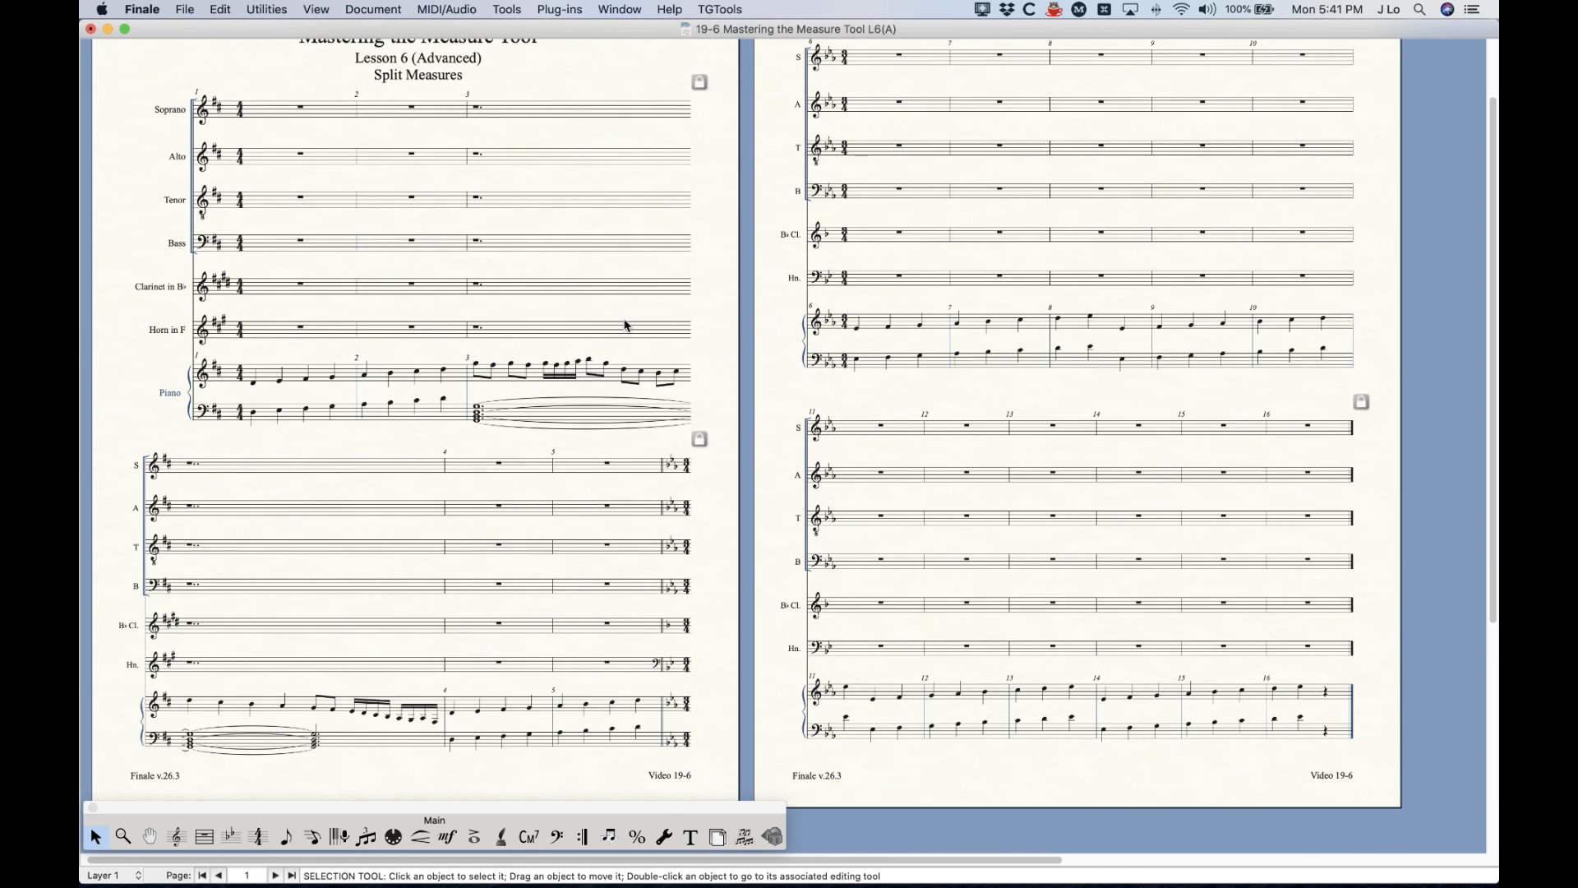
scroll(558, 497, "up", 1)
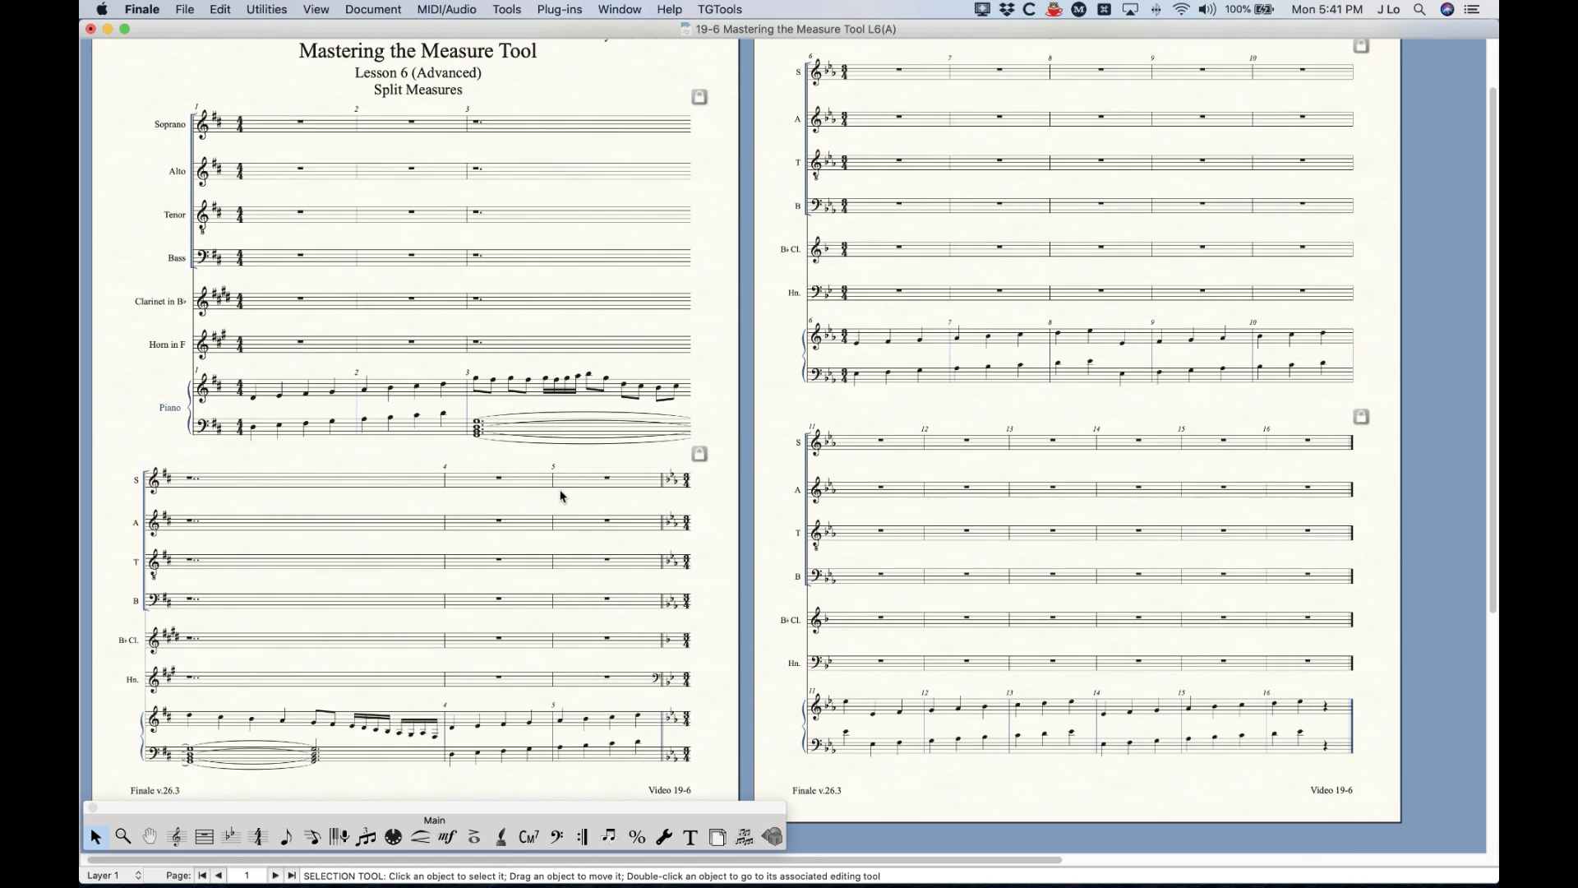
left_click(666, 397)
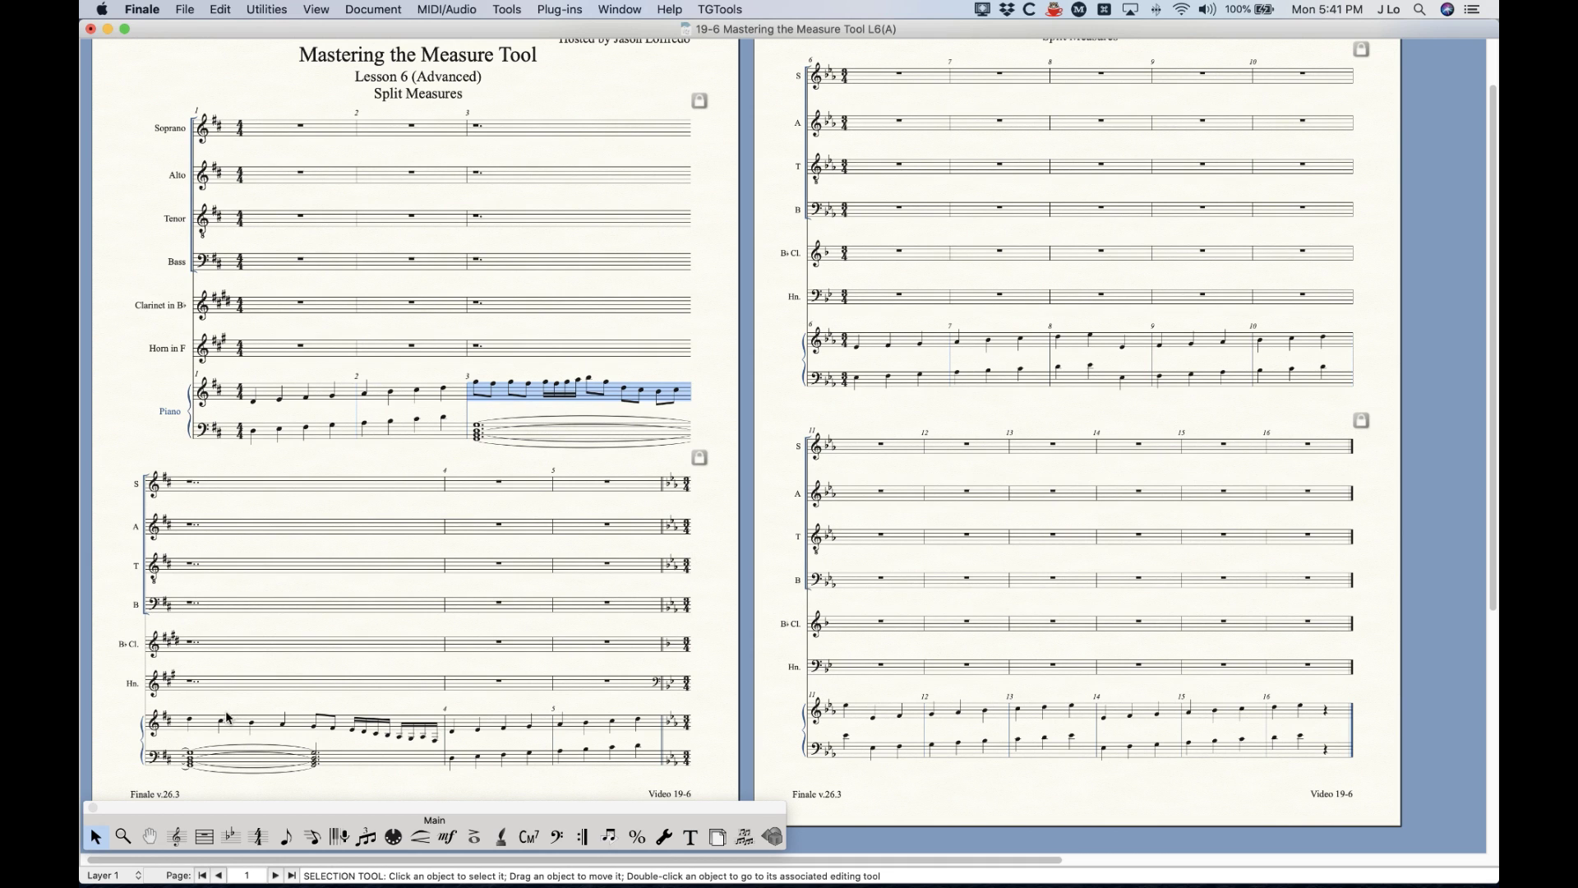
scroll(333, 678, "up", 1)
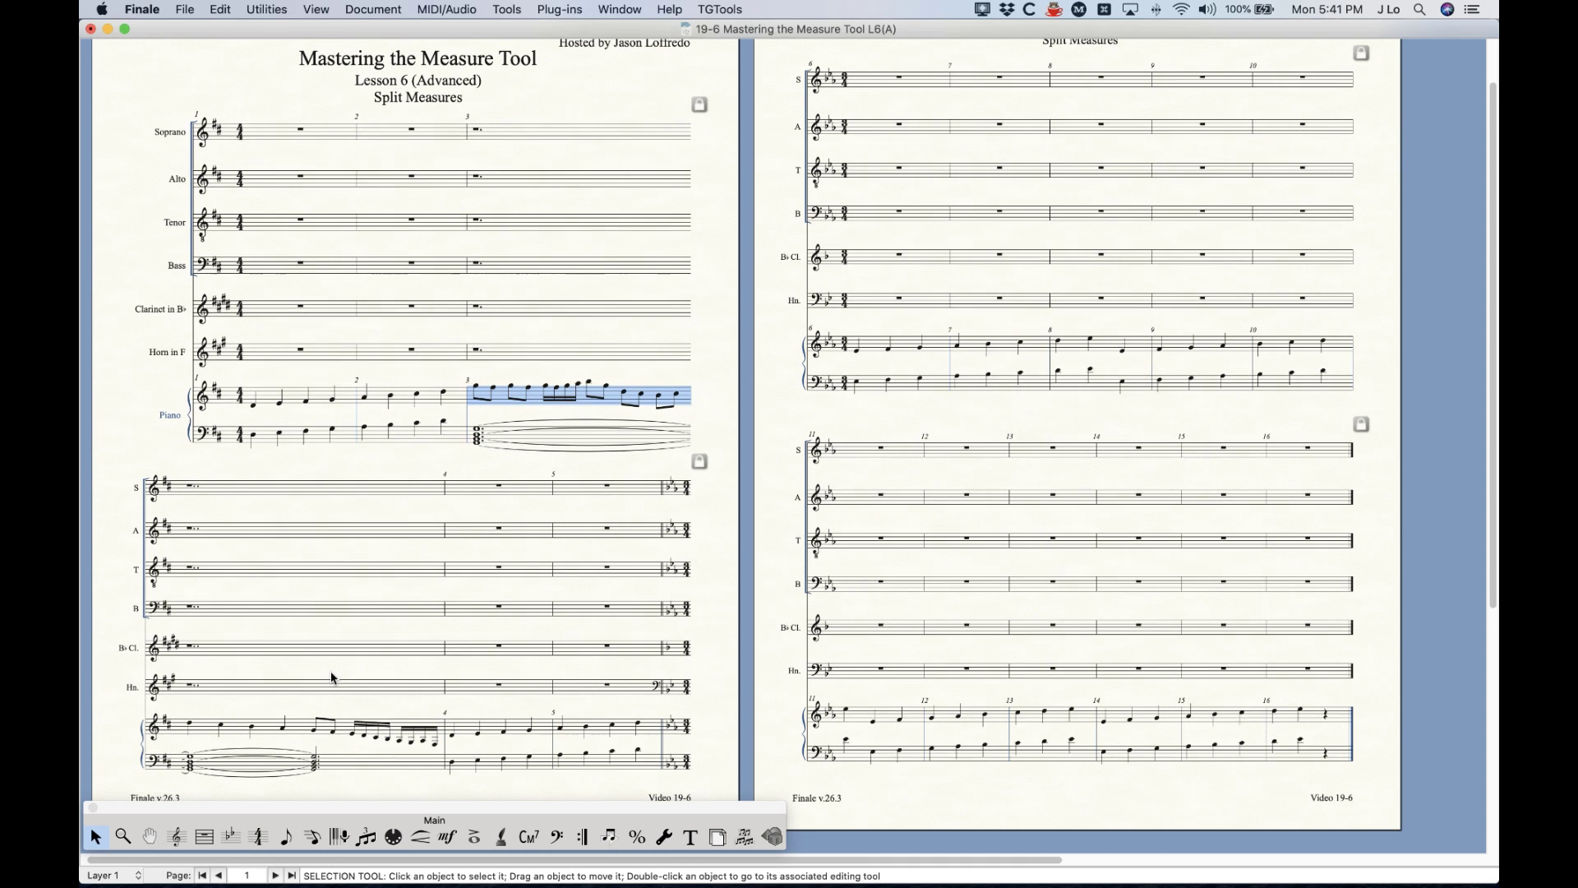
left_click(549, 445)
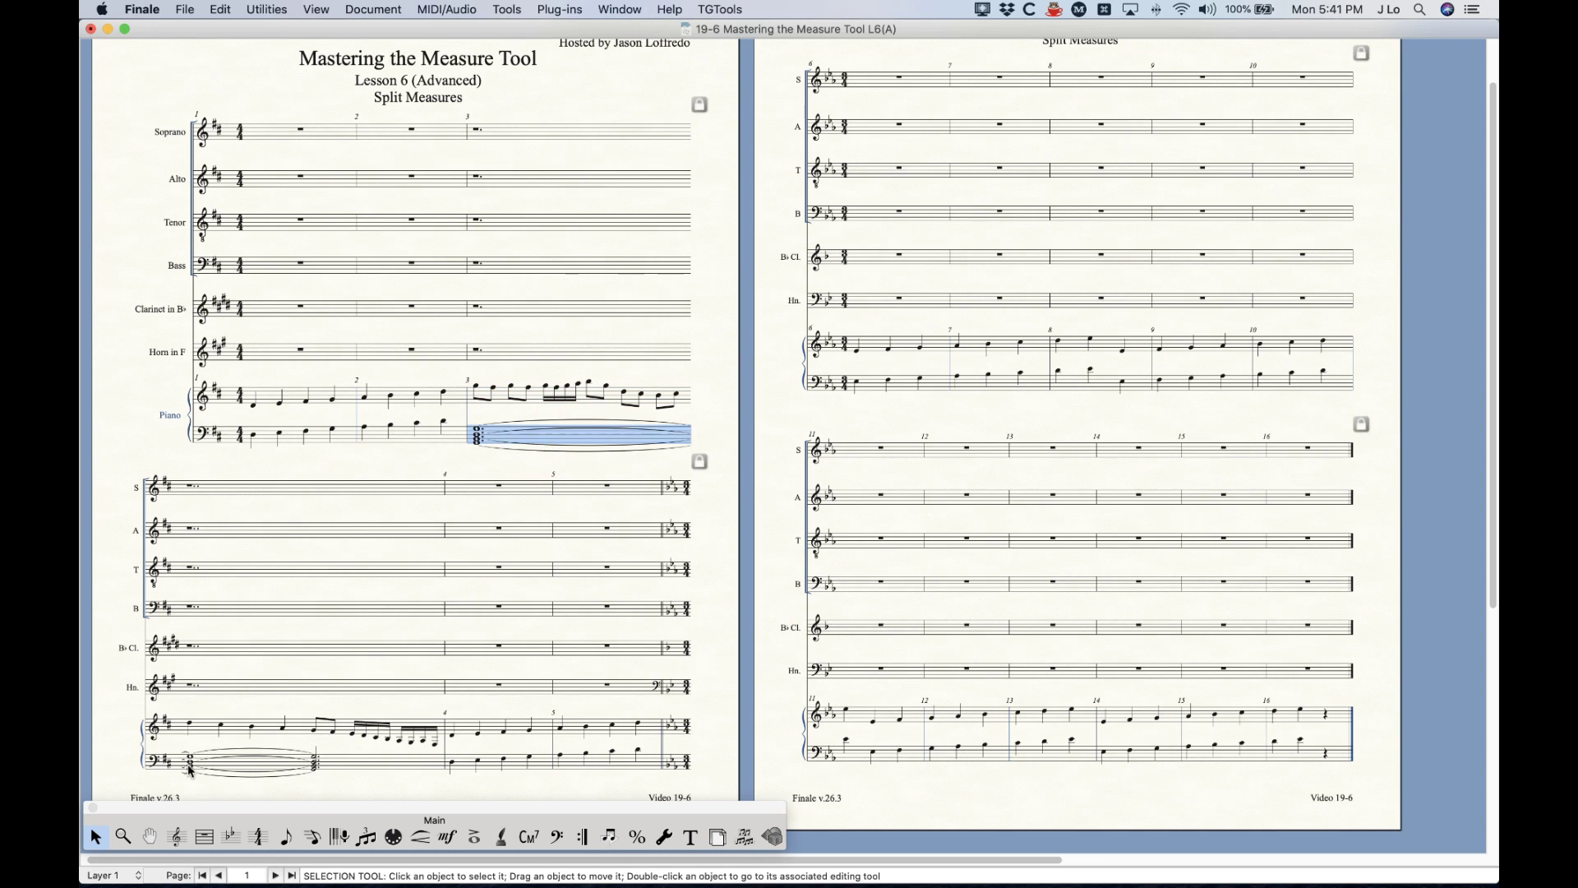
key("super+z")
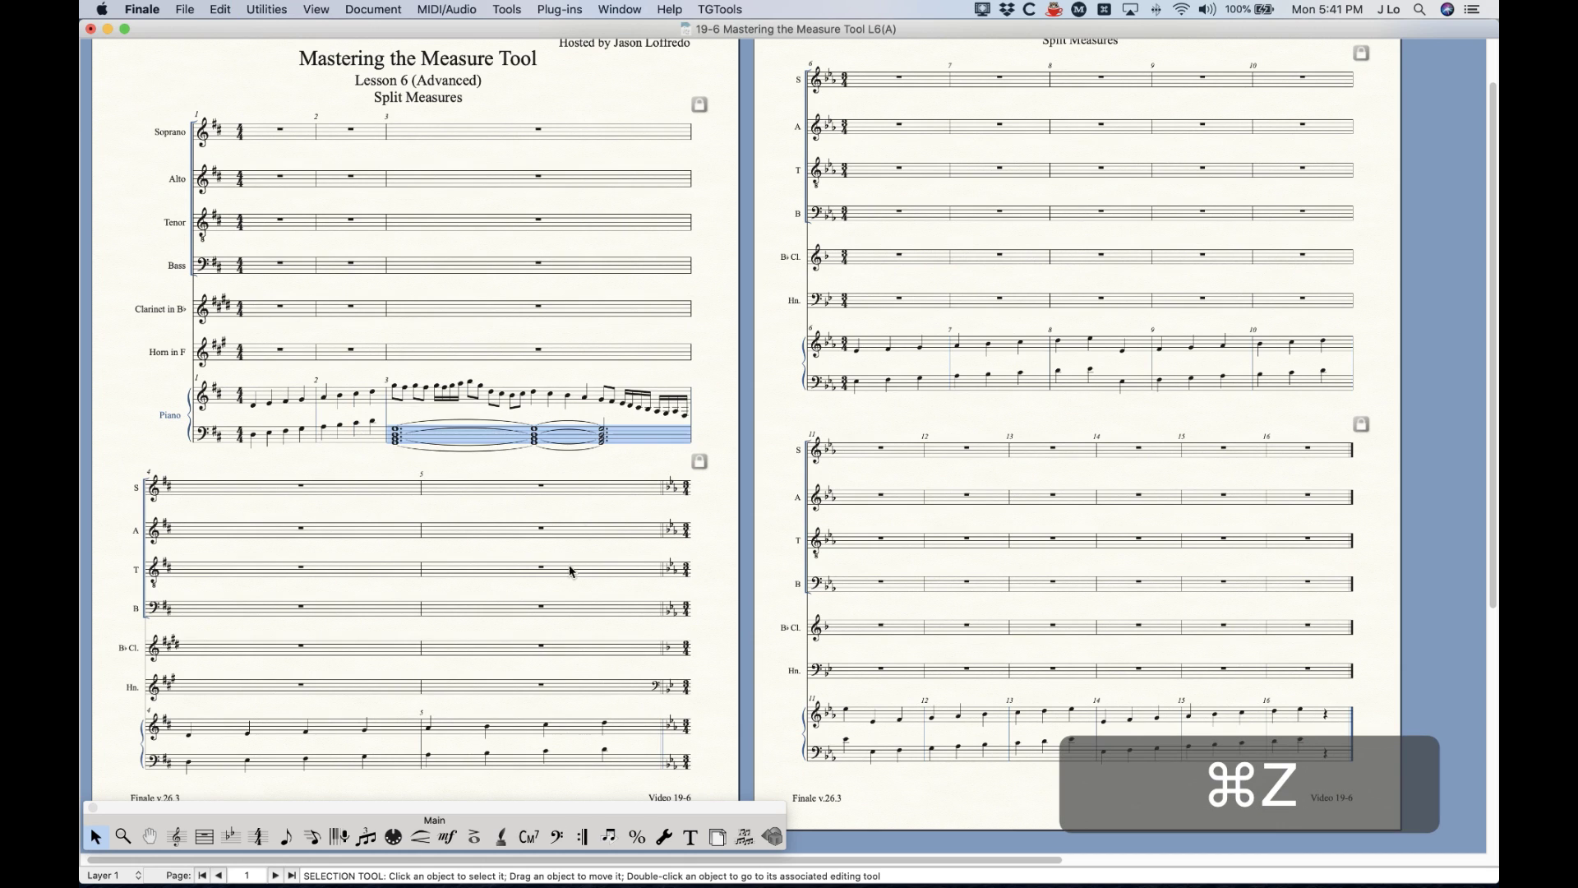
Split Soprano measure 3 after 4 beats using the Split Measure plug-in
left_click(577, 142)
left_click(560, 9)
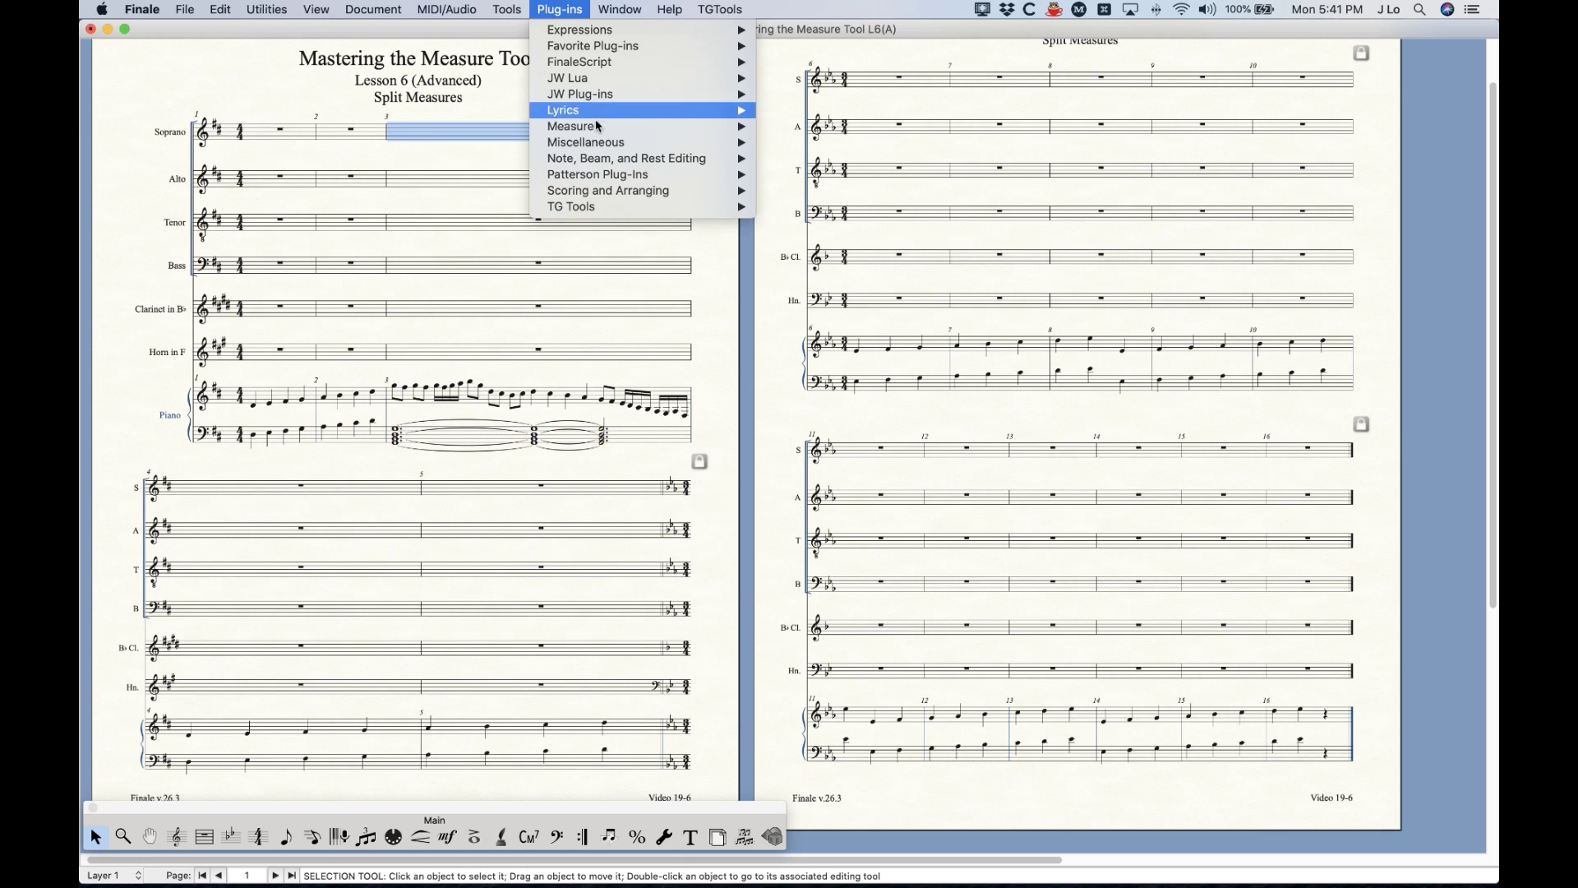
mouse_move(609, 127)
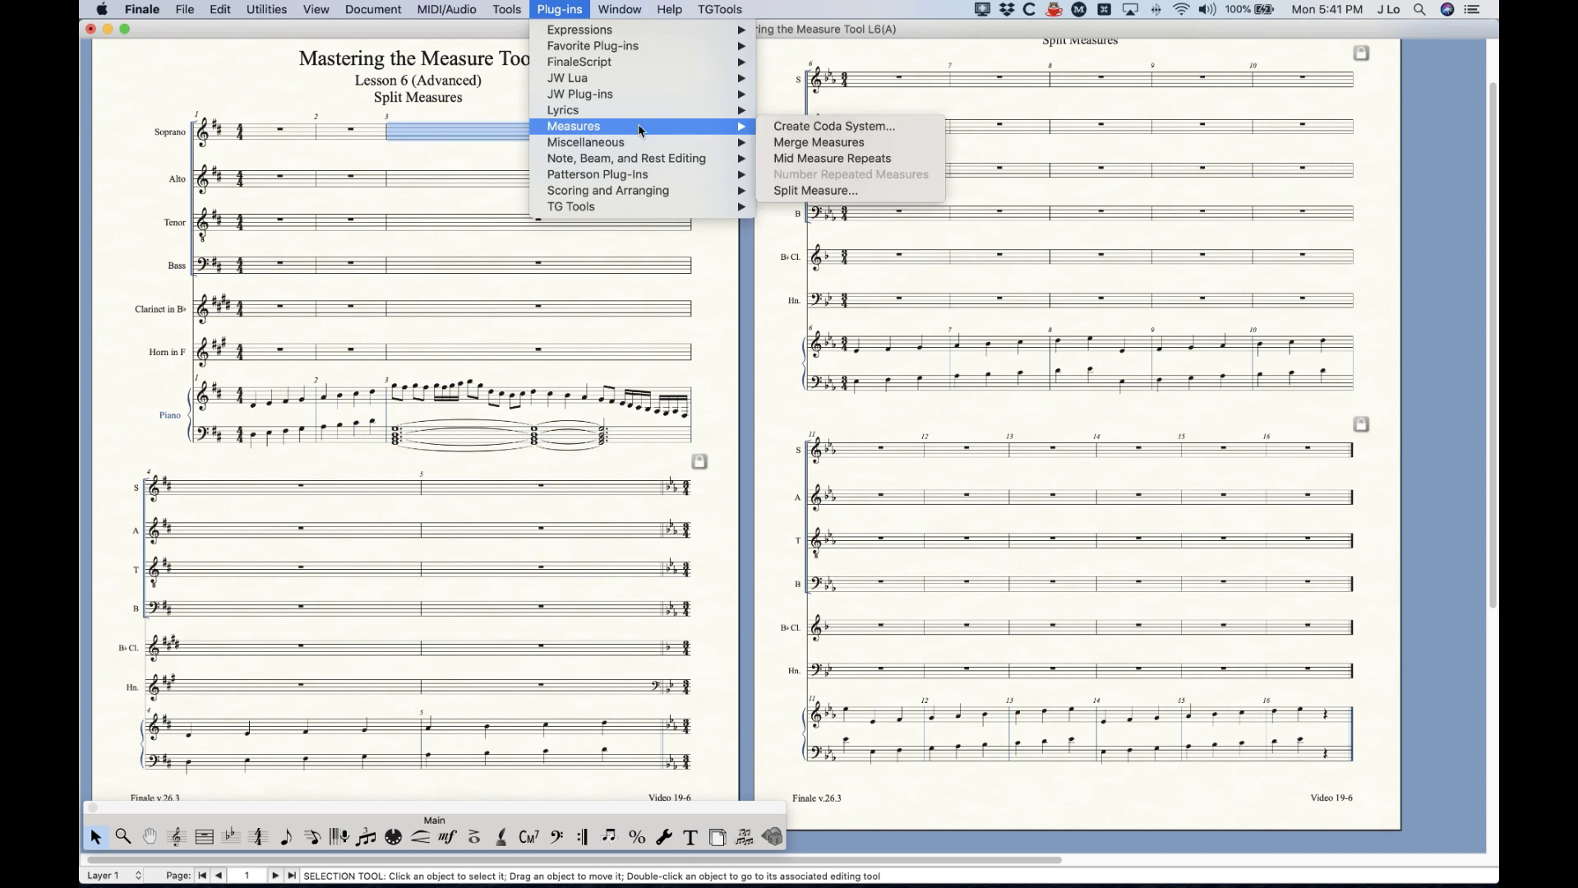
left_click(793, 199)
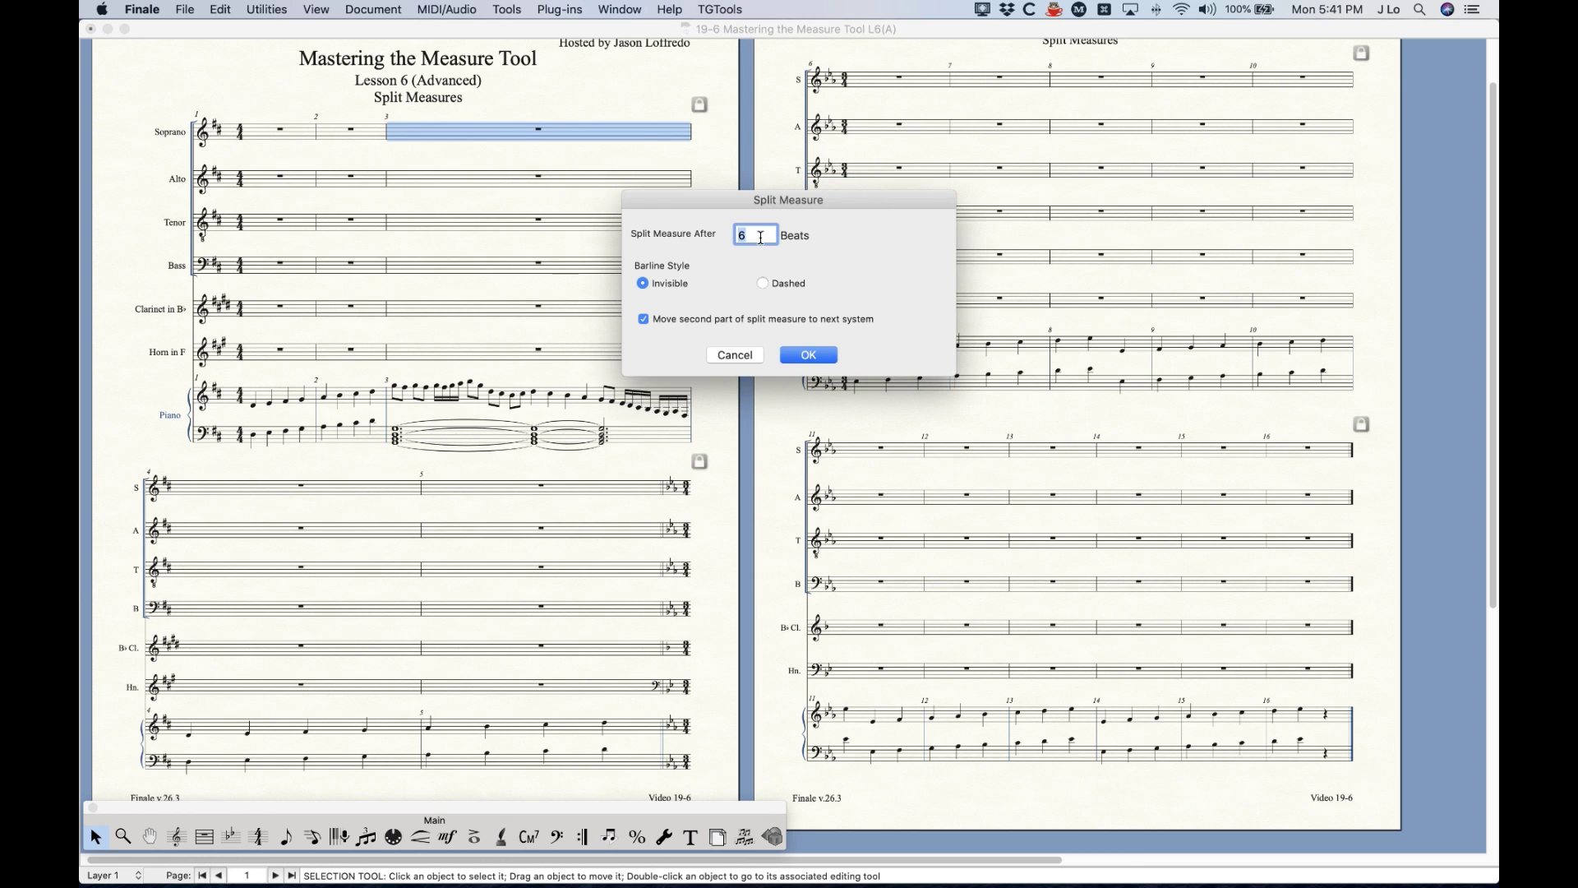
left_click(696, 240)
type("4")
left_click(809, 360)
left_click(619, 286)
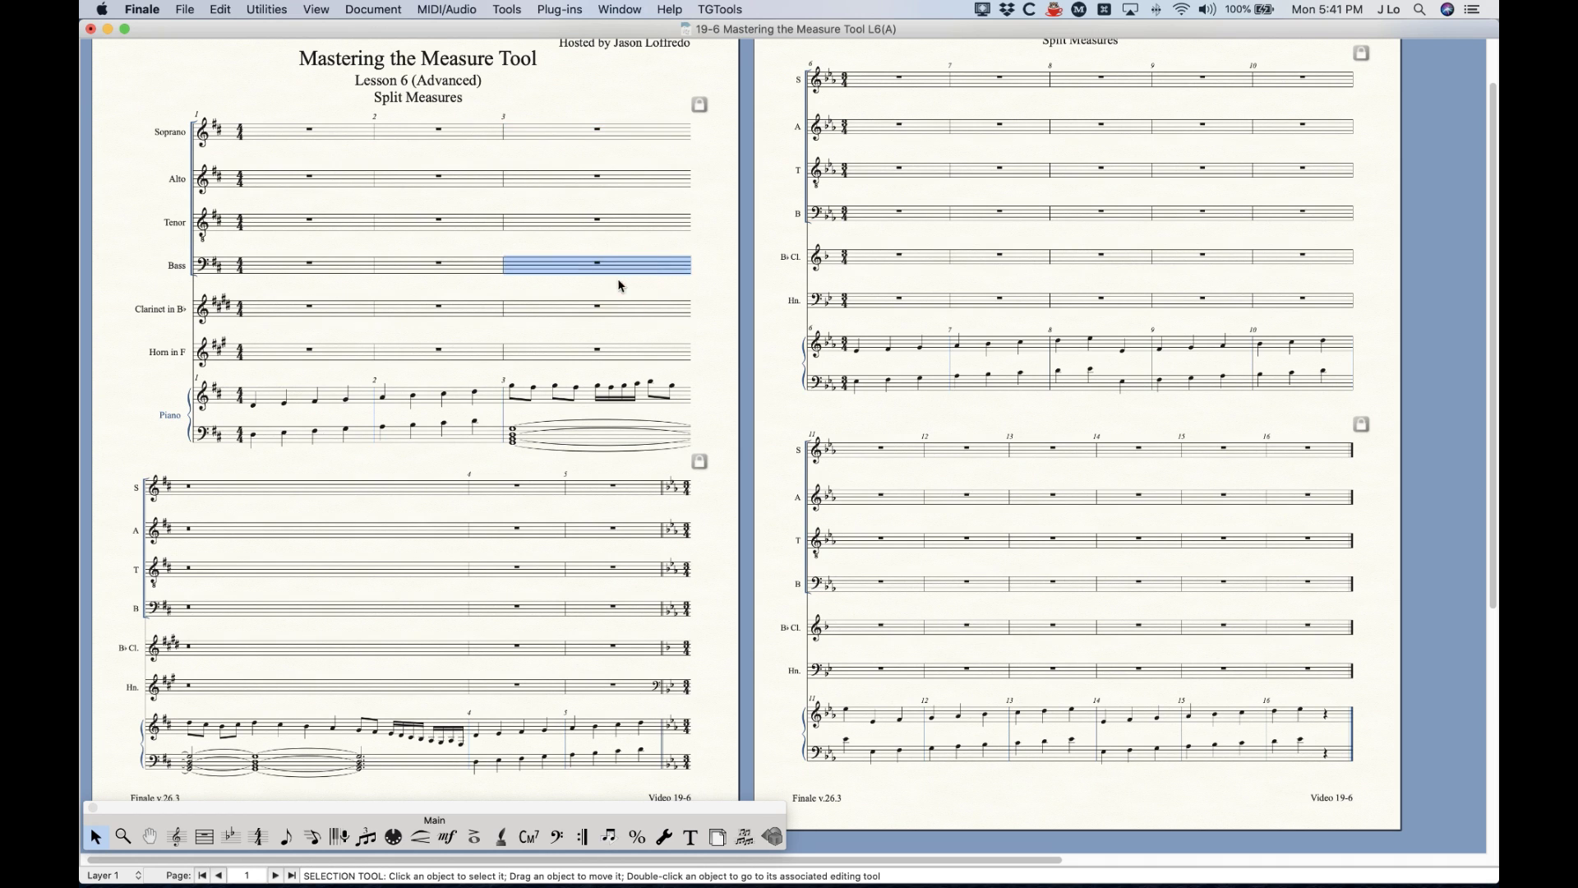
scroll(596, 555, "down", 3)
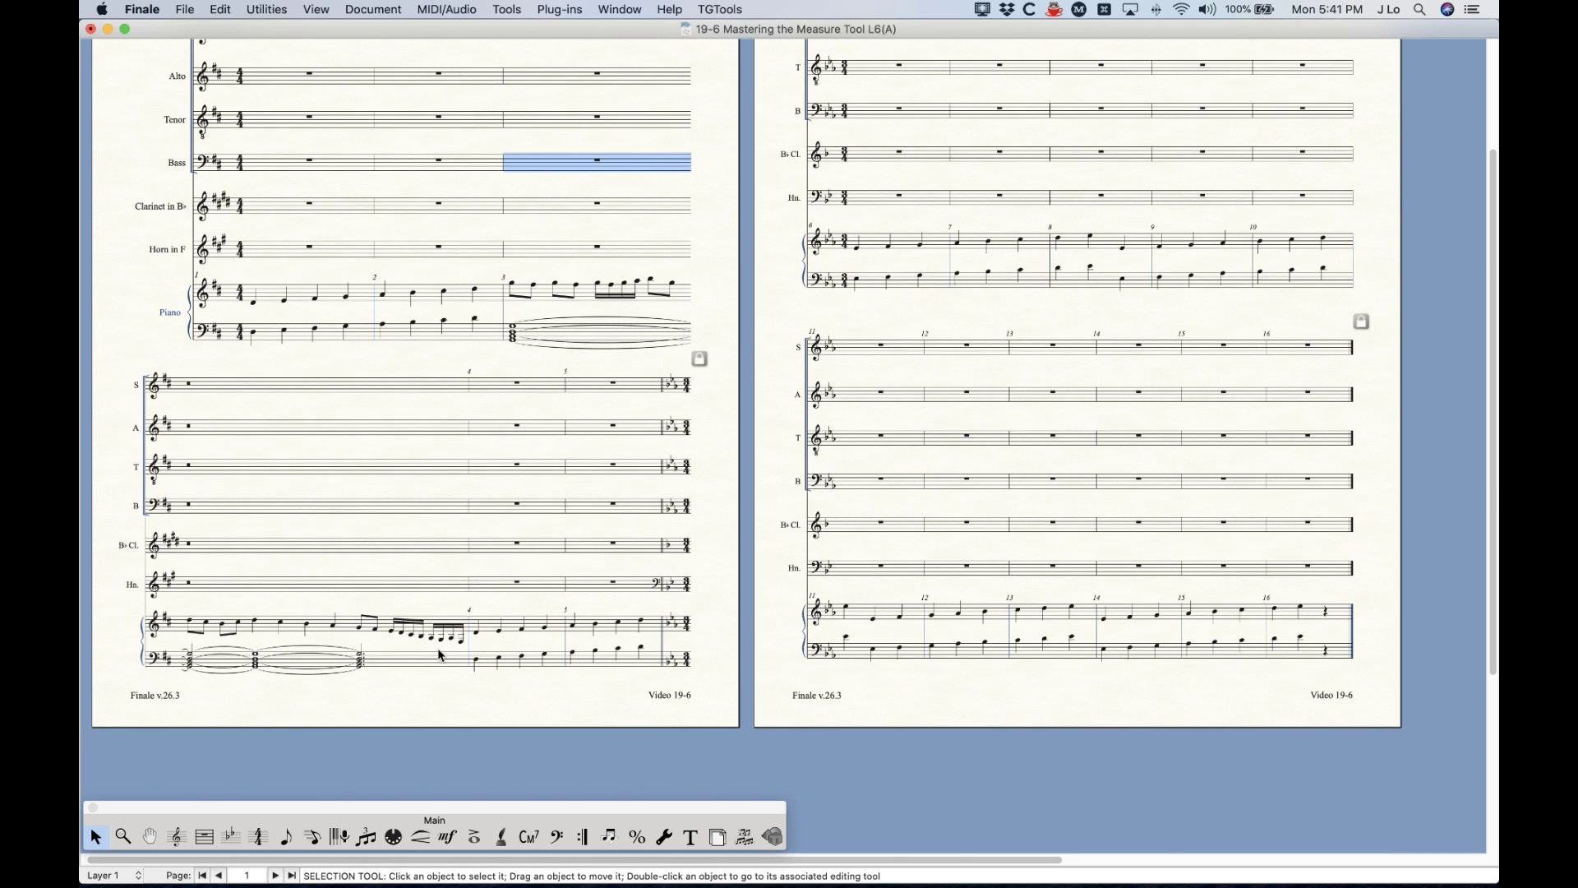
scroll(515, 667, "up", 2)
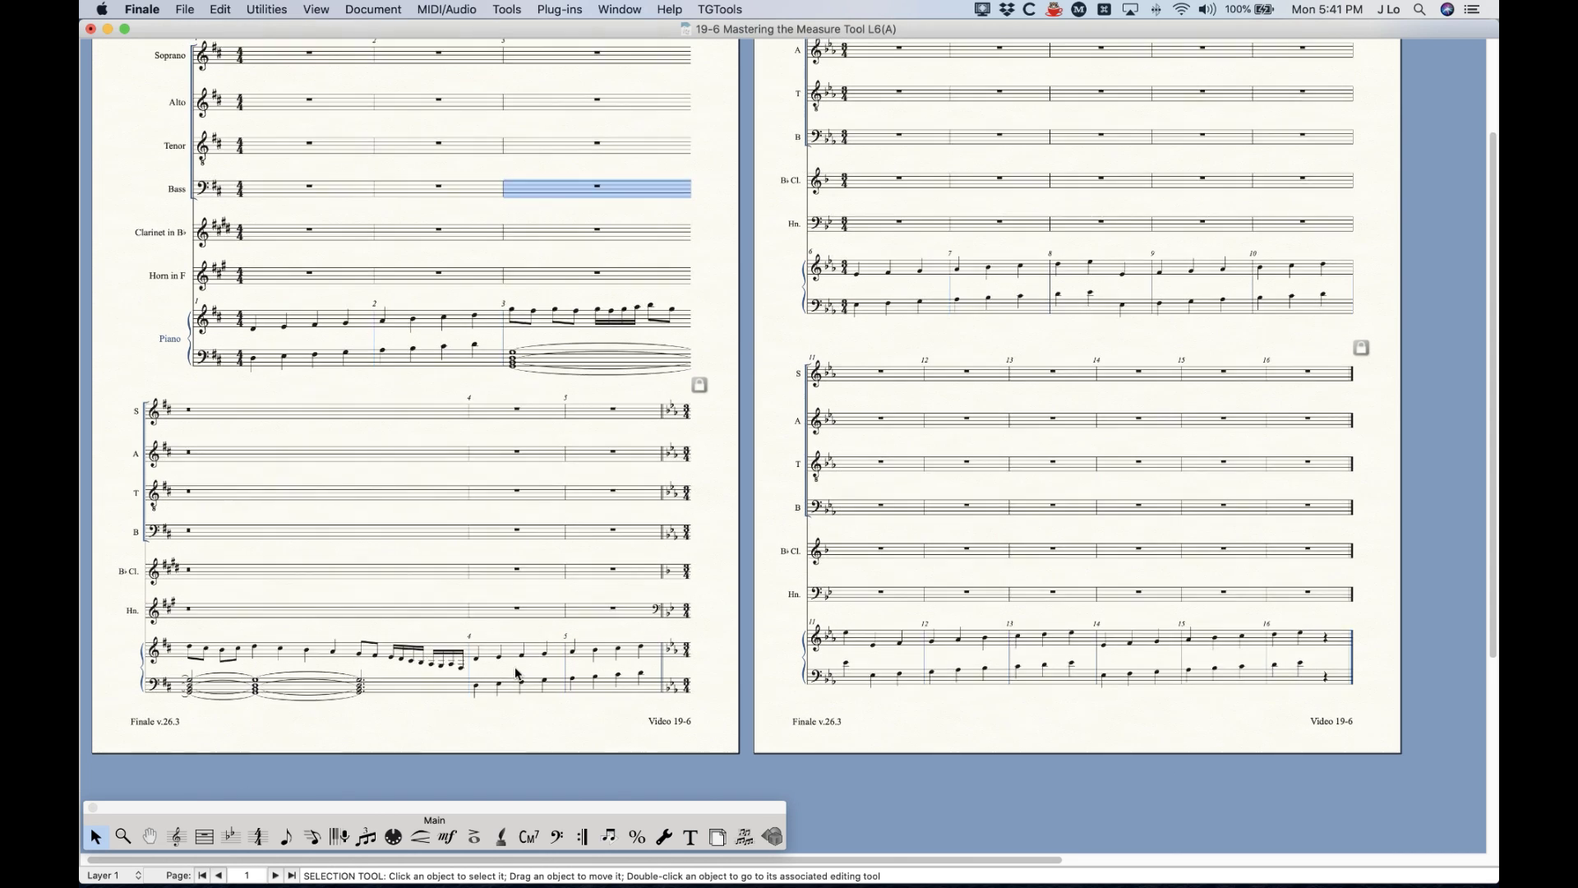
scroll(517, 673, "up", 1)
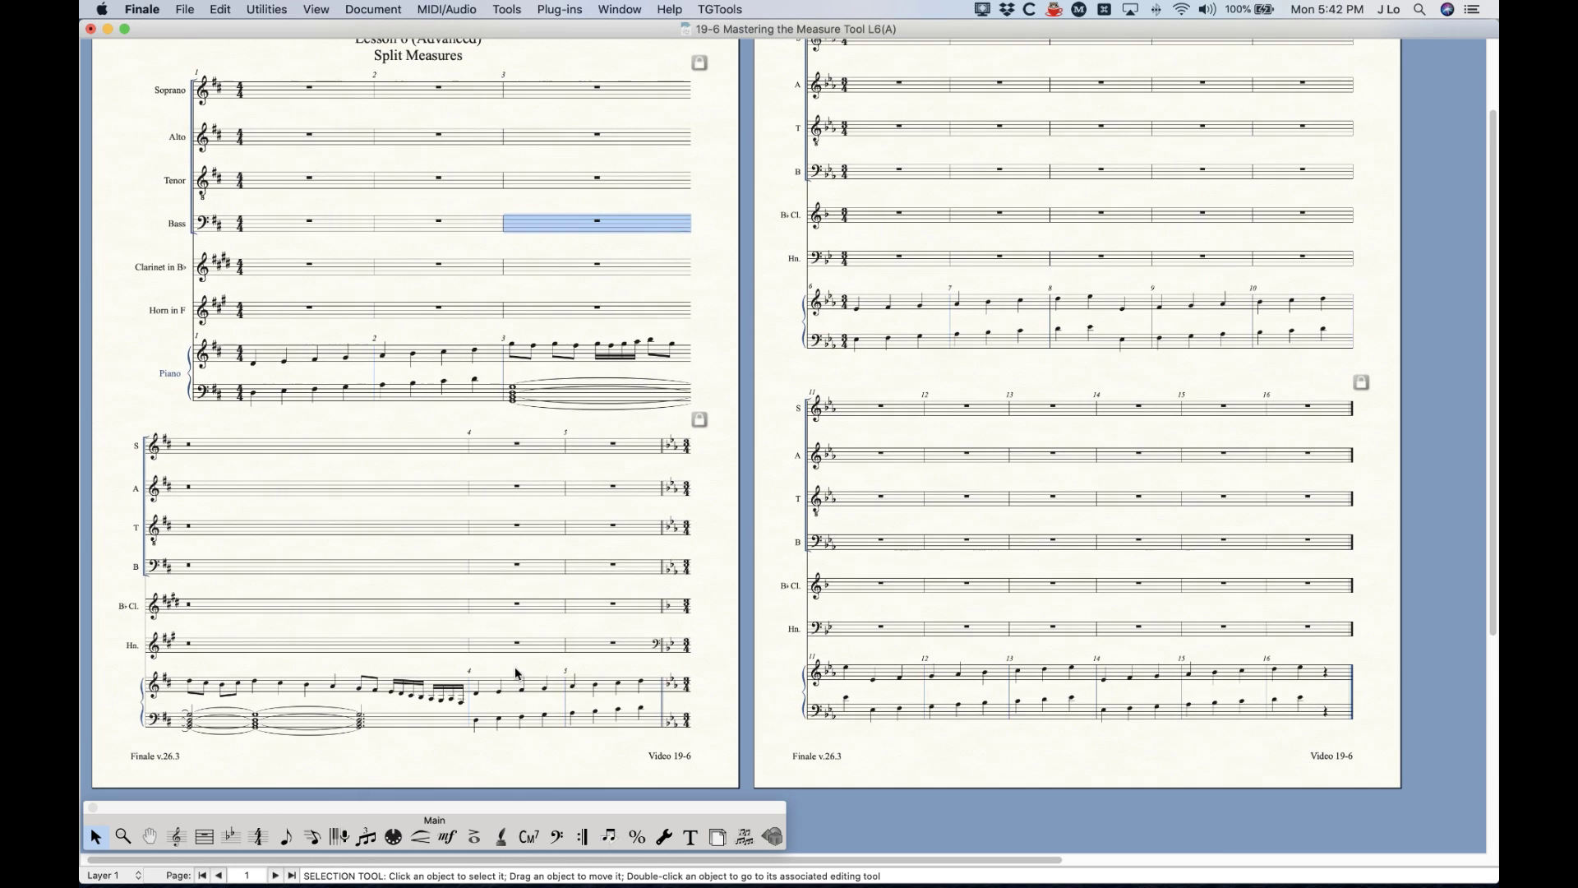
left_click(210, 450)
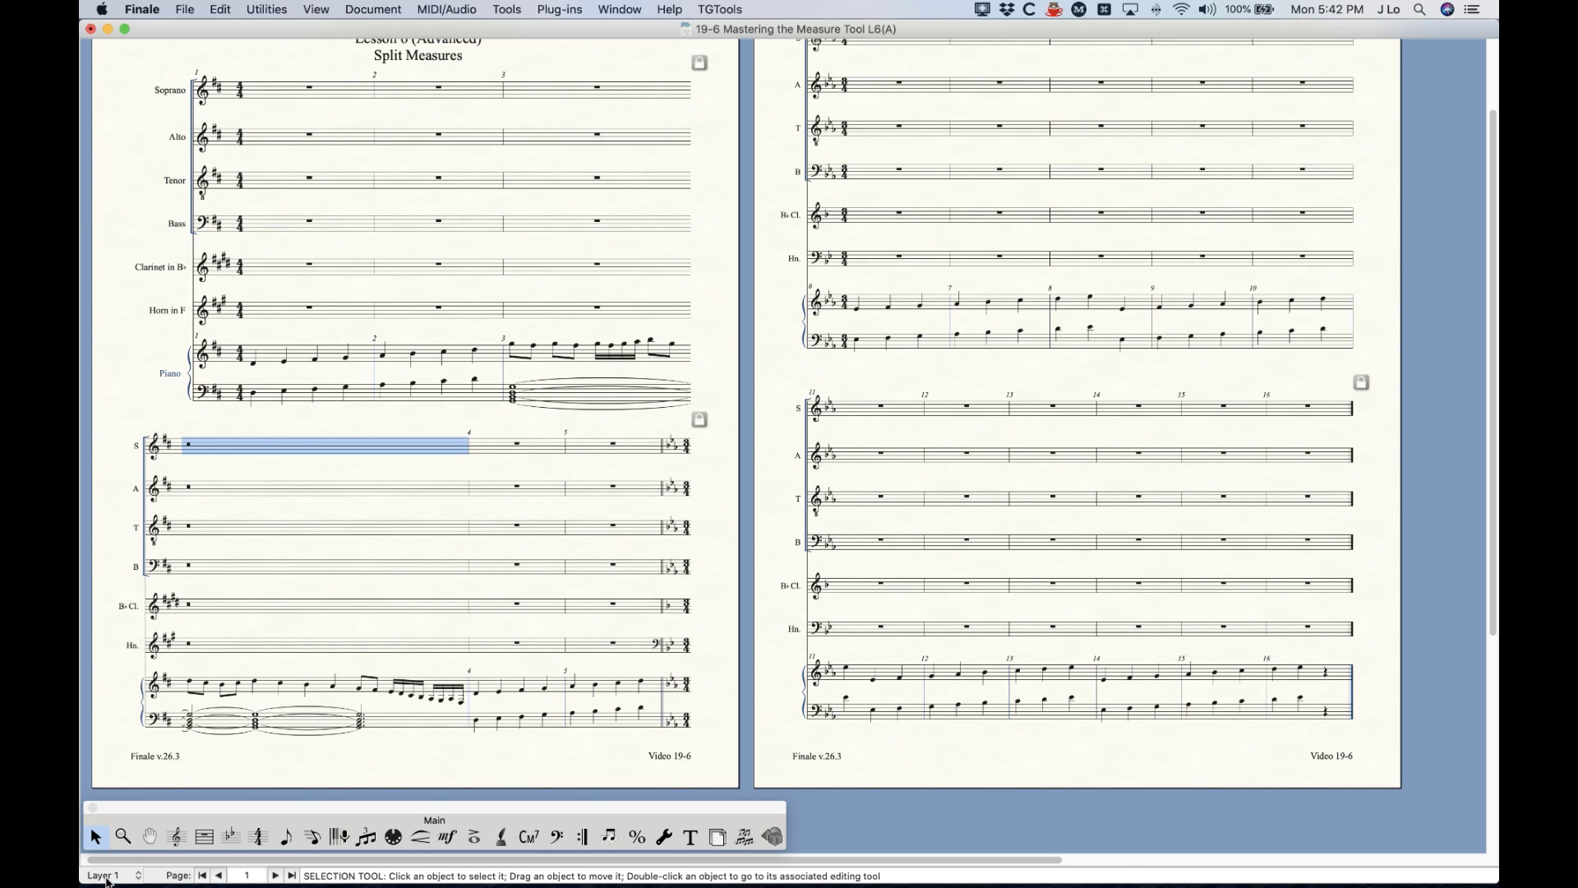
Delete the Soprano-to-Horn contents of measure 3, leaving whole rests and the piano cadenza intact
left_click(312, 836)
left_click(585, 77)
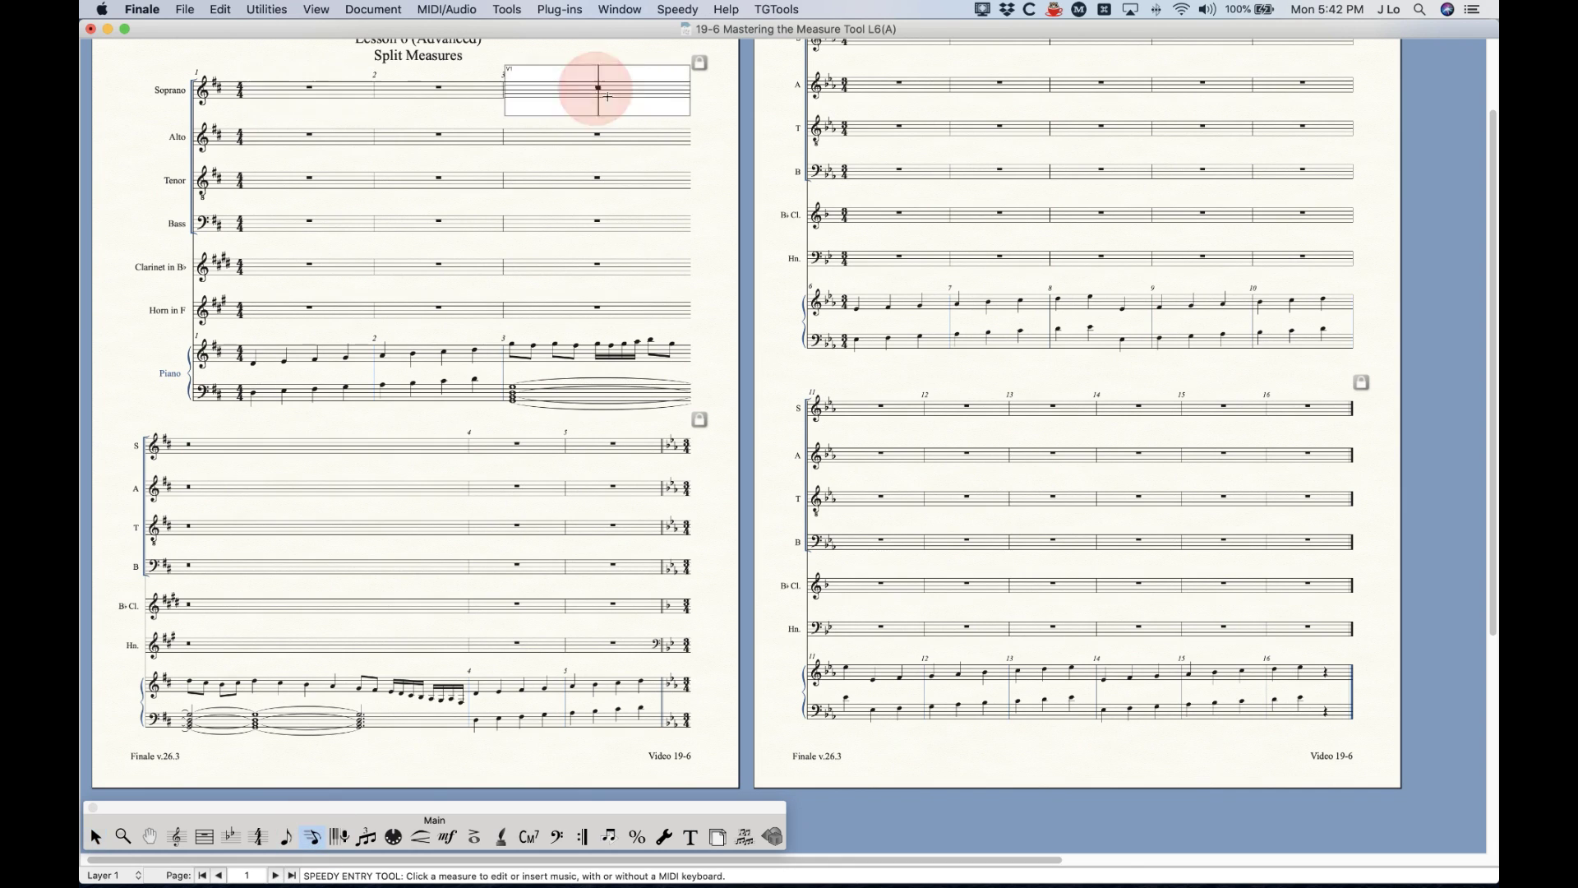
left_click(571, 47)
key("Escape")
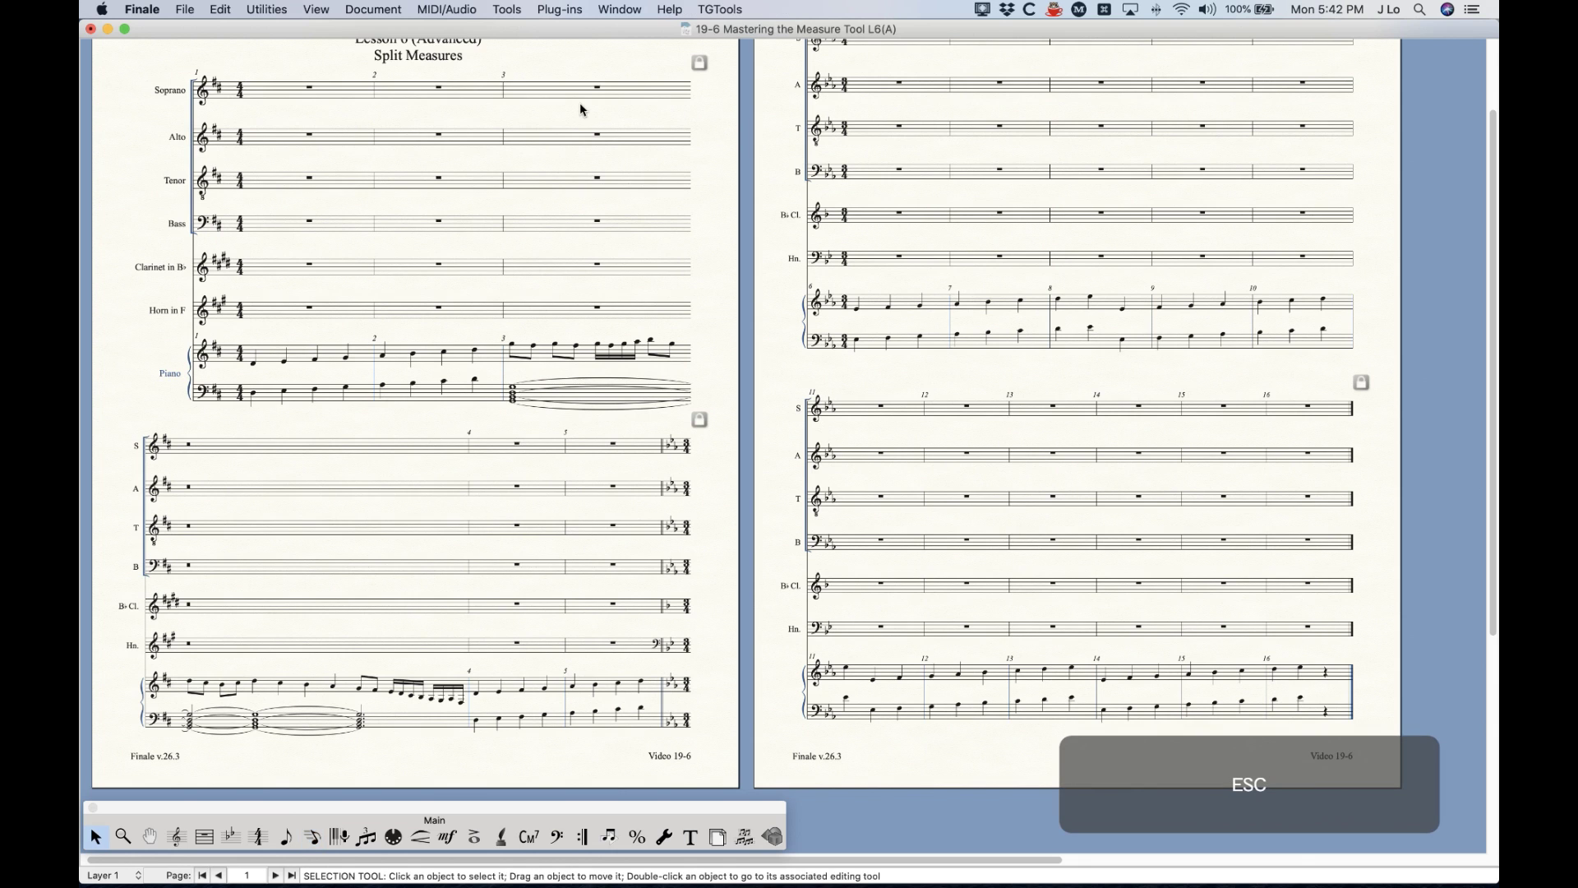
left_click(580, 97)
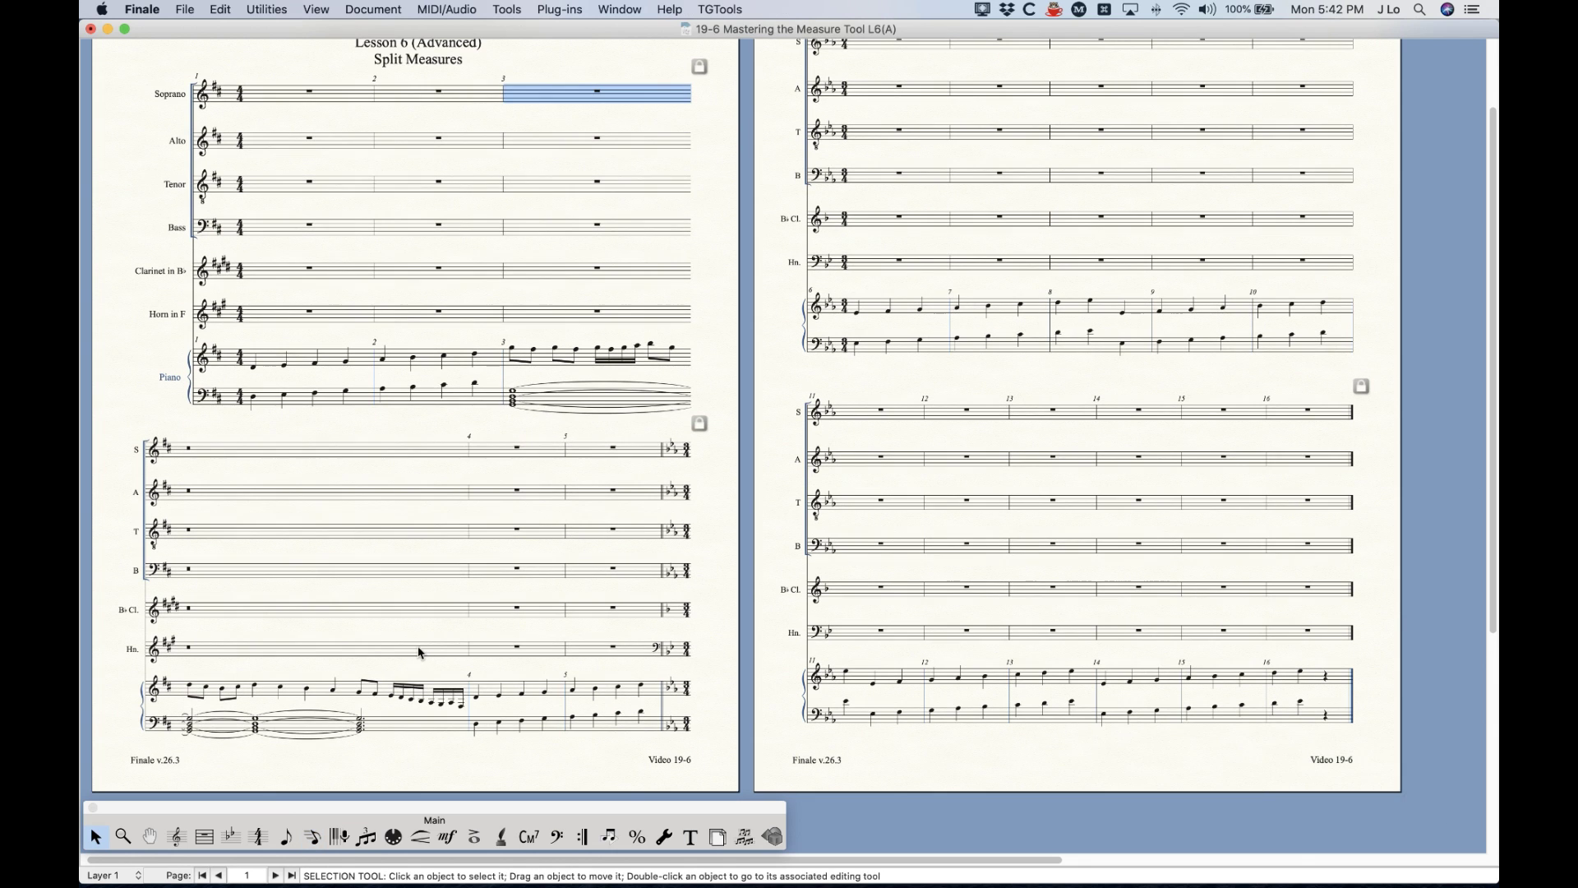
left_click(419, 649, "shift")
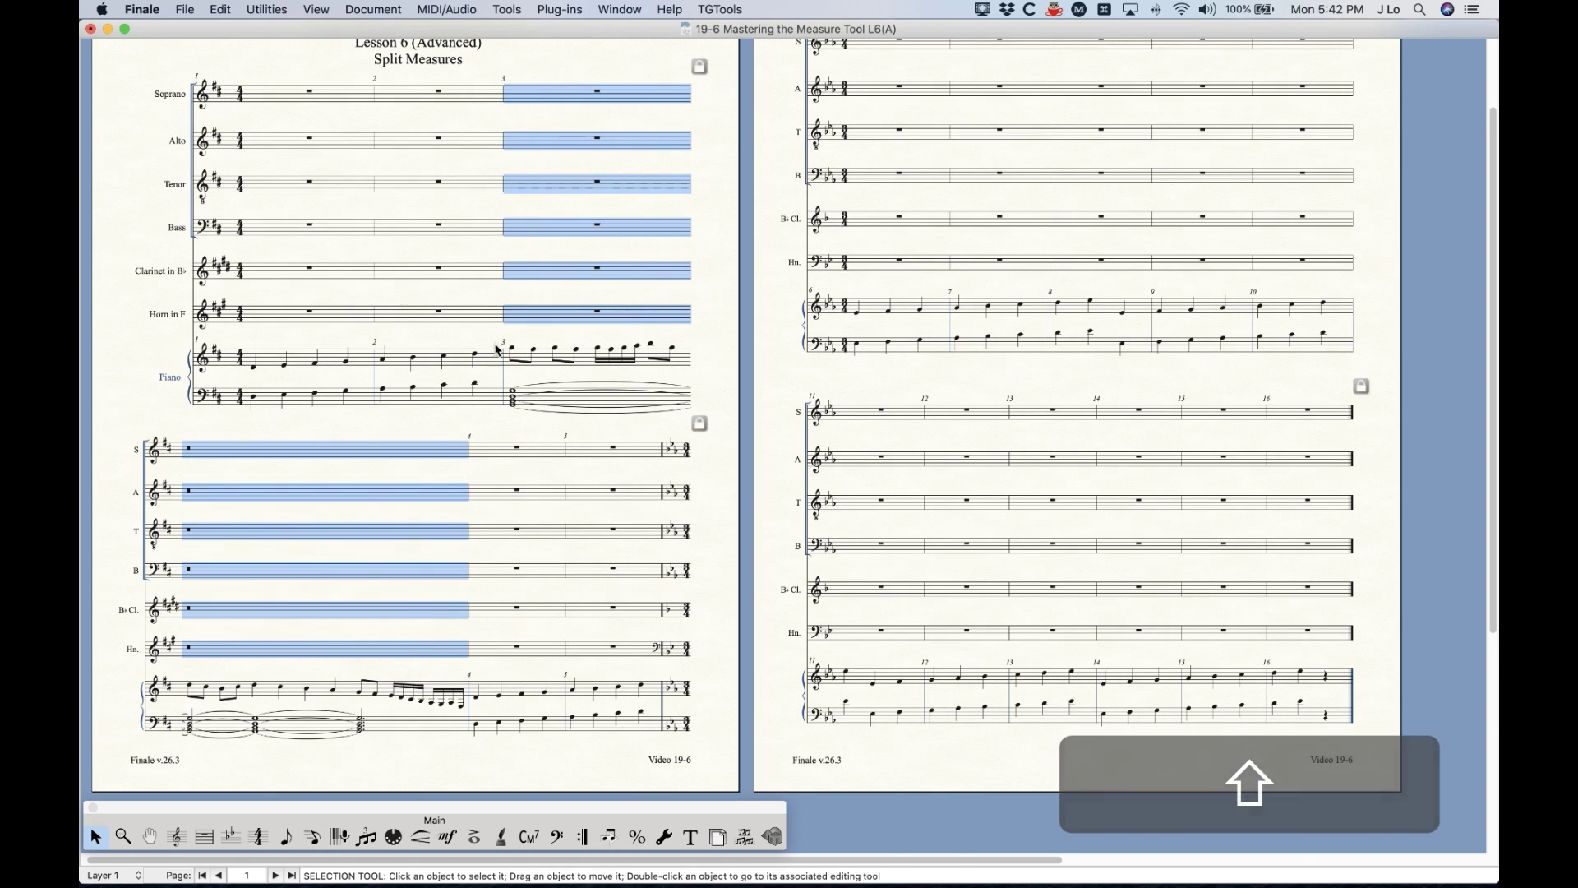
key("BackSpace")
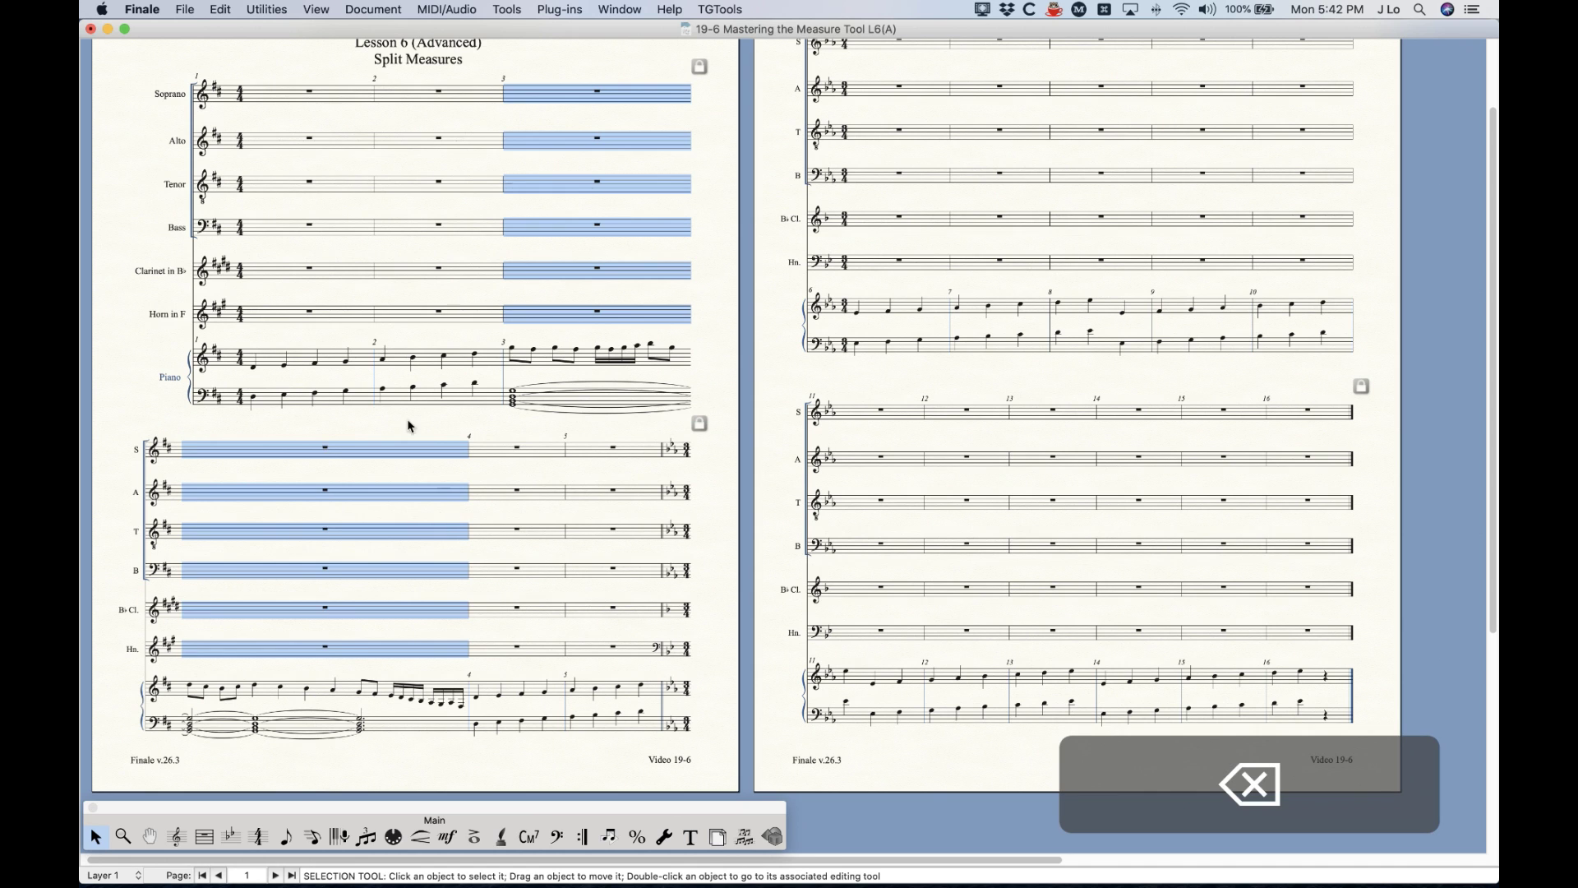
left_click(382, 438)
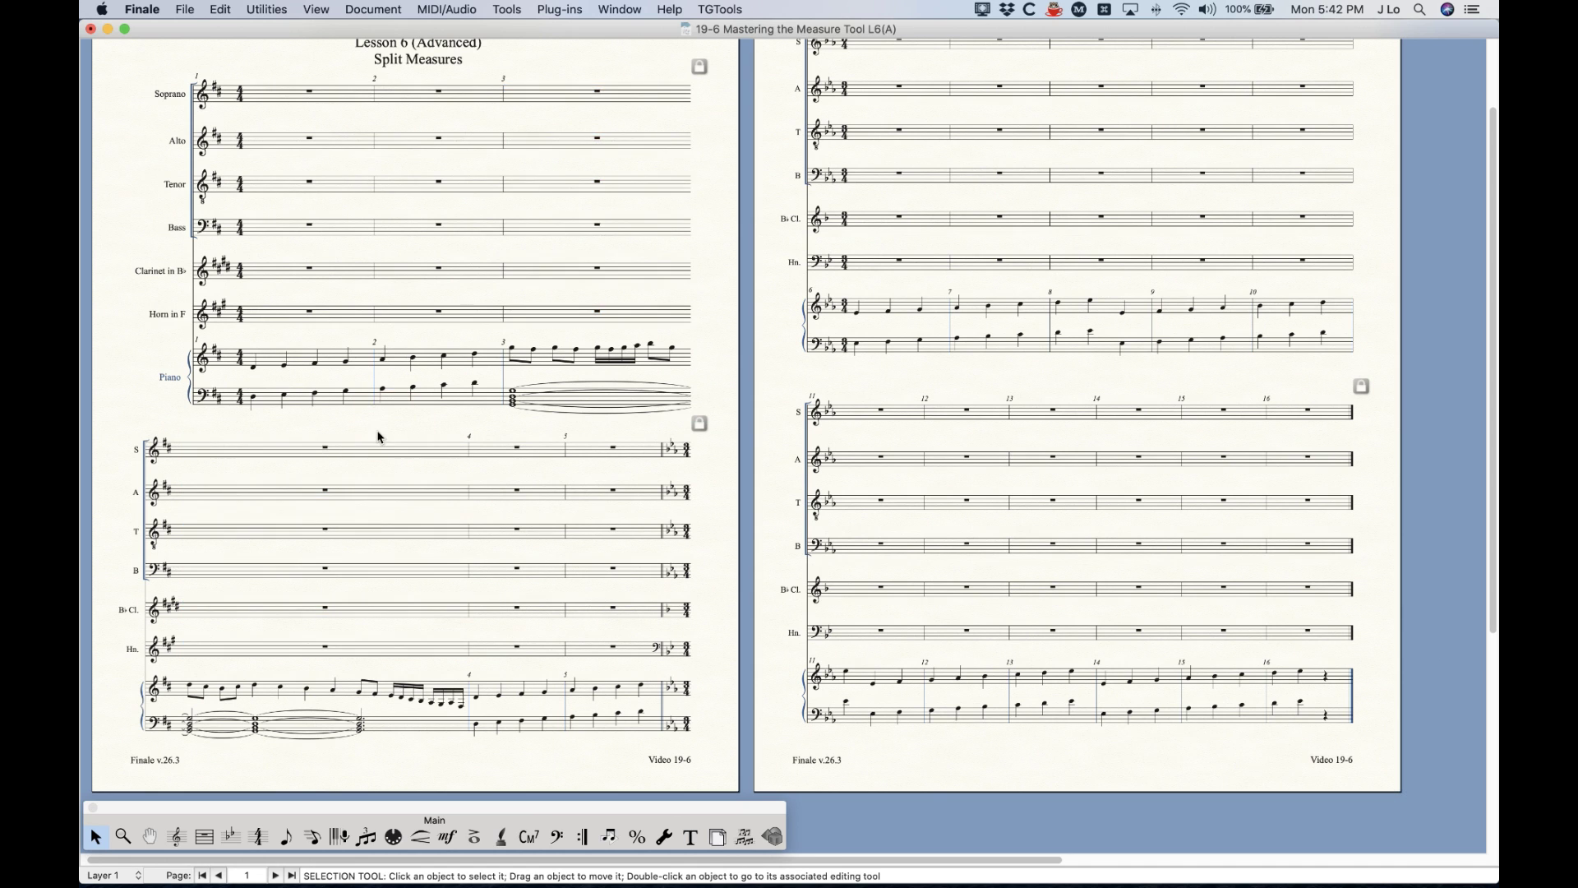
scroll(389, 549, "up", 1)
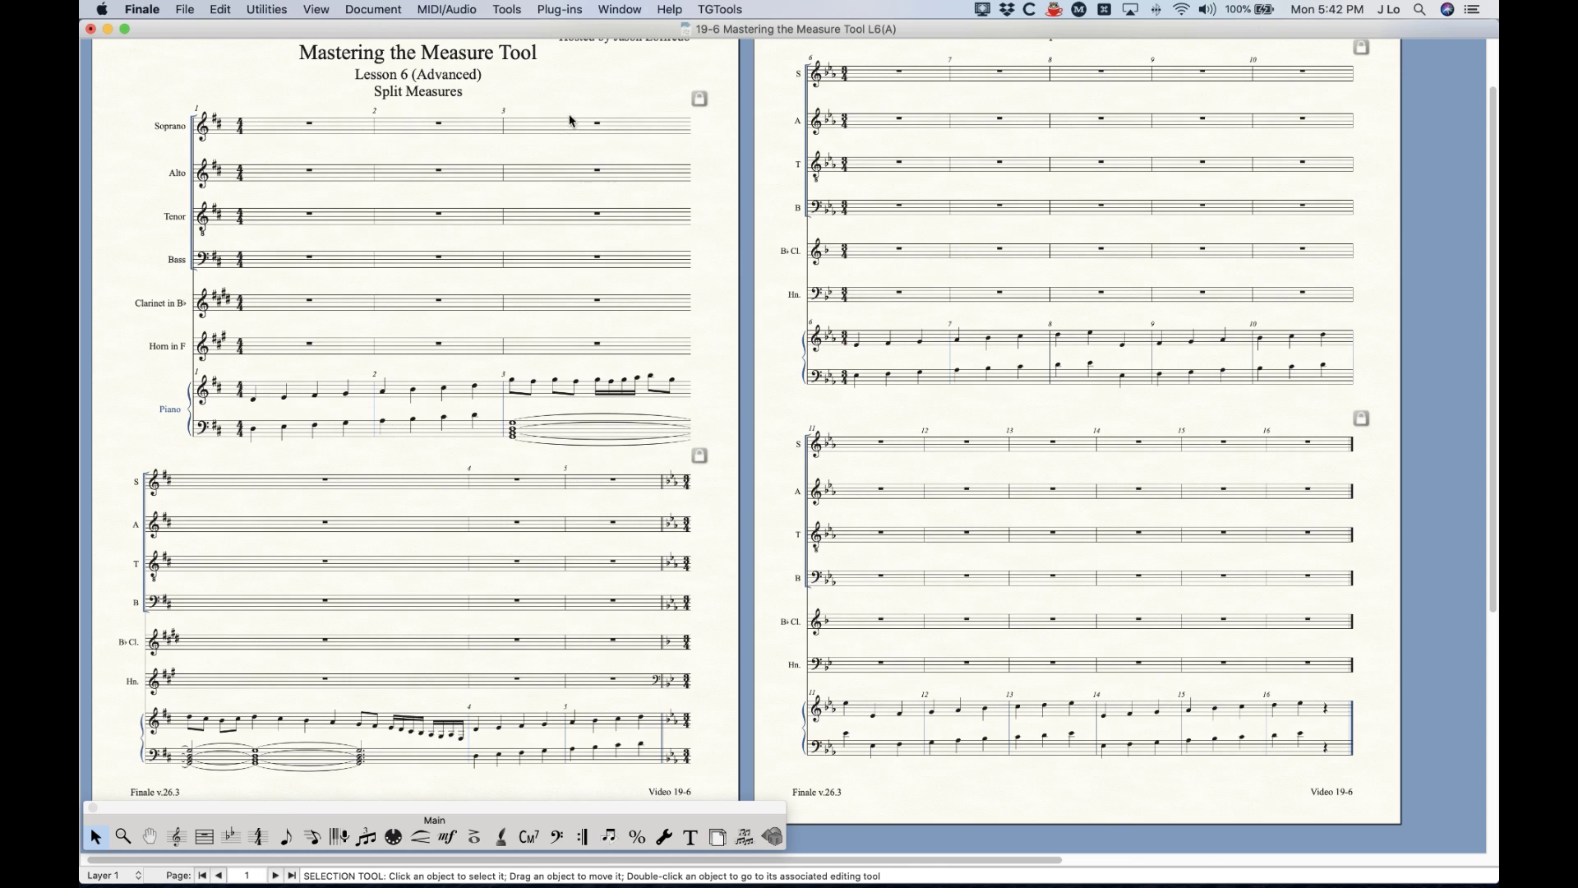
left_click(609, 129)
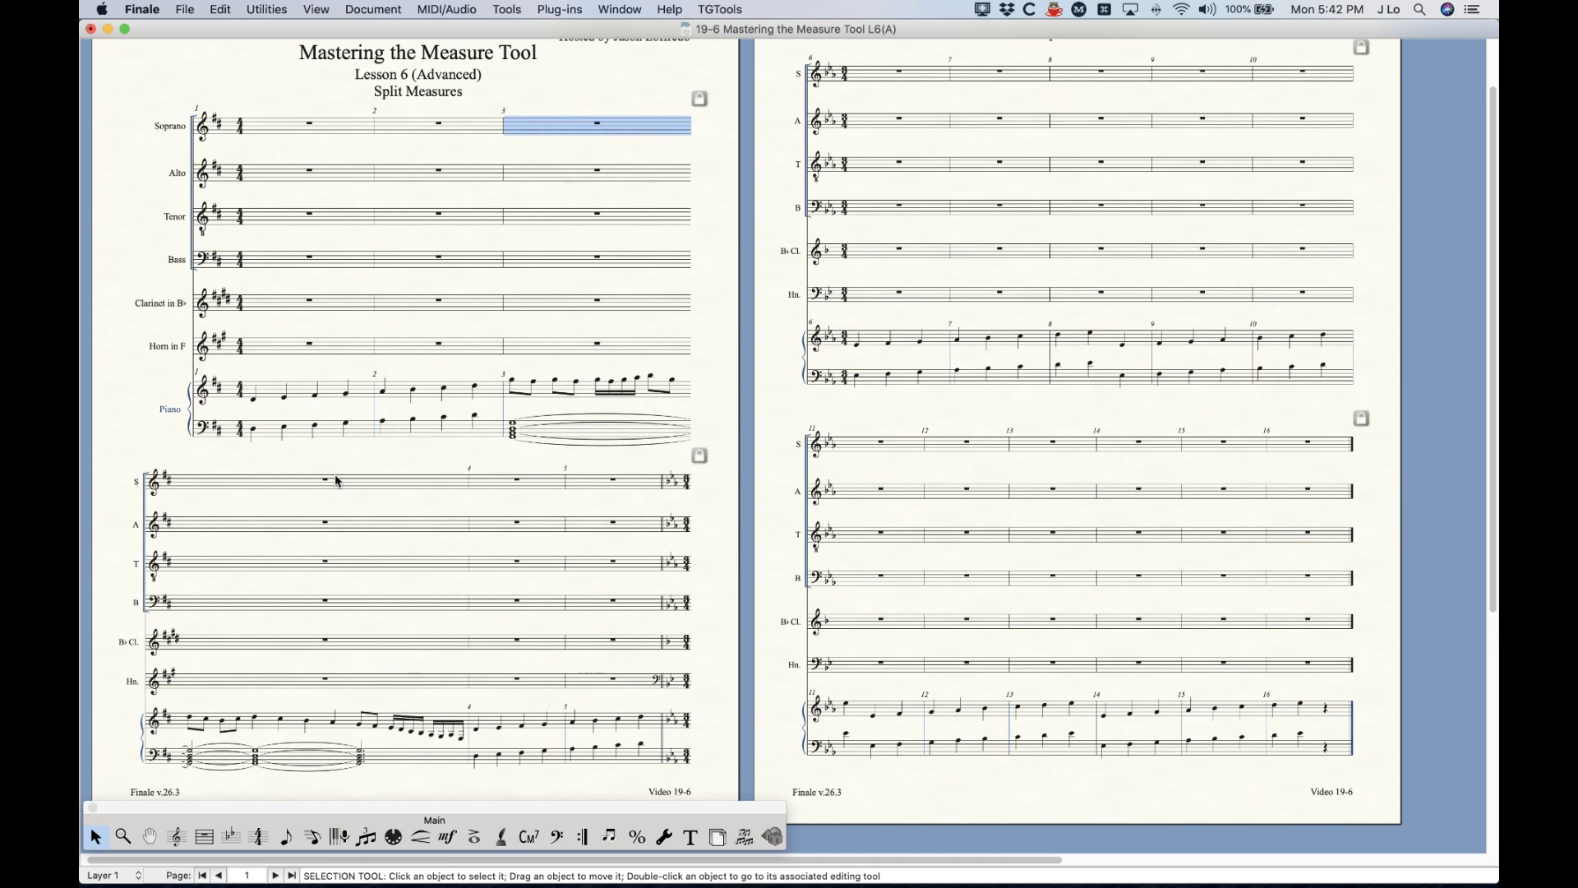
left_click(337, 482)
left_click(624, 134)
left_click(596, 107)
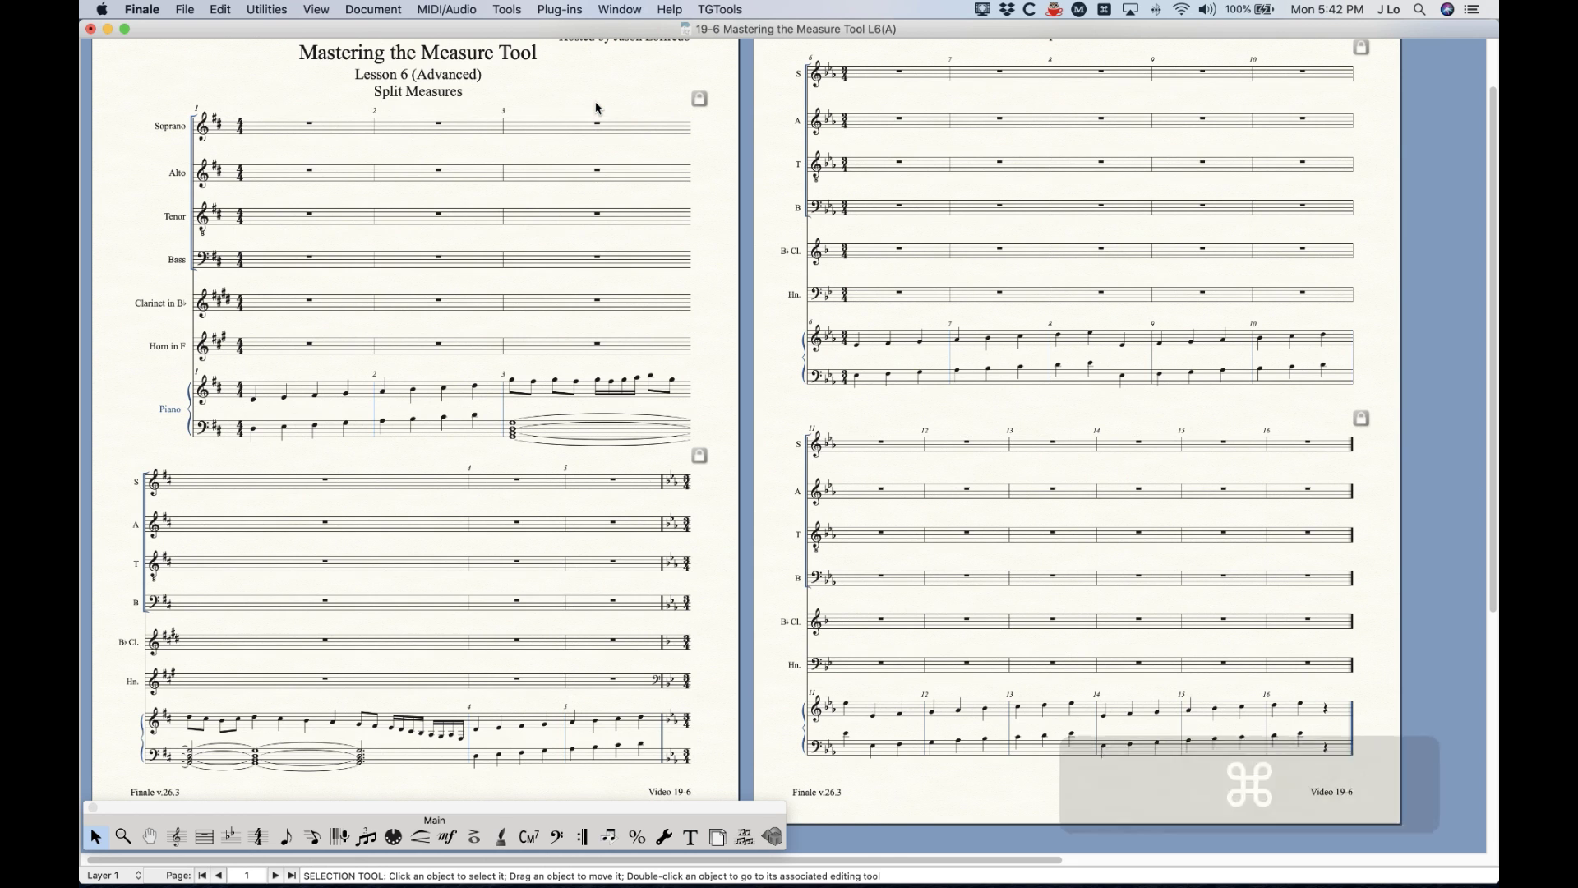
key("super+equal")
key("super+equal")
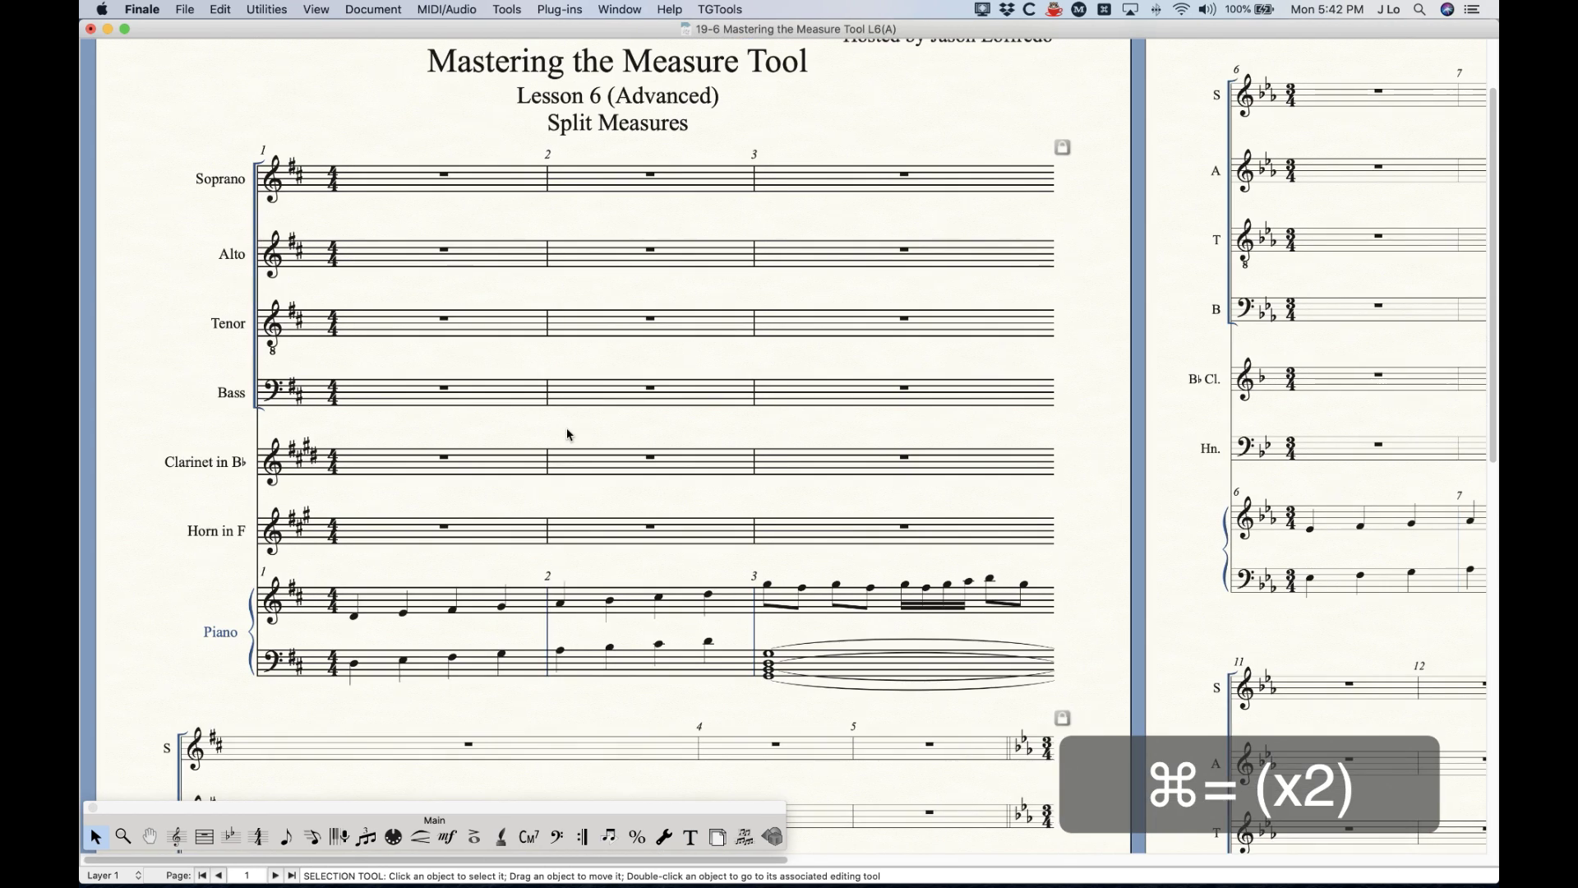
scroll(569, 436, "right", 2)
left_click(714, 154)
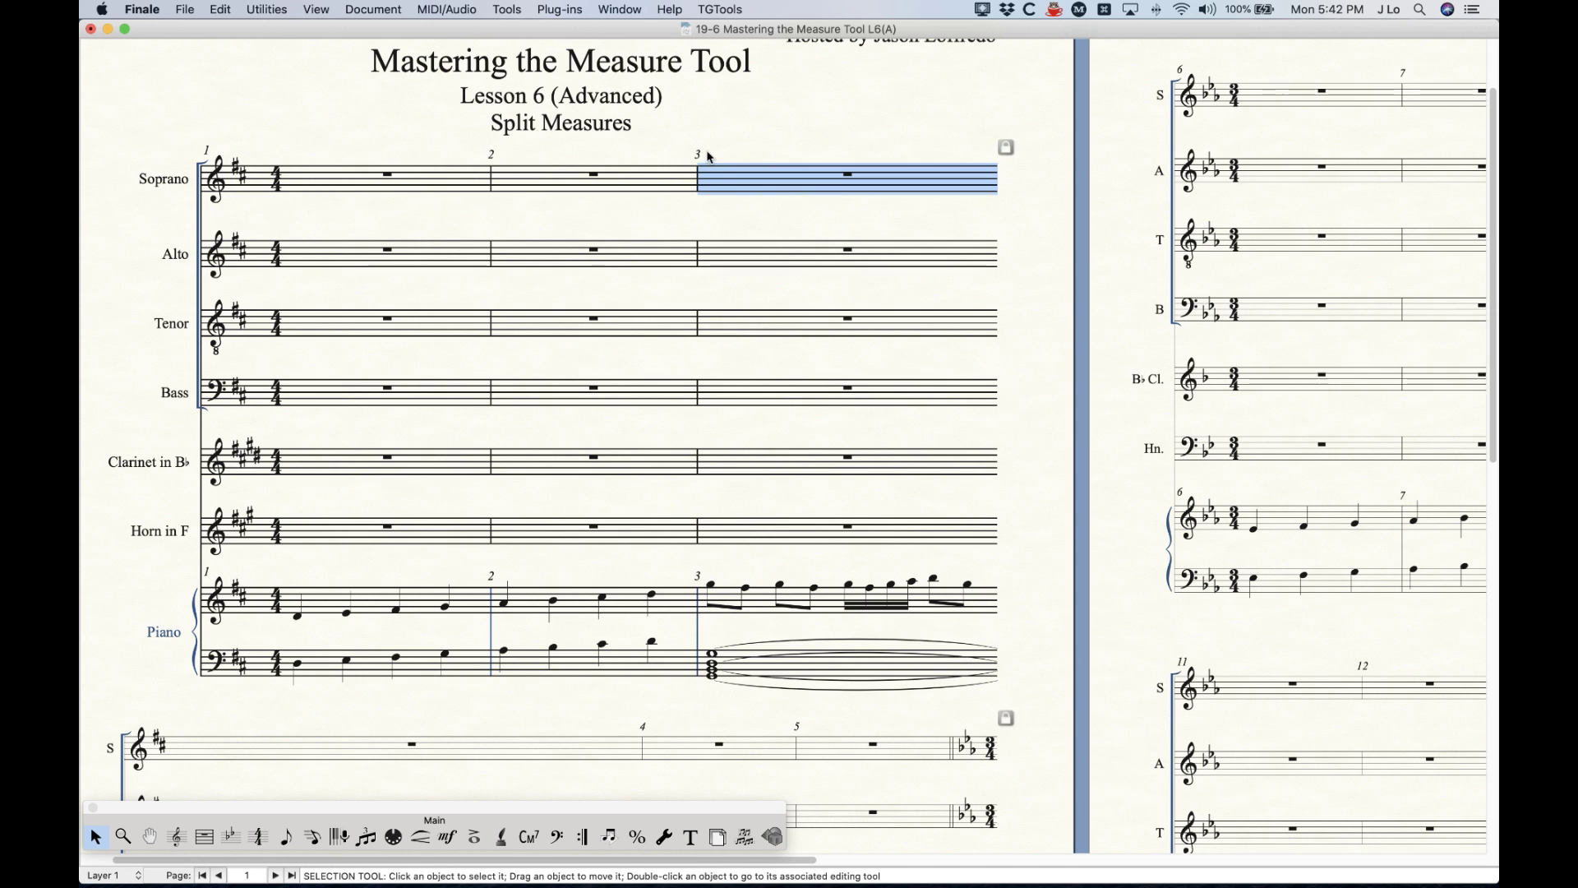
scroll(713, 261, "down", 4)
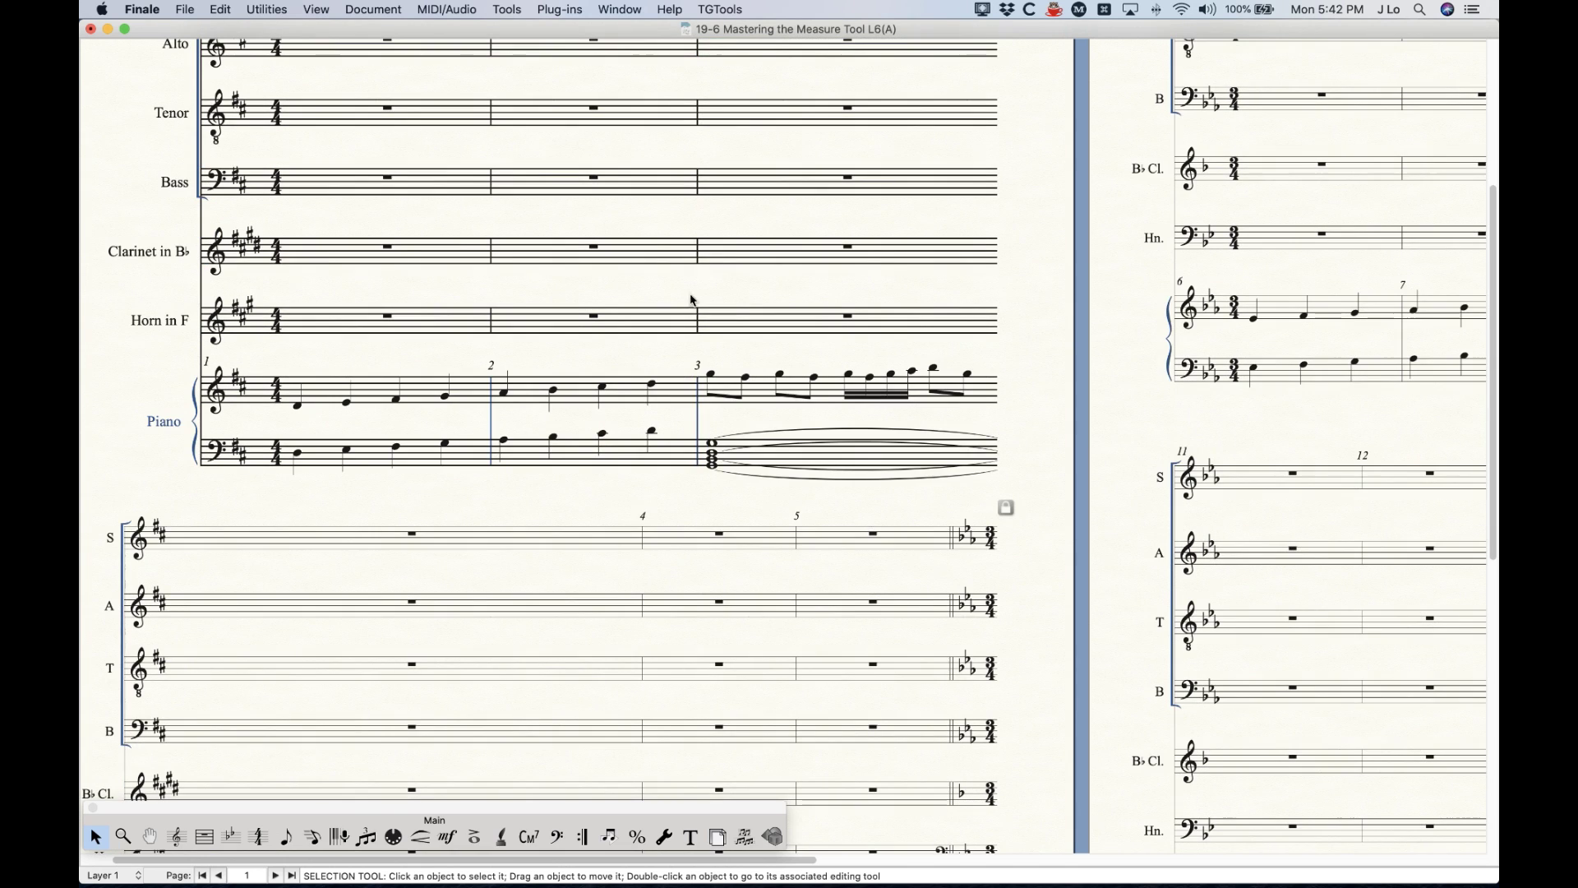
scroll(366, 608, "down", 5)
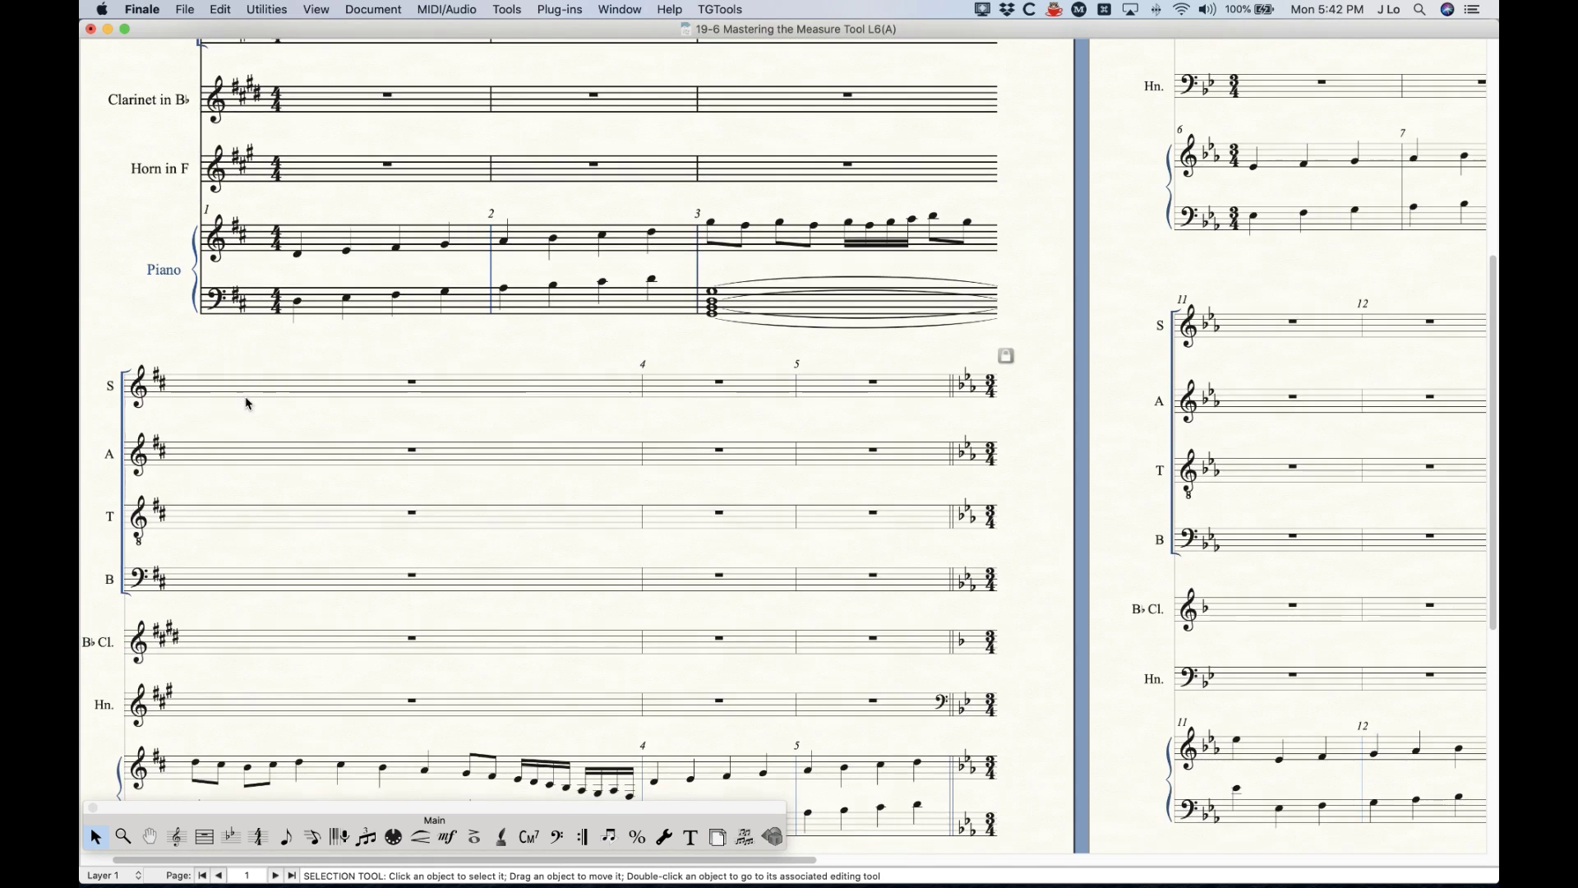
left_click(247, 398)
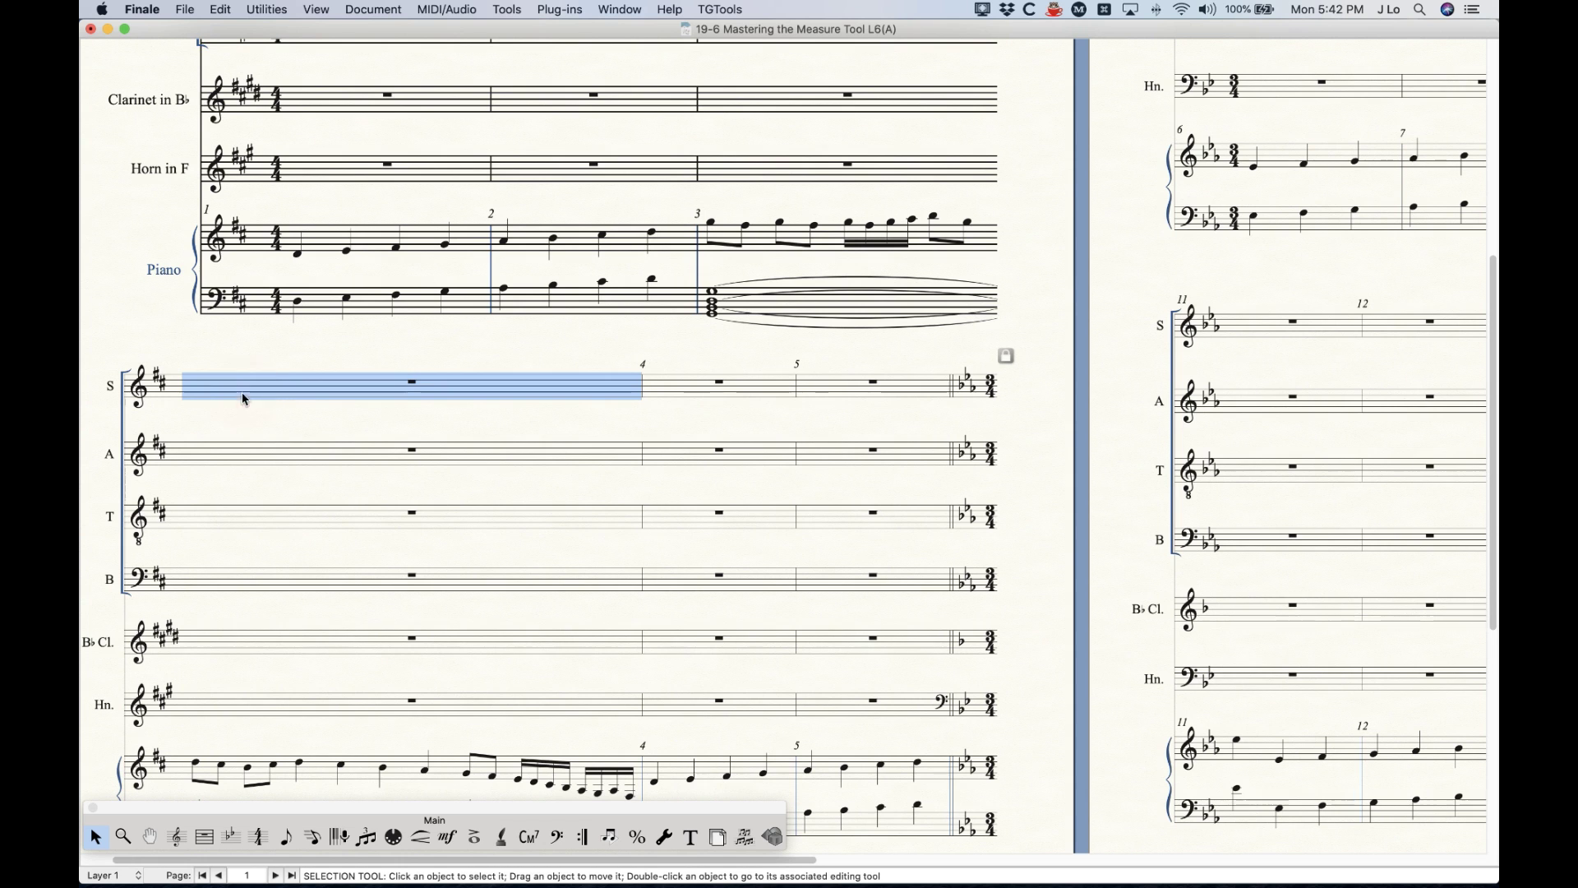
left_click(663, 388)
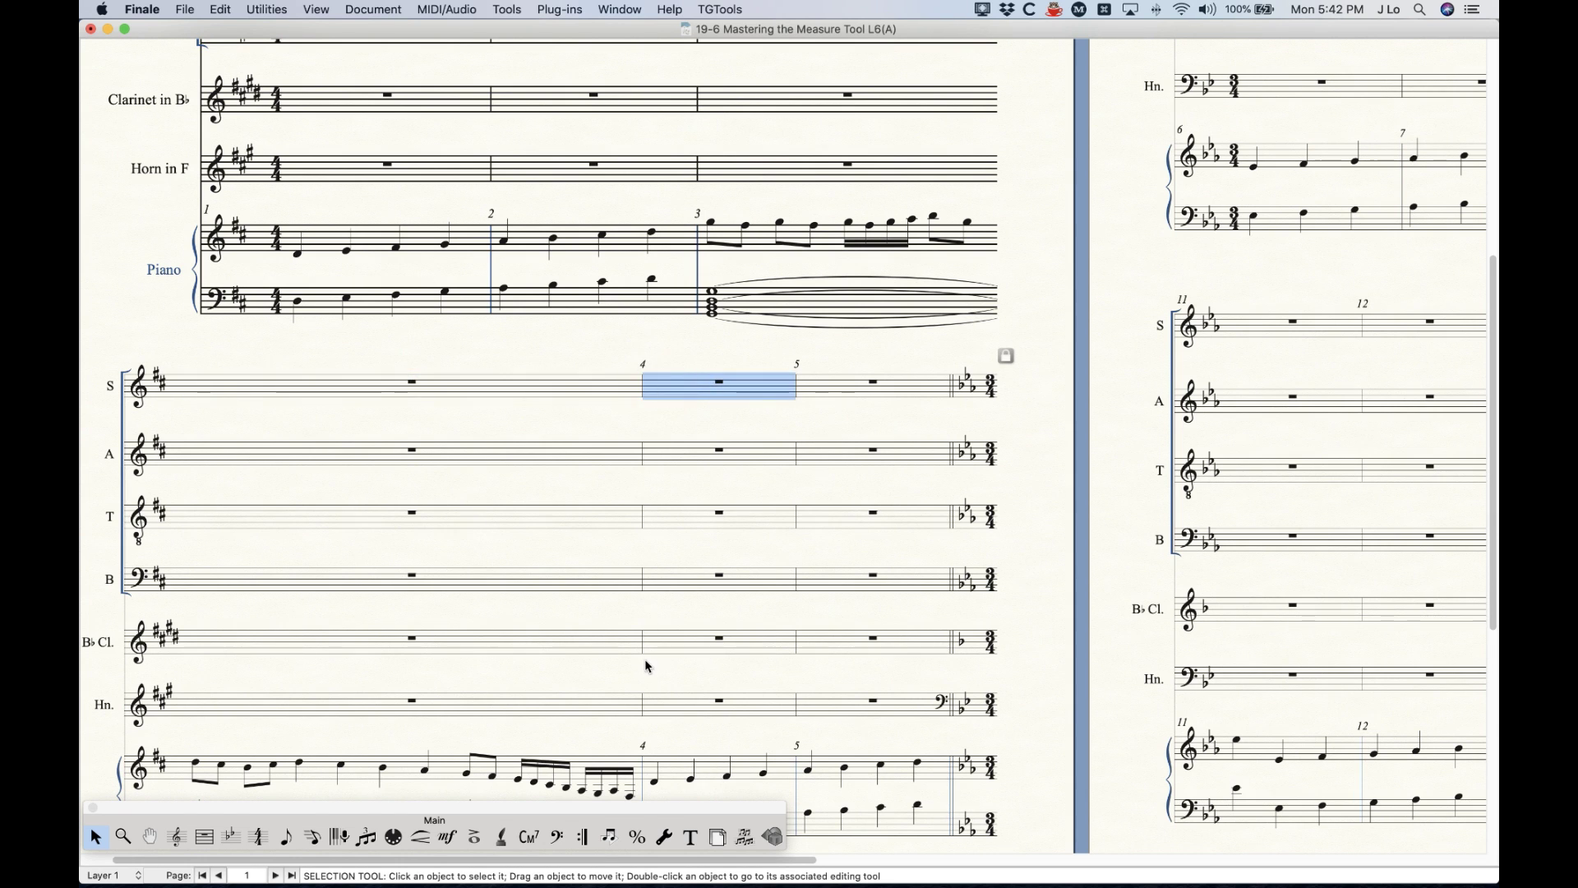
key("super+minus")
key("super+minus")
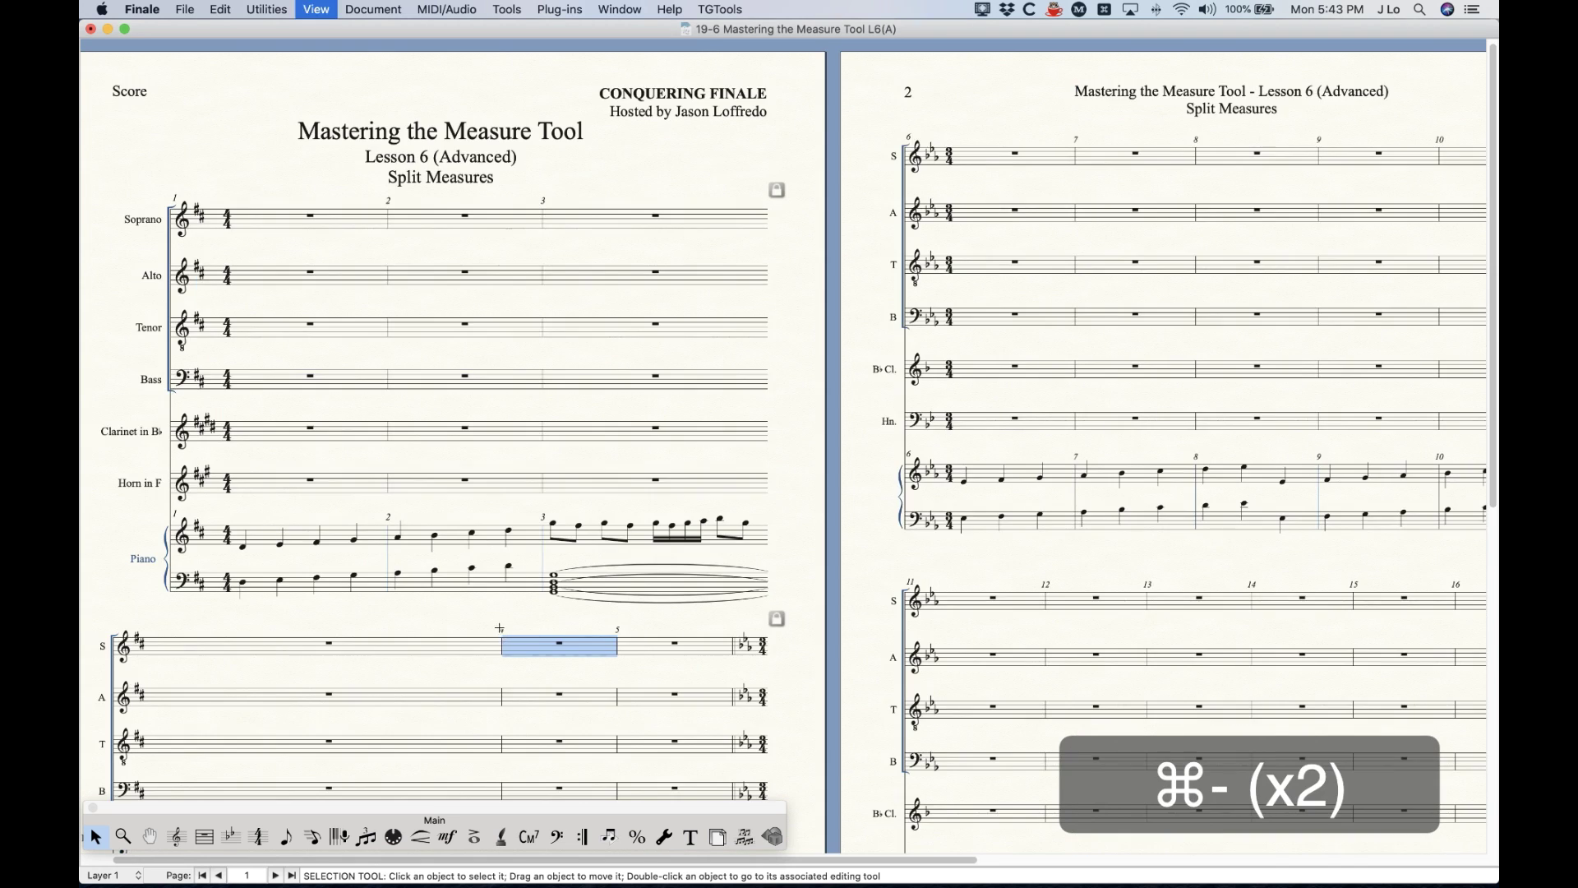
Zoom out, switch to the Soprano part, and select from measure 3 toward measure 5
key("super+minus")
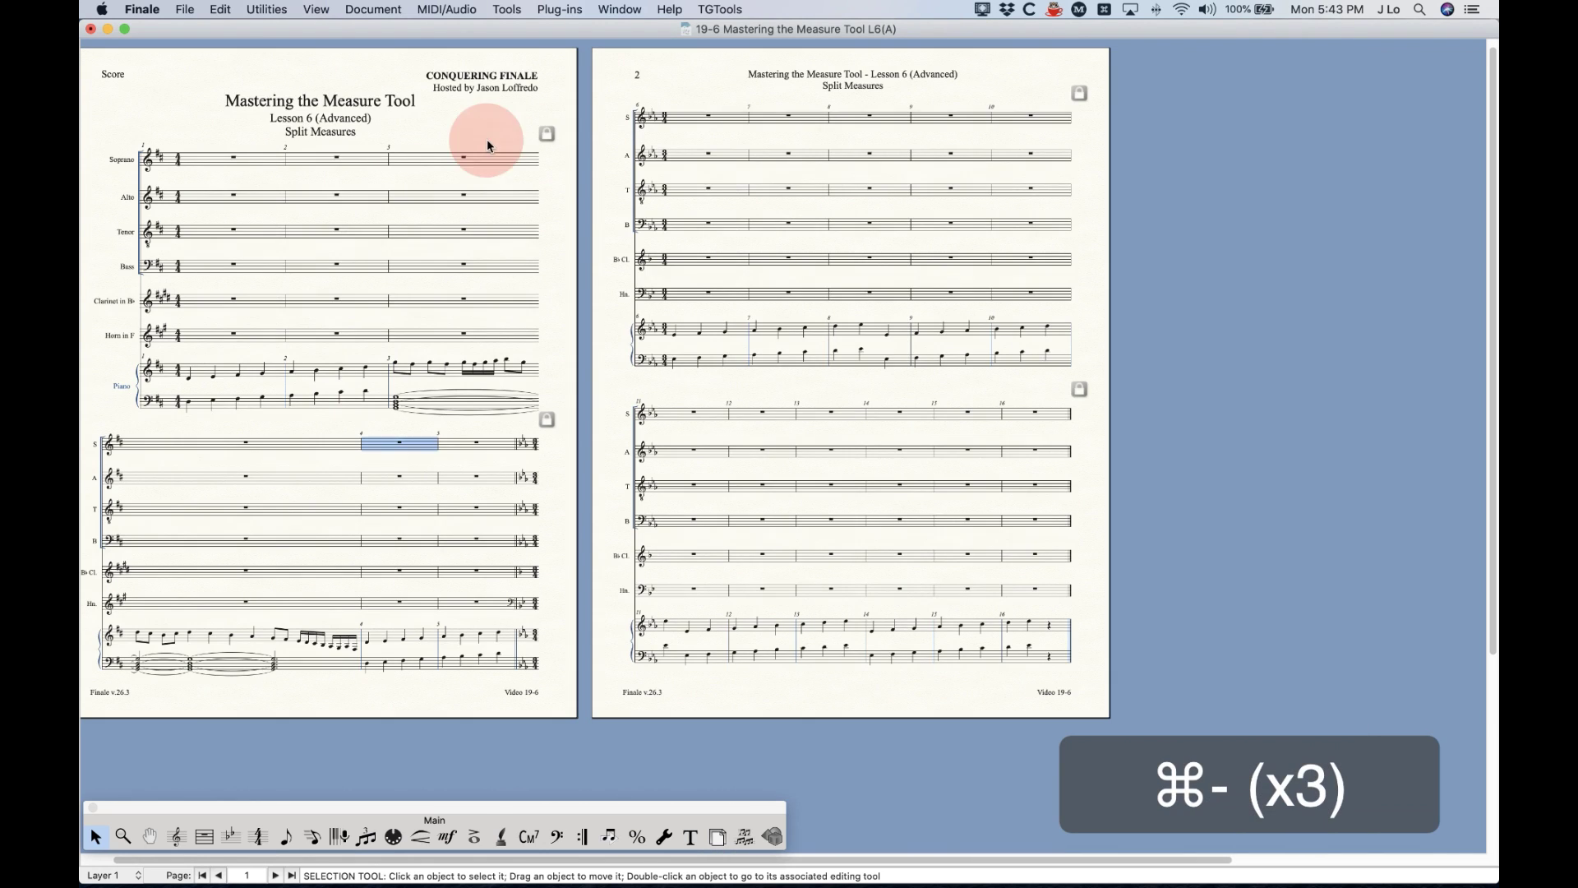
left_click(487, 139)
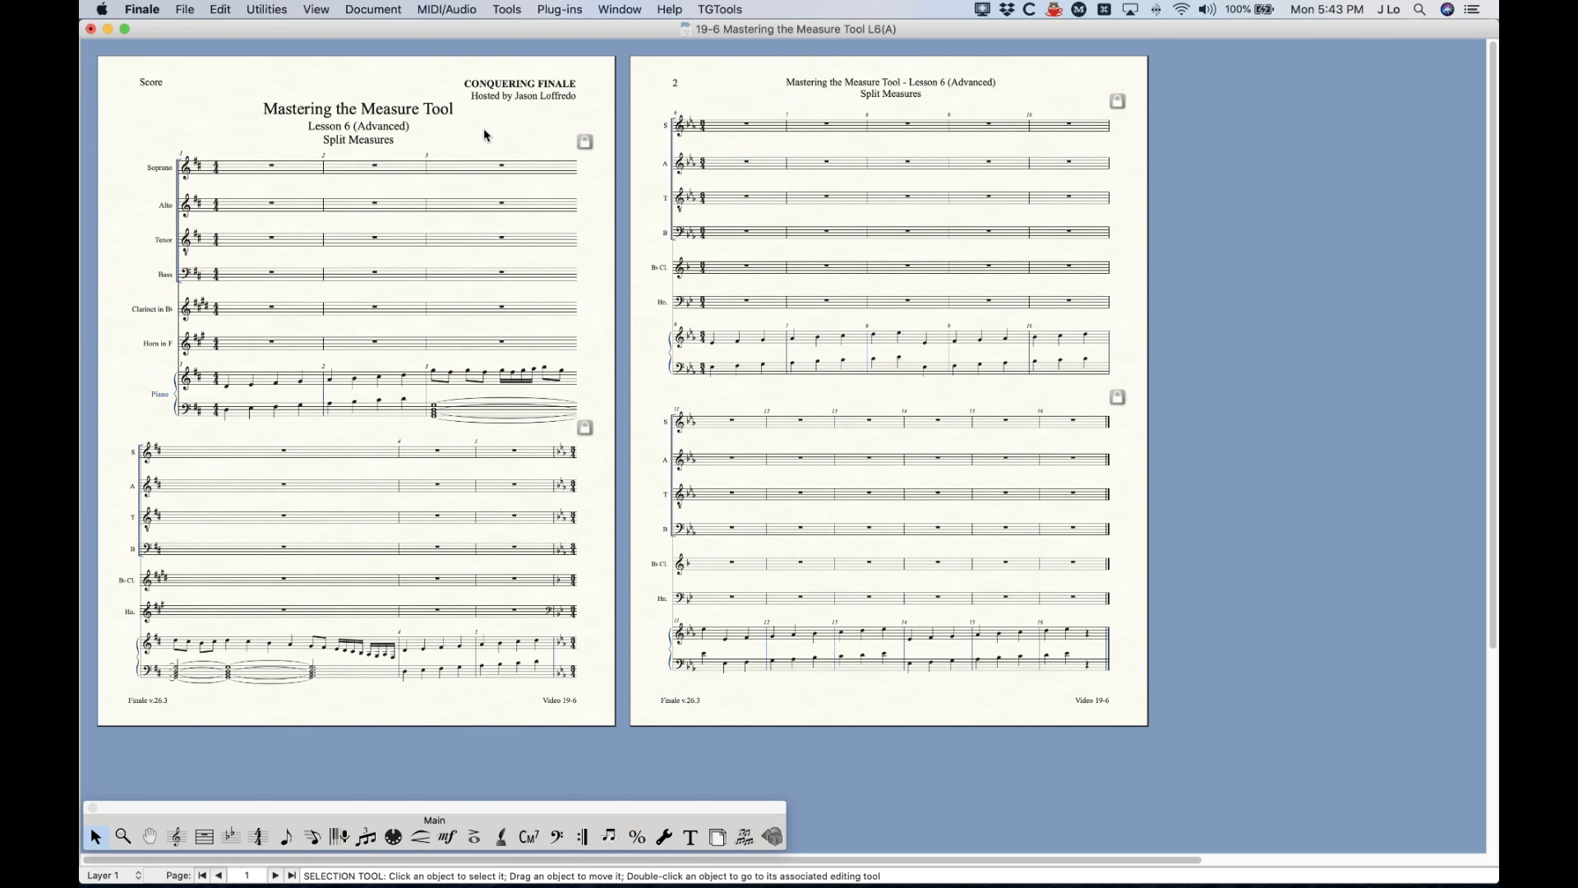
key("alt+super+period")
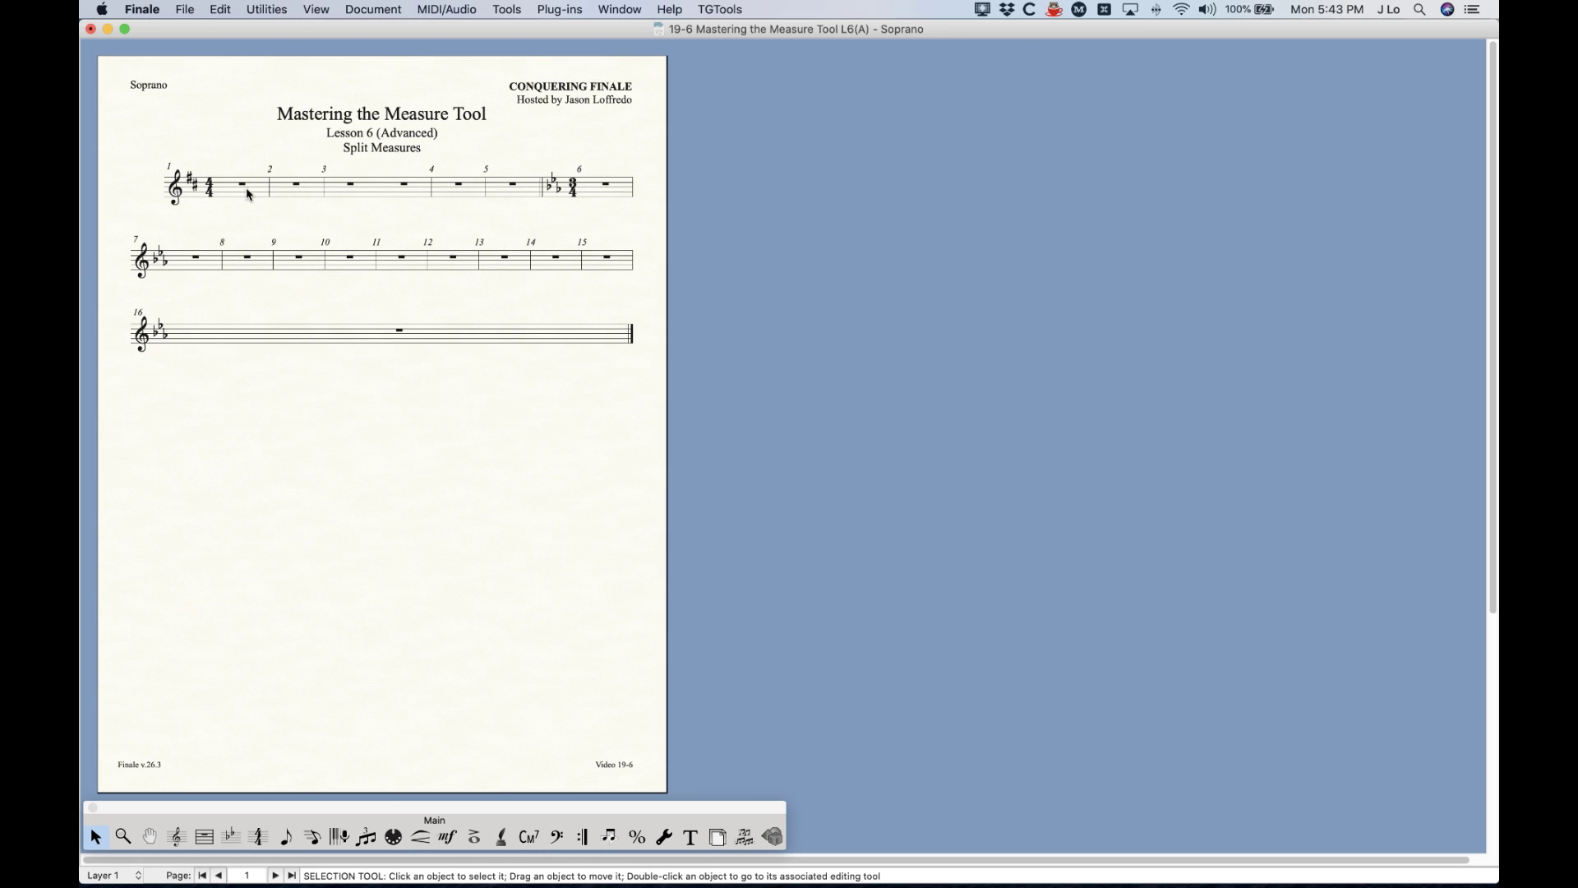
left_click(332, 191)
left_click(416, 194)
left_click(461, 181)
left_click(524, 142)
Combine Soprano measures 2–5 into a multimeasure rest
left_click(258, 198)
left_click(495, 192, "shift")
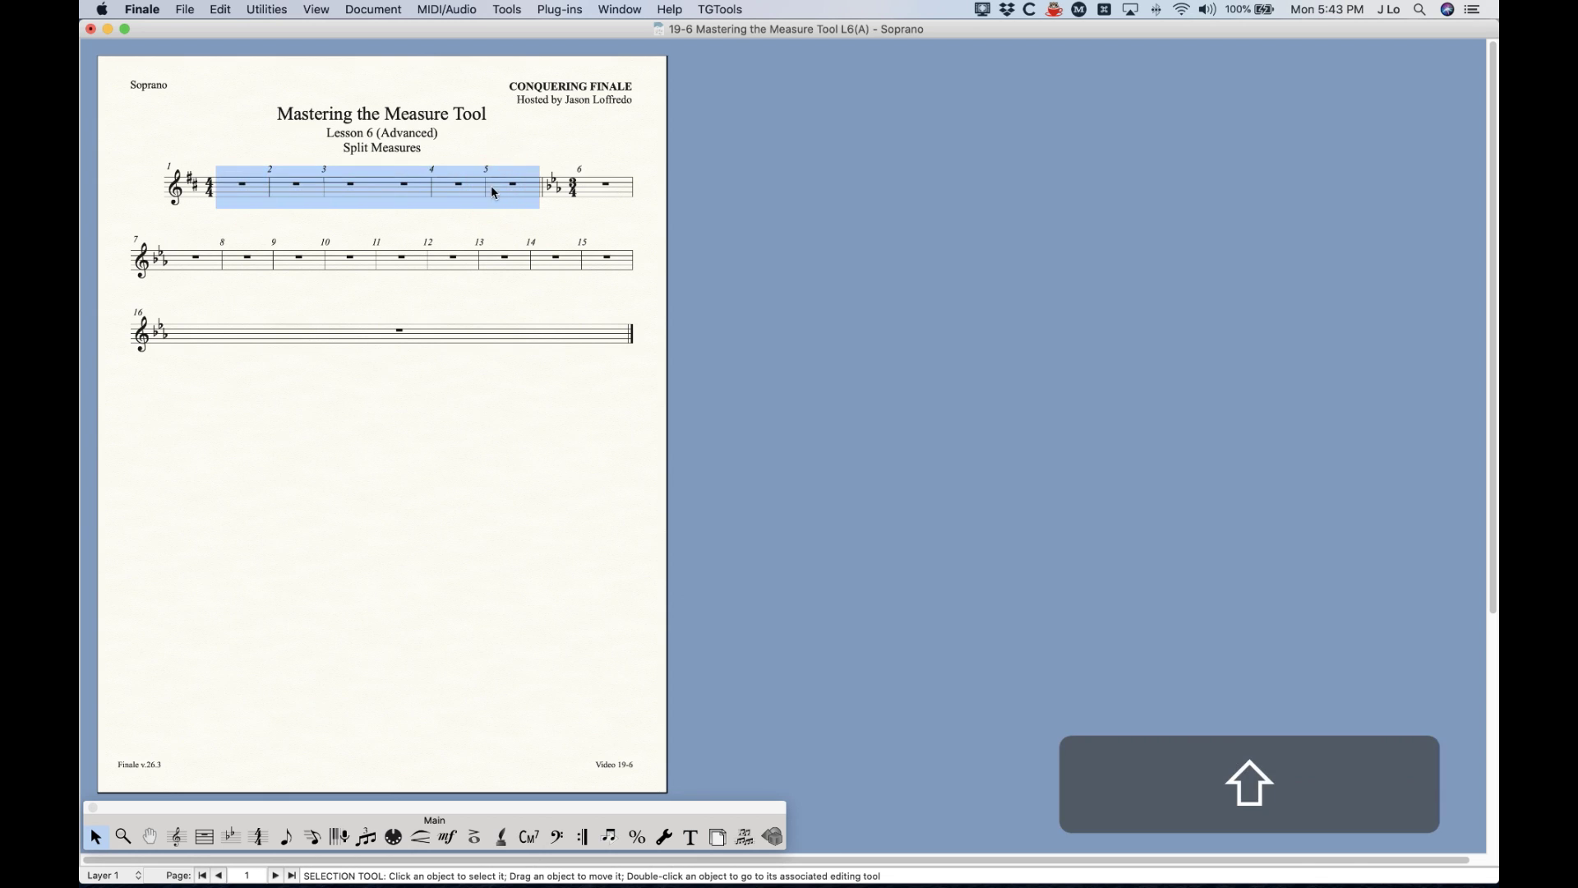
right_click(238, 189)
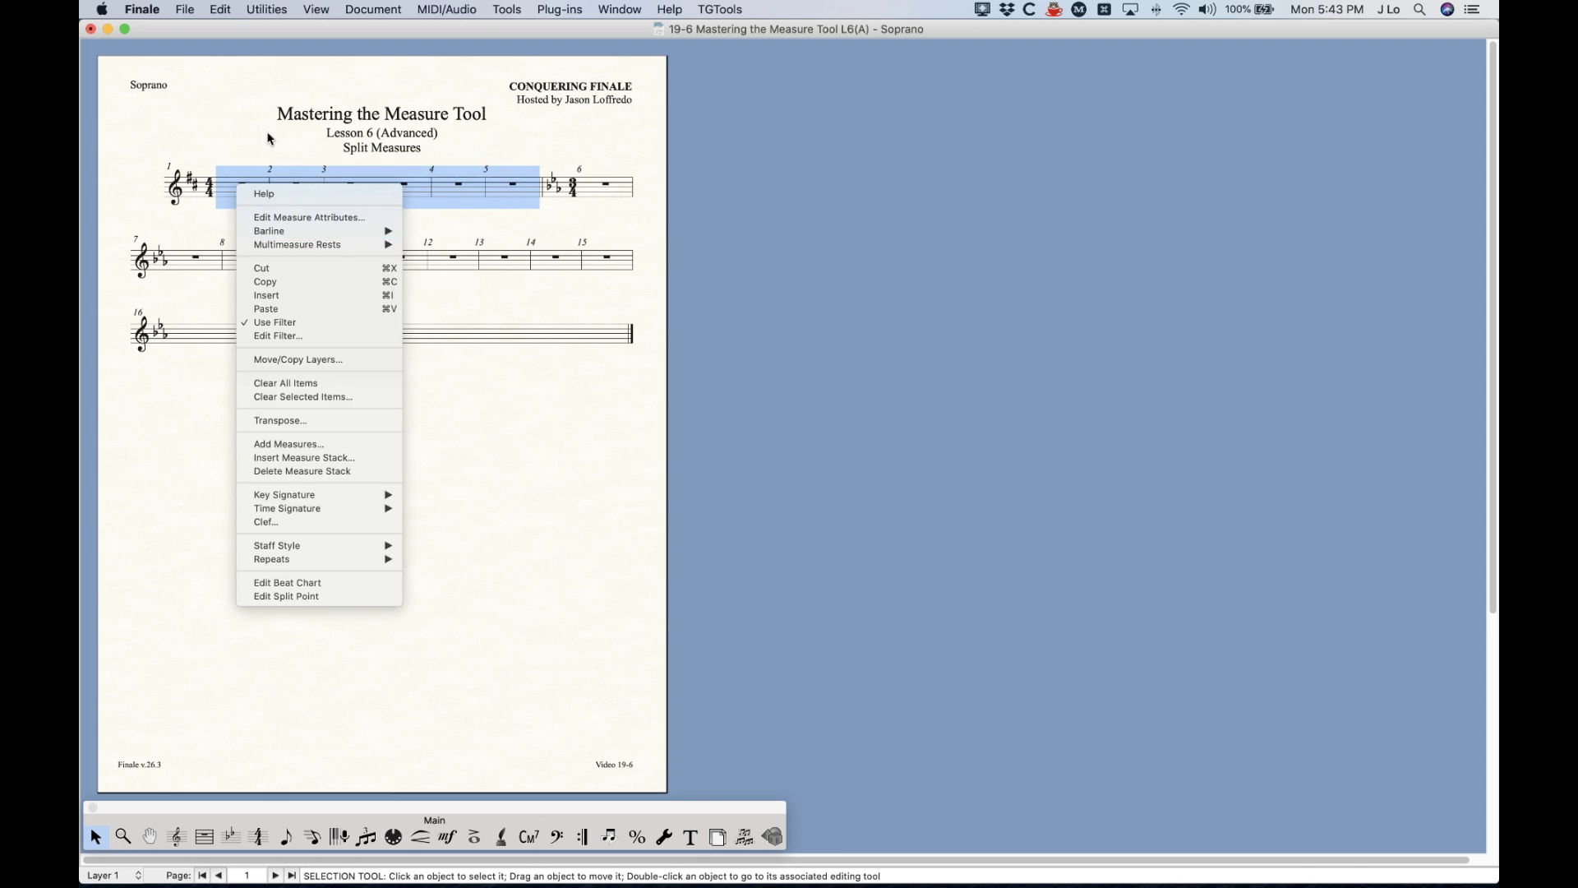
mouse_move(386, 244)
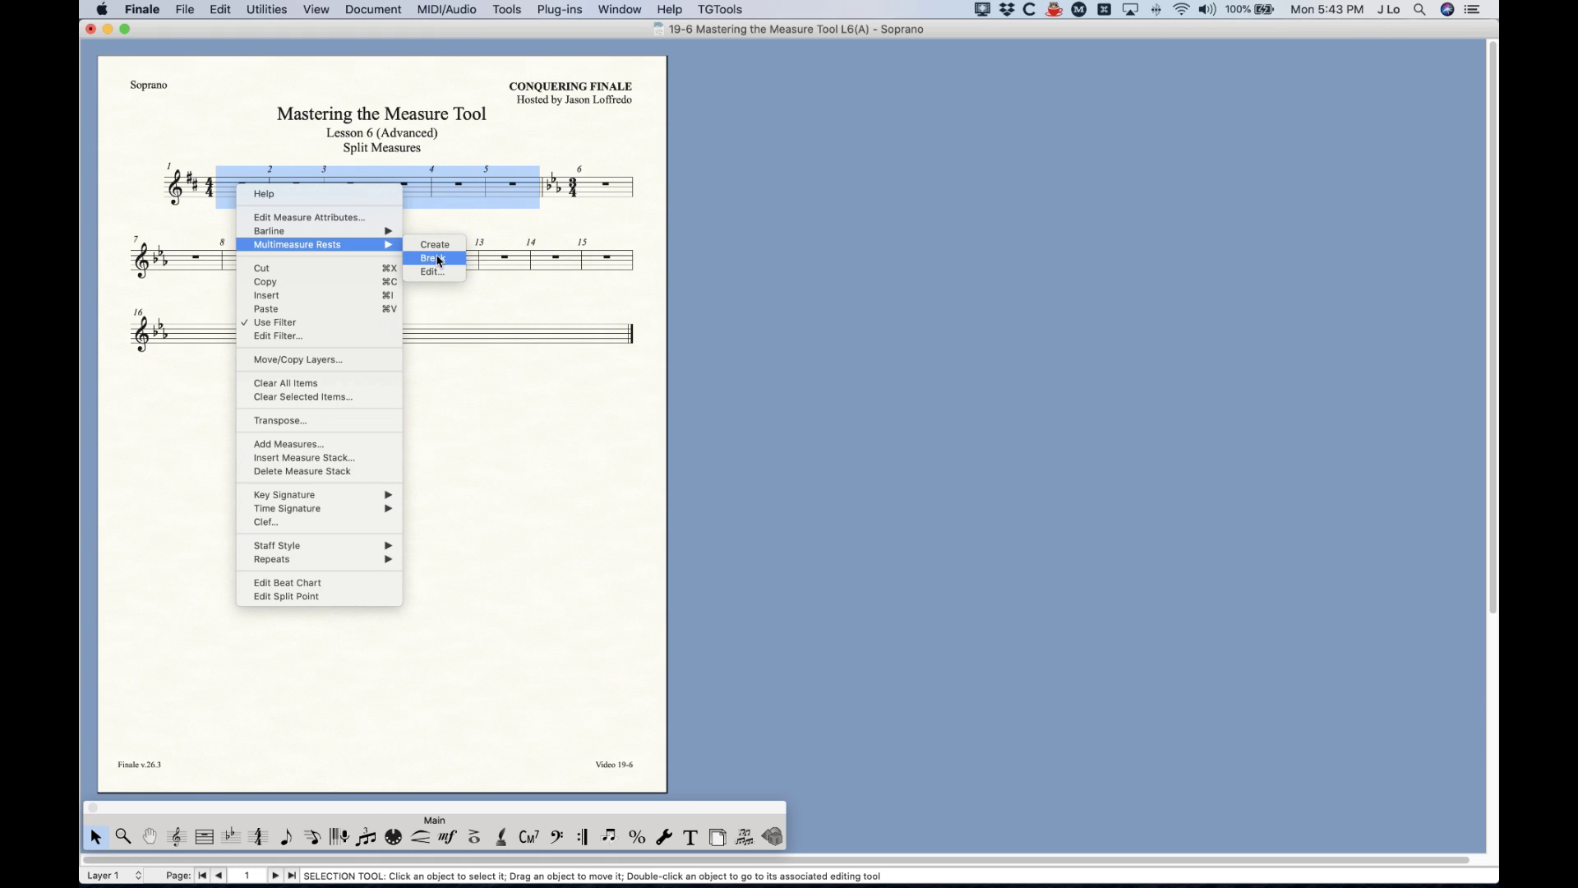
left_click(432, 243)
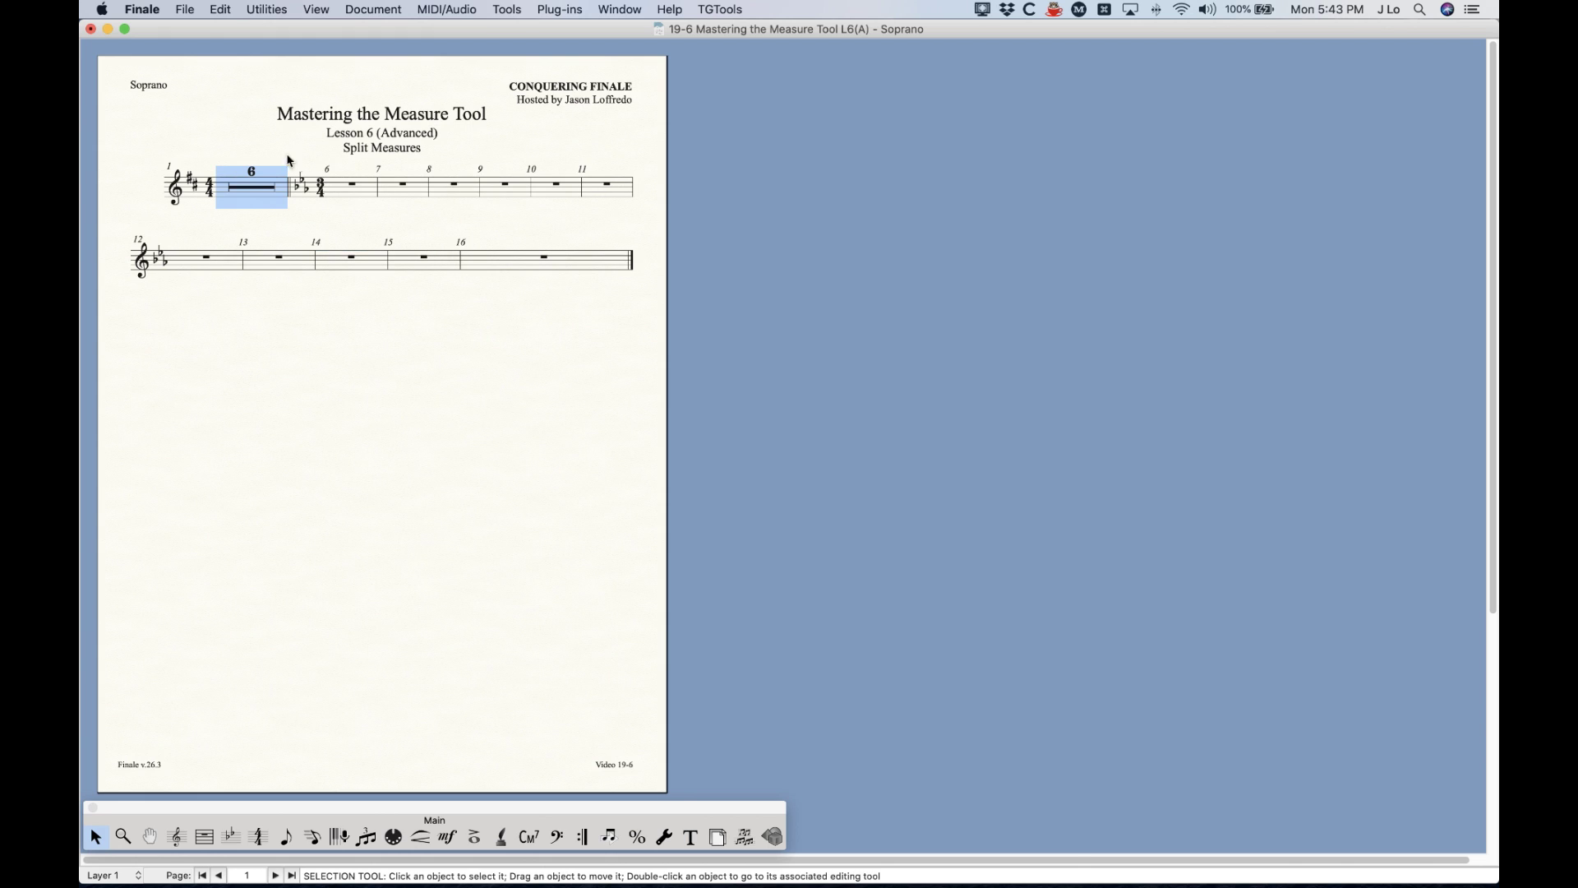
left_click(234, 141)
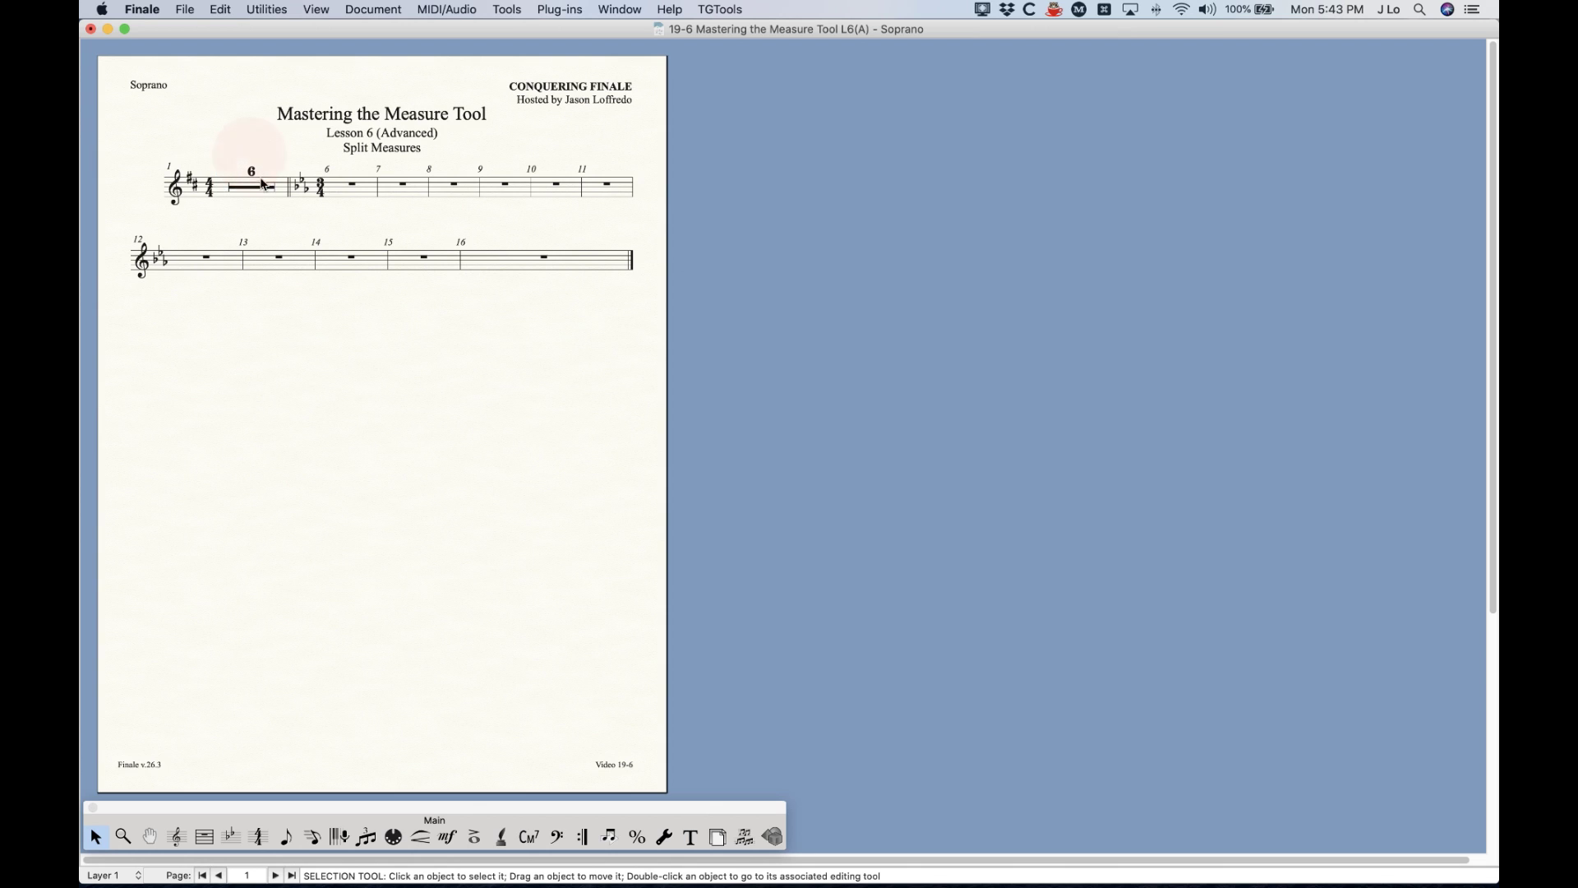
Undo the multimeasure rest and the previous edit, then return to the full score
key("super")
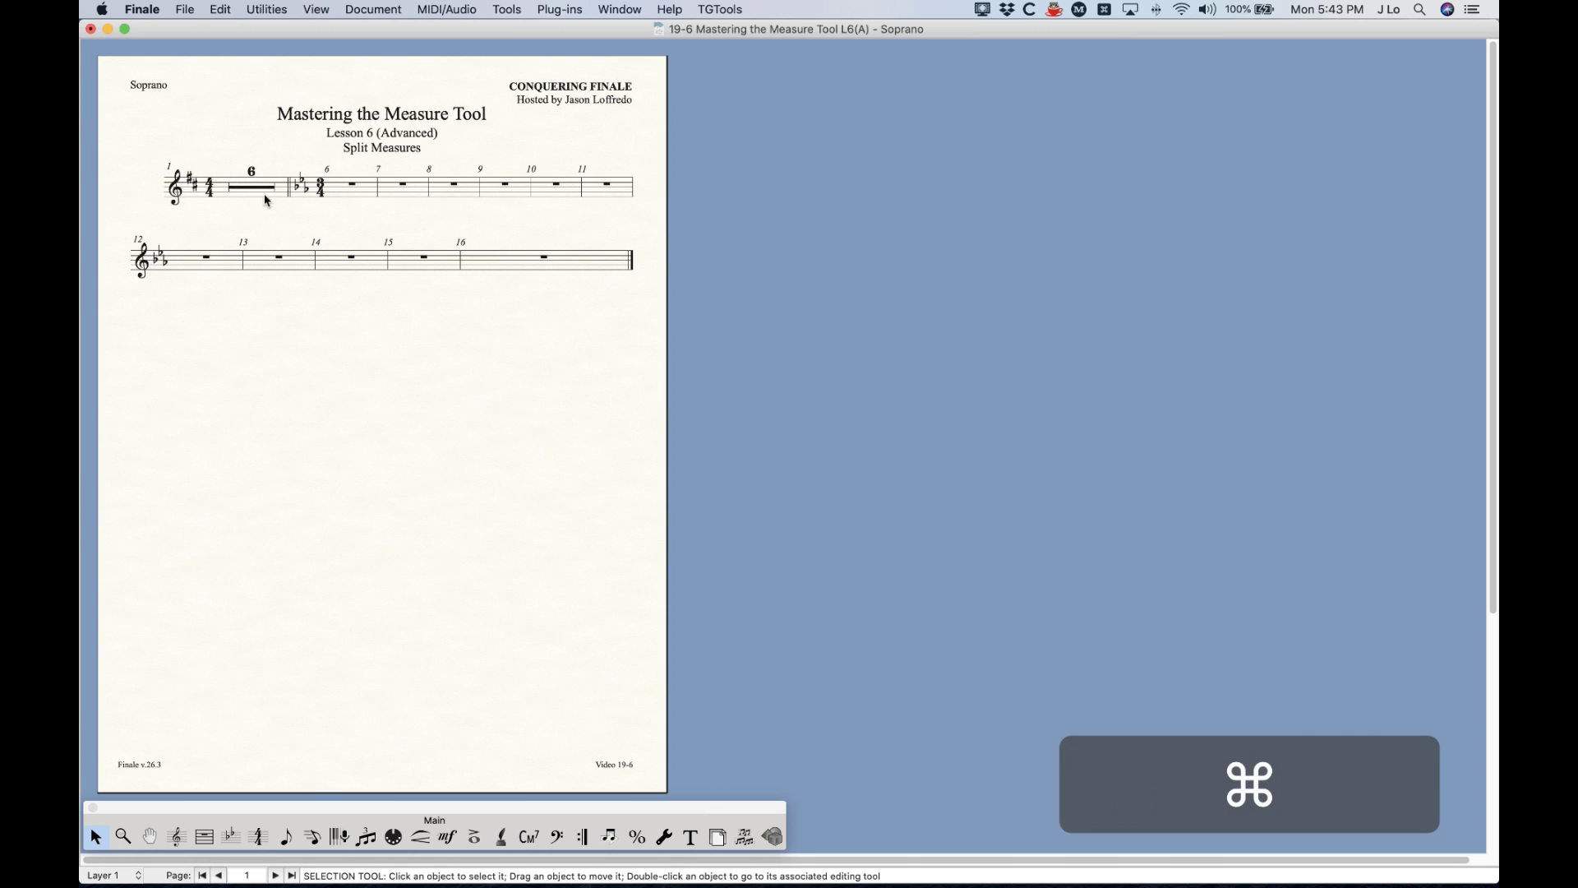
key("super+z")
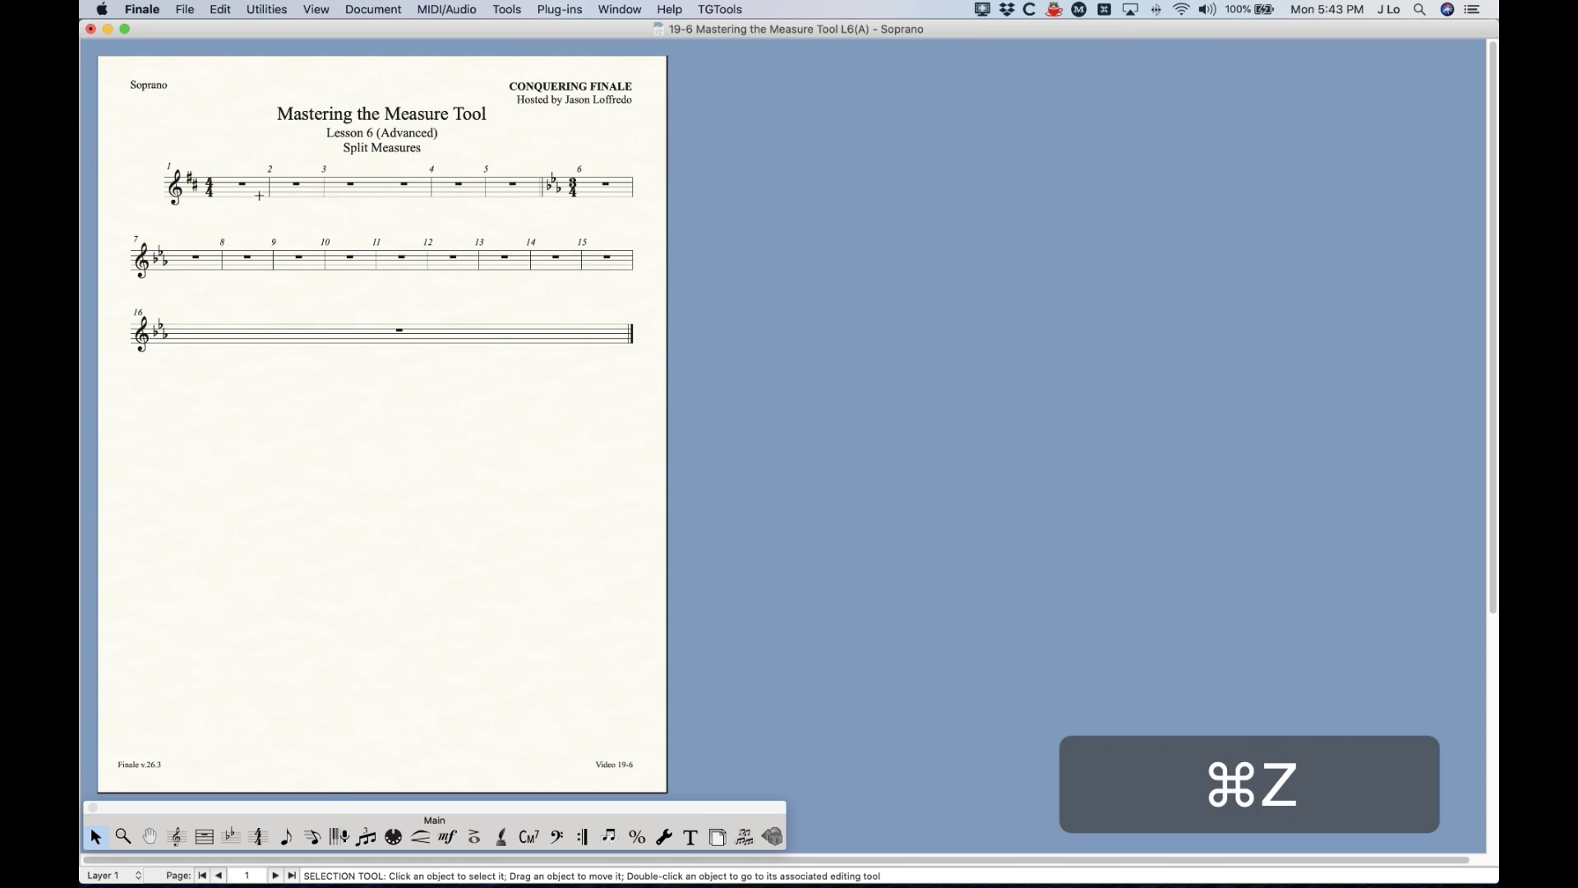
key("super+z")
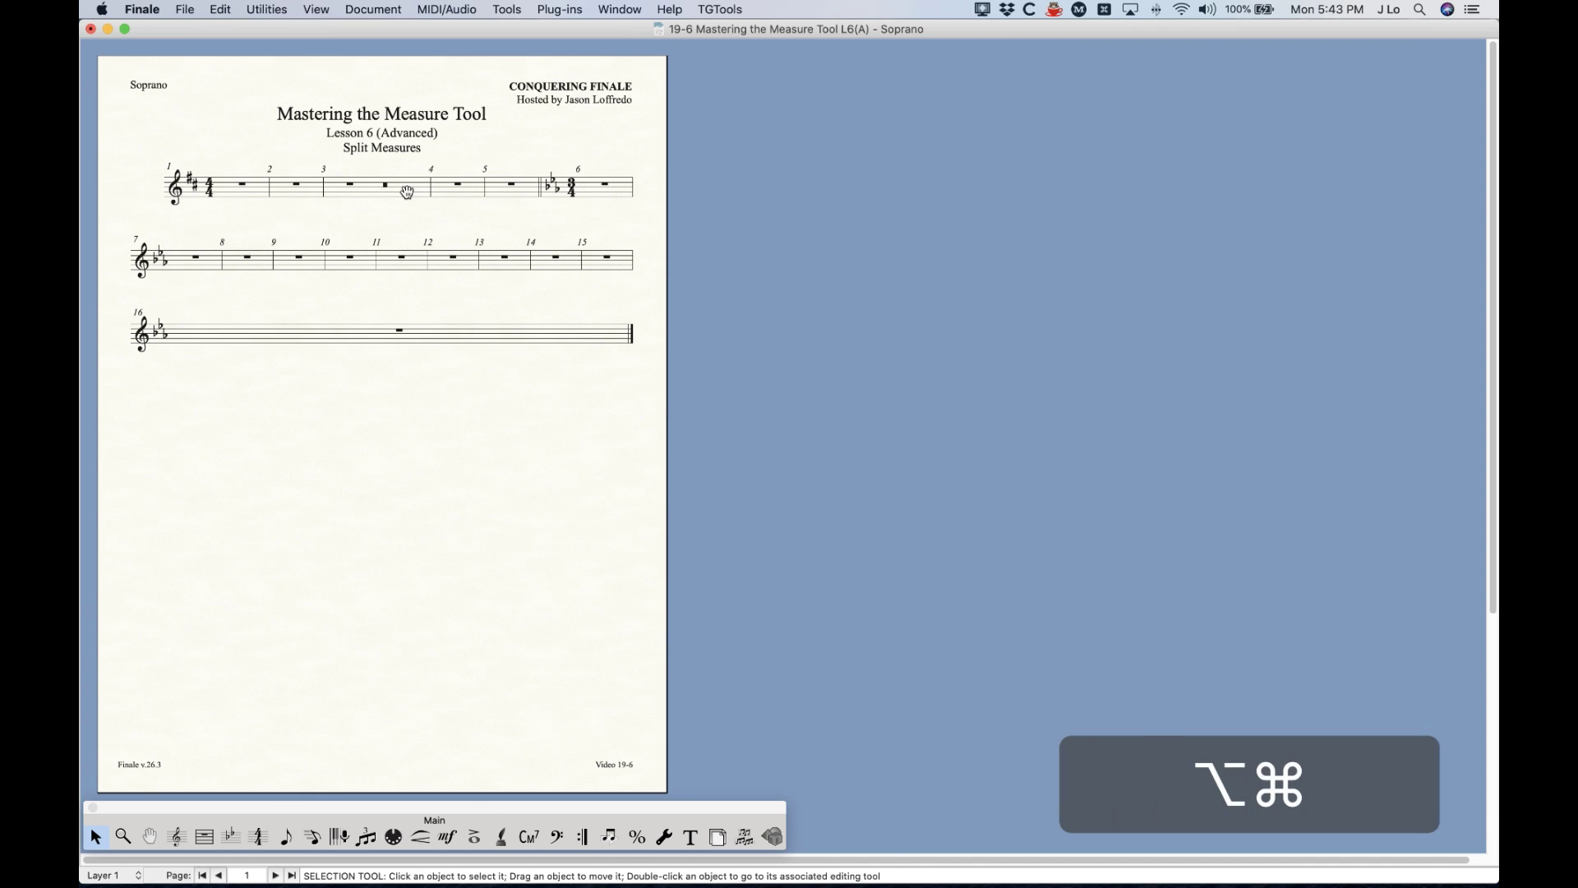
key("alt+super+slash")
Clear measure 3 from the Soprano staff down to the Horn staff
left_click(450, 171)
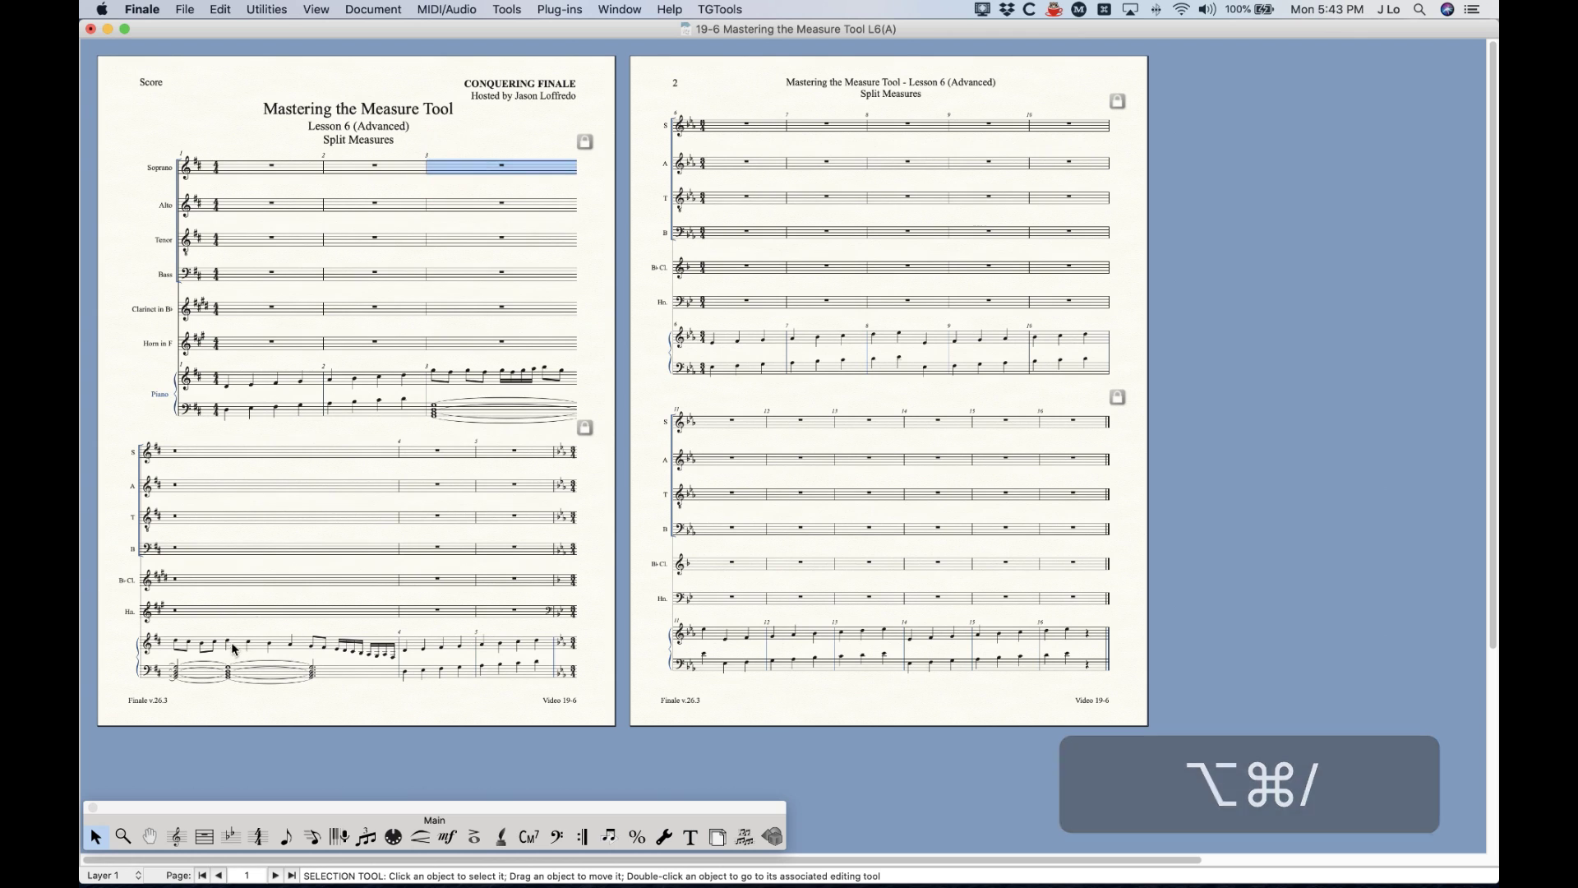
left_click(317, 610, "shift")
key("BackSpace")
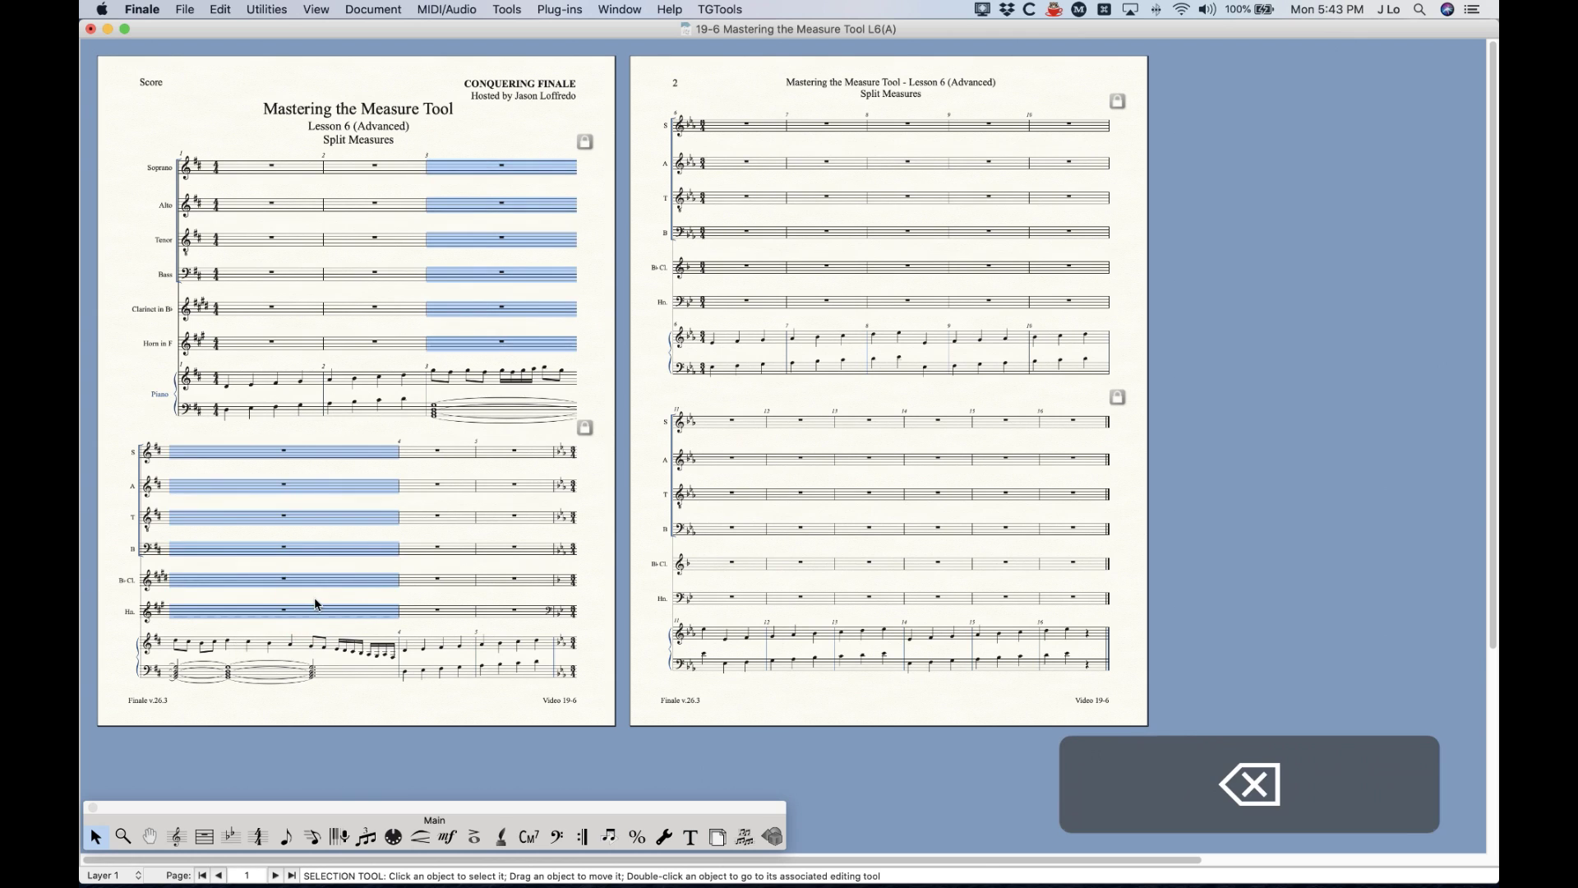
left_click(333, 429)
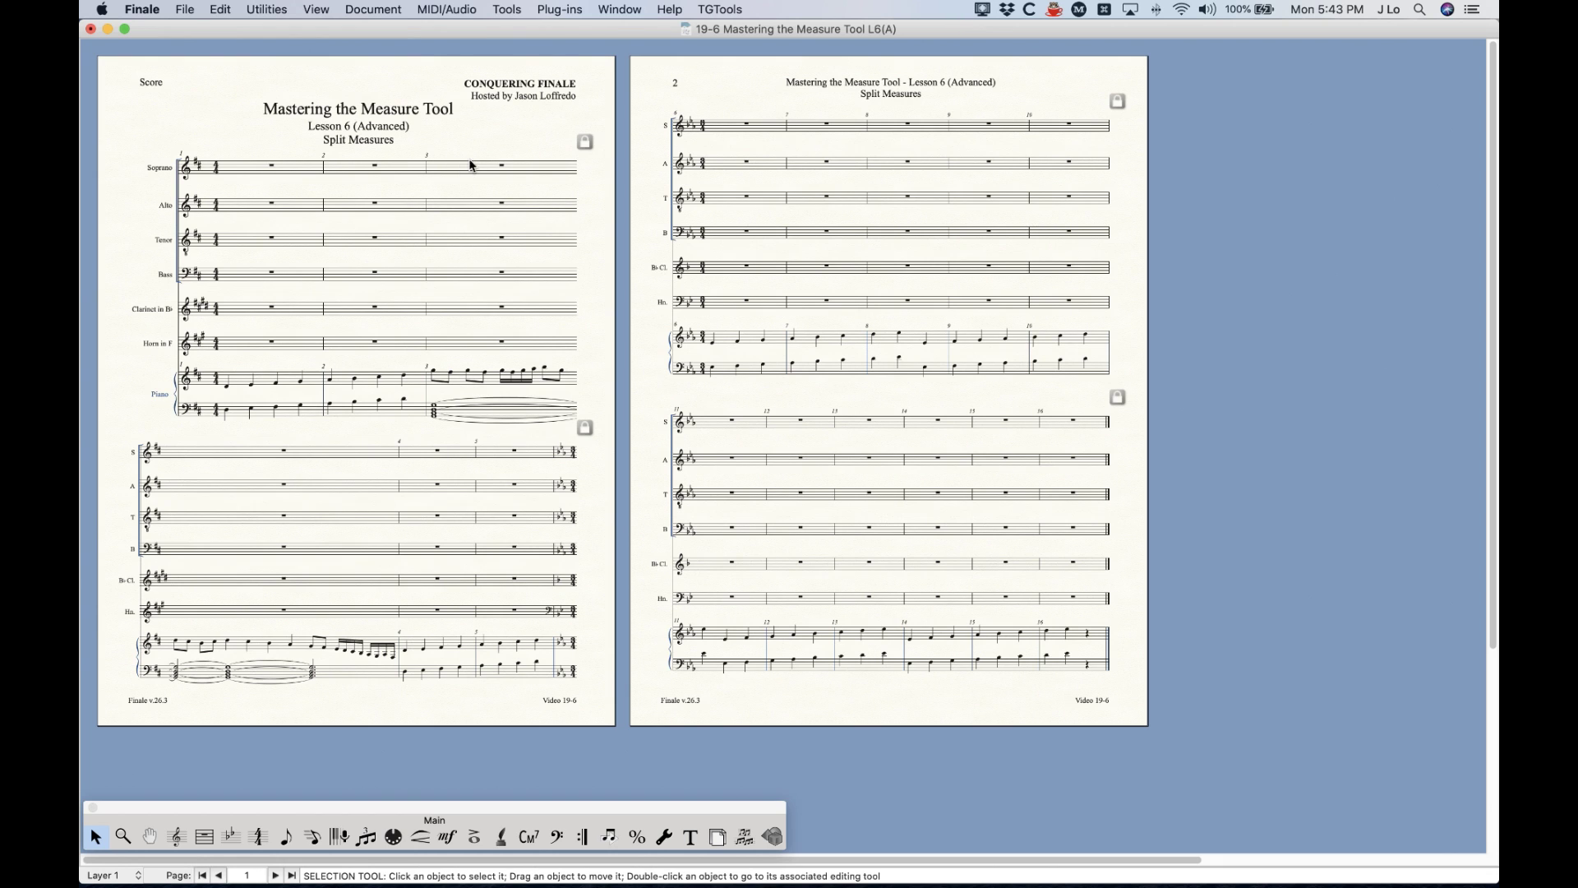
Undo the clear, check the Soprano and Alto parts, and return to the full score
key("alt+super+period")
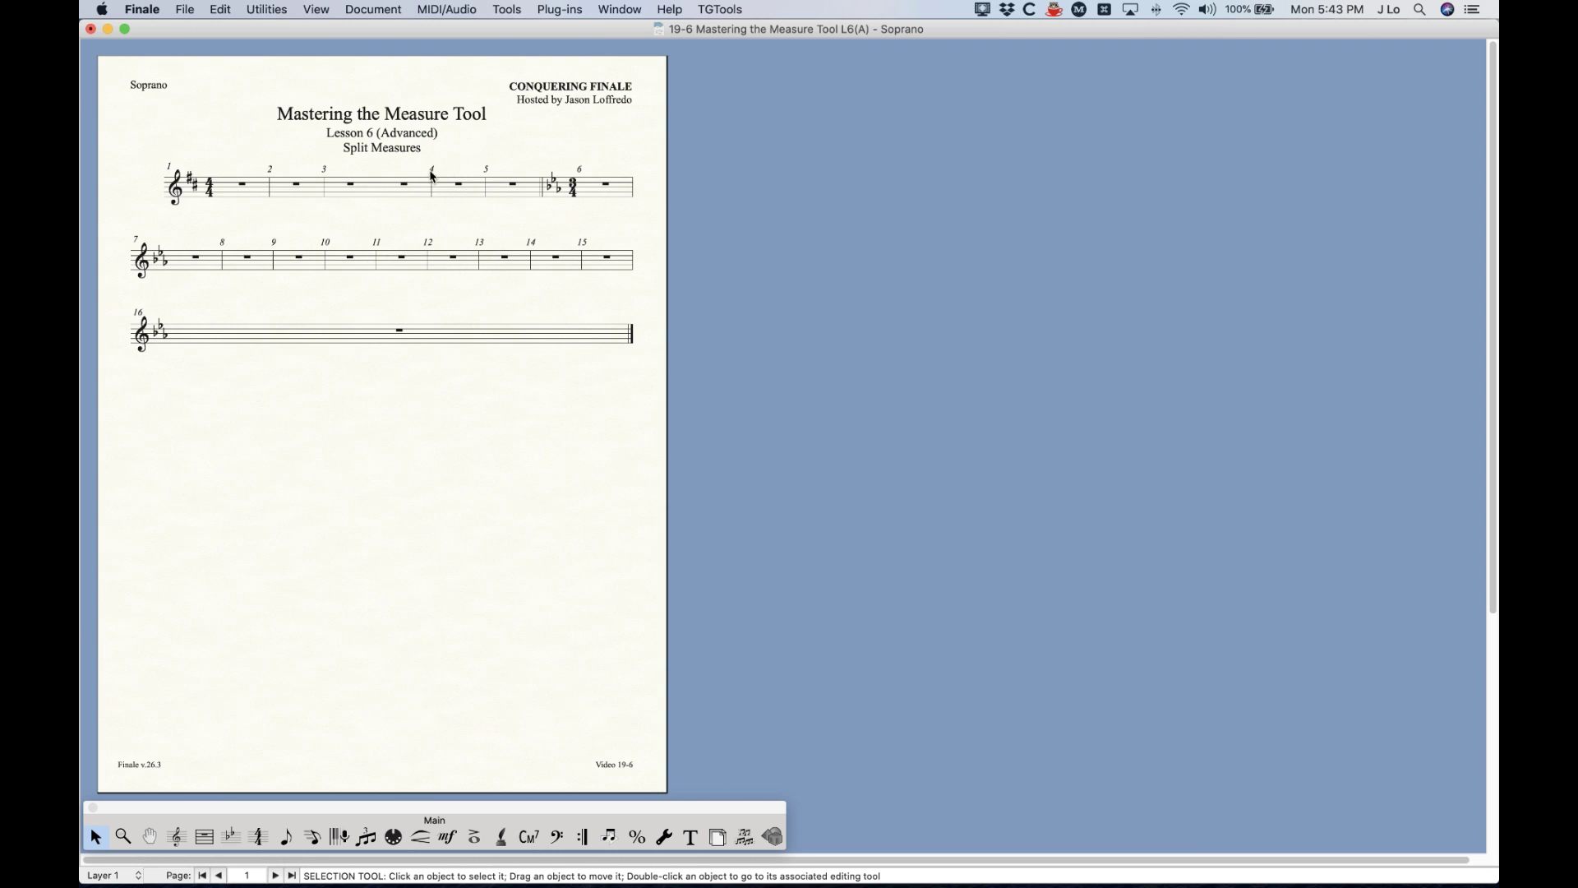
key("super+z")
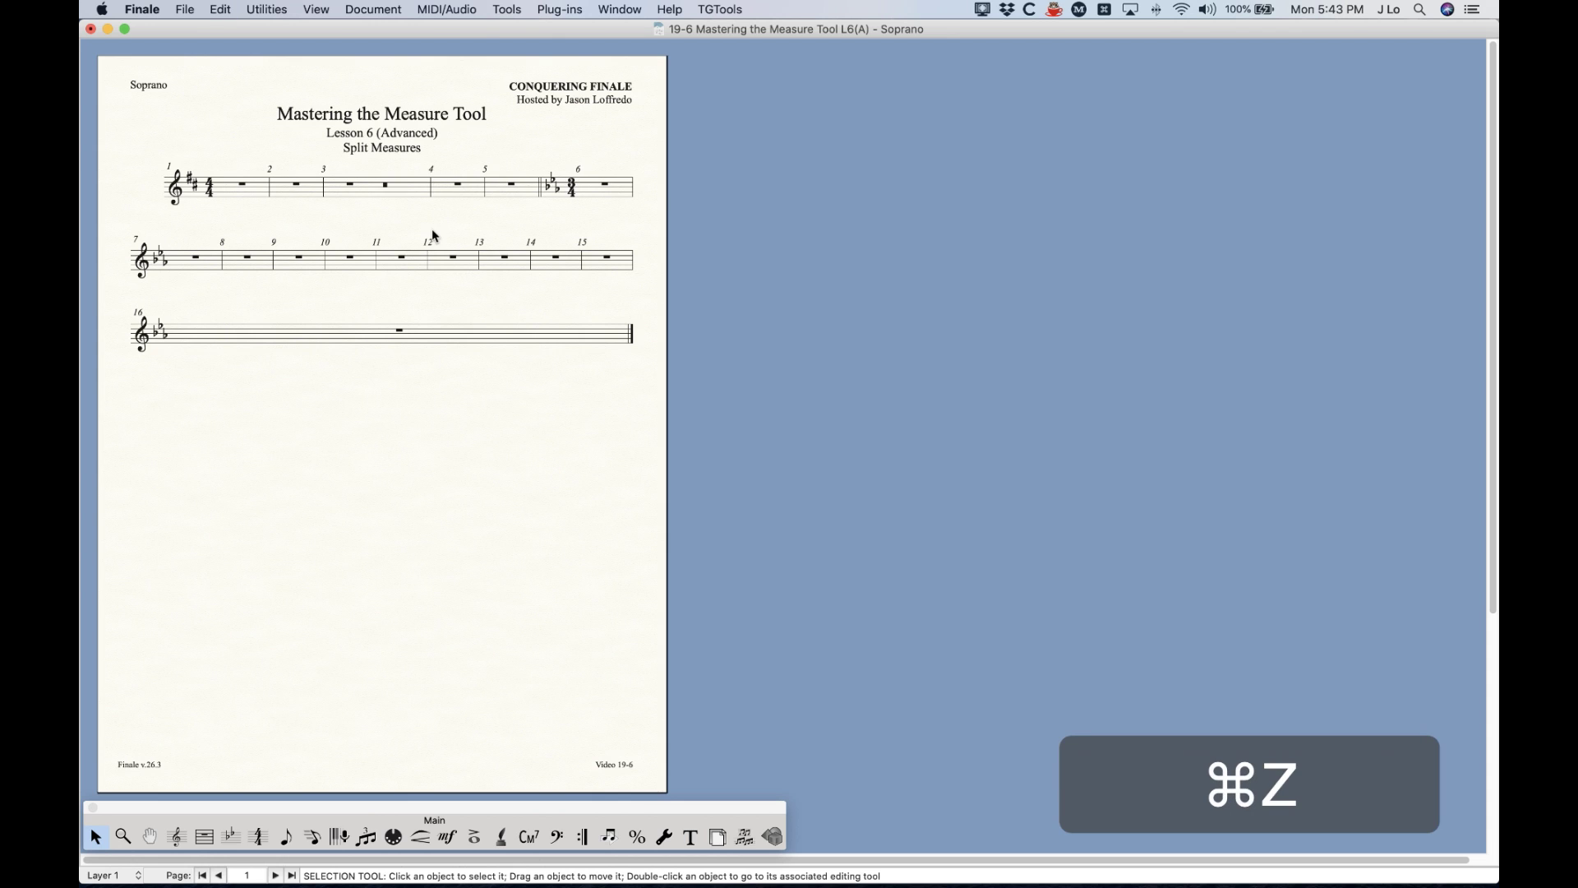
key("alt+super+period")
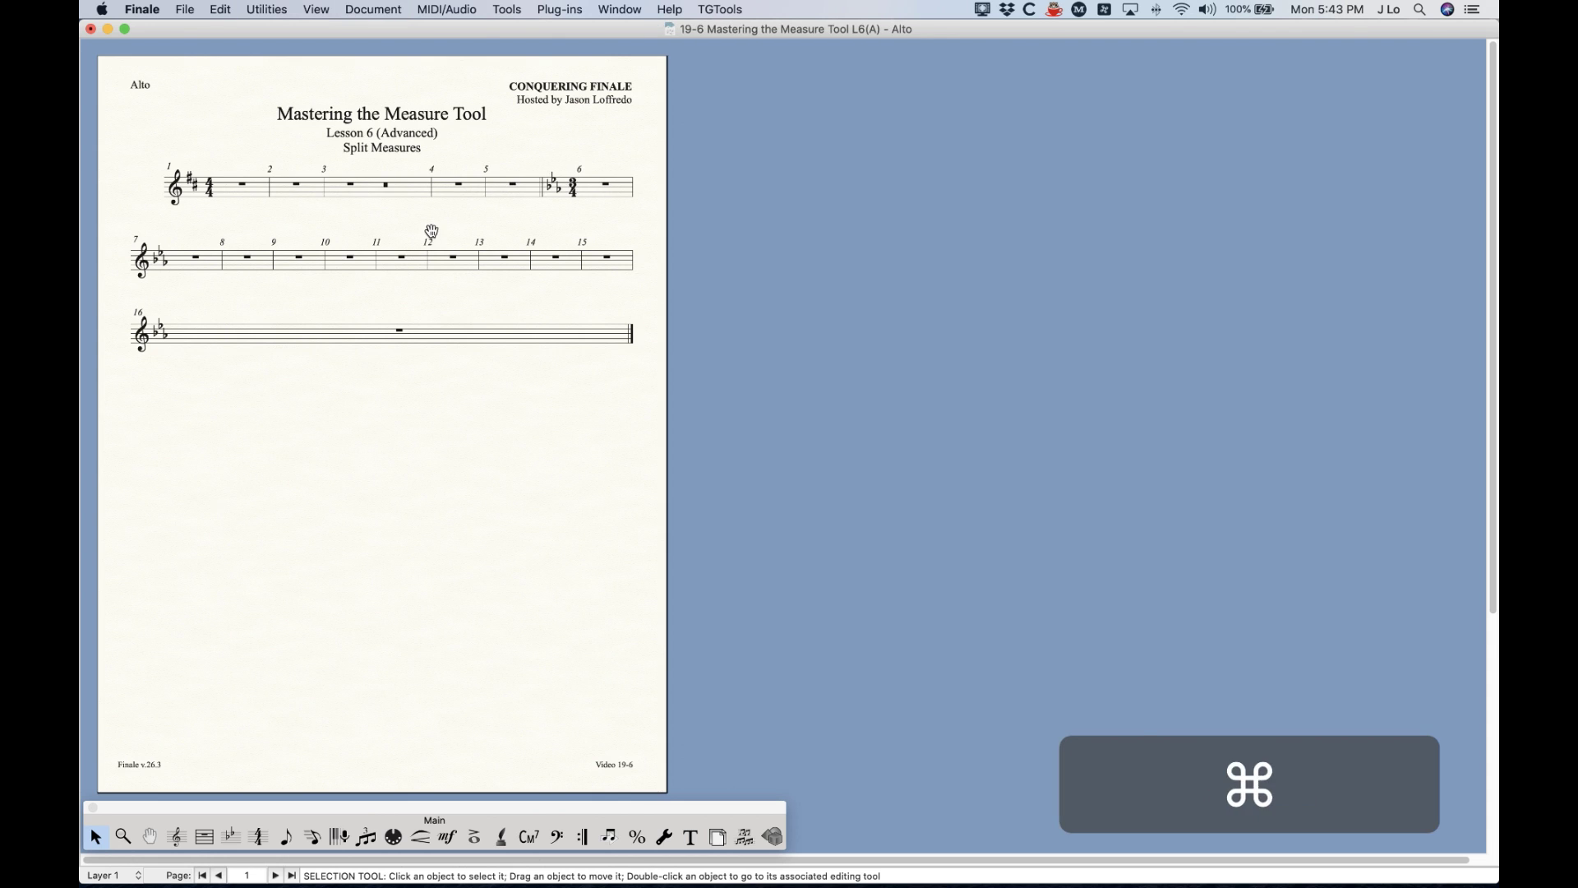
key("alt+super+slash")
left_click(440, 165)
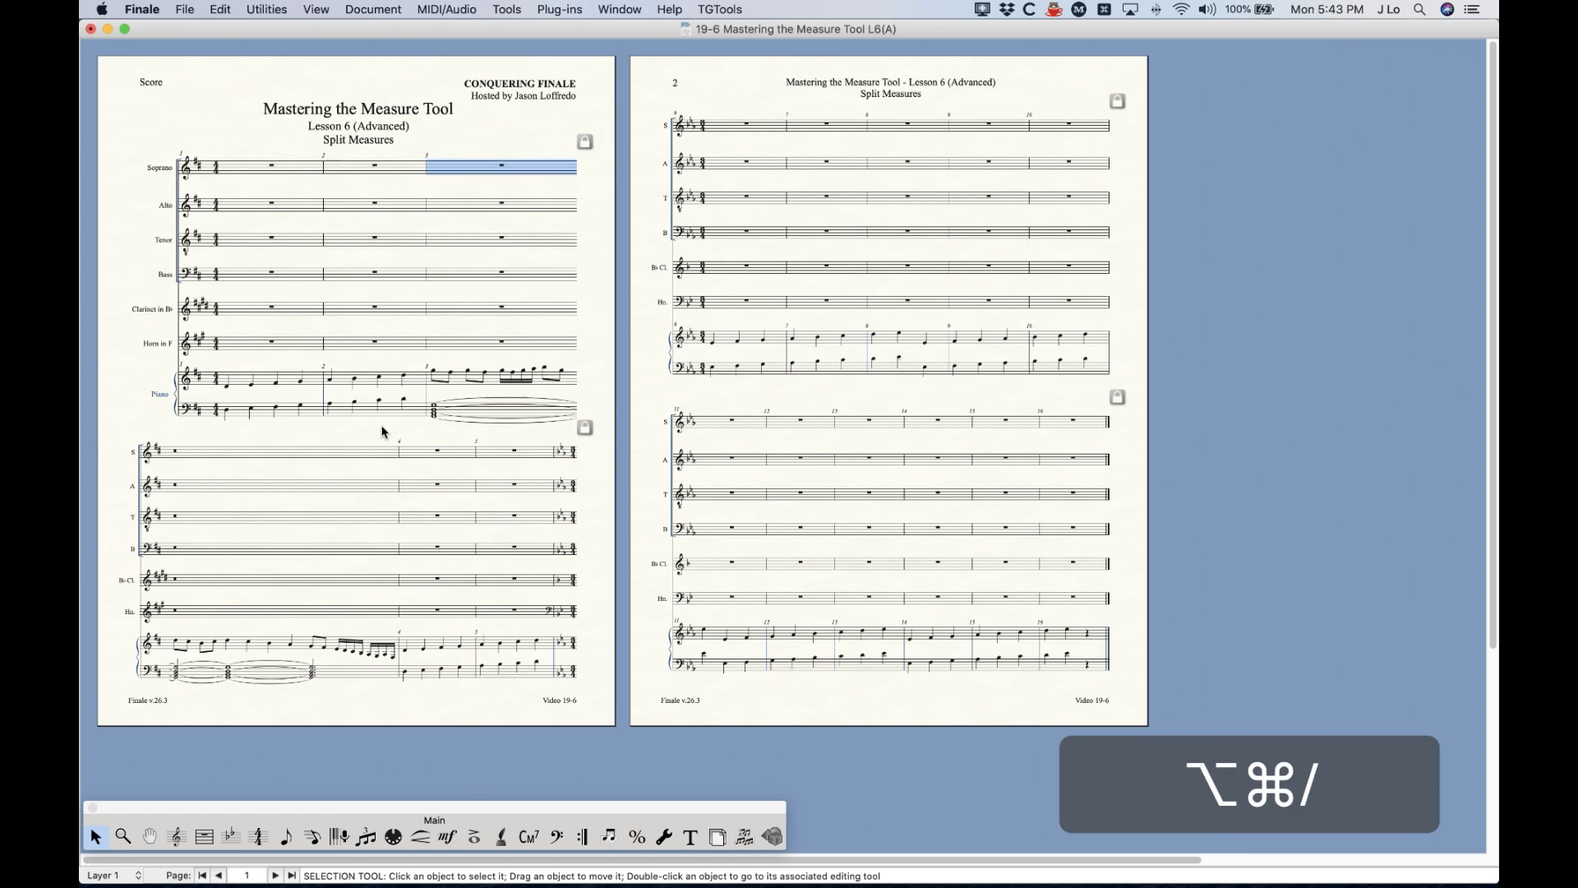
left_click(368, 614, "shift")
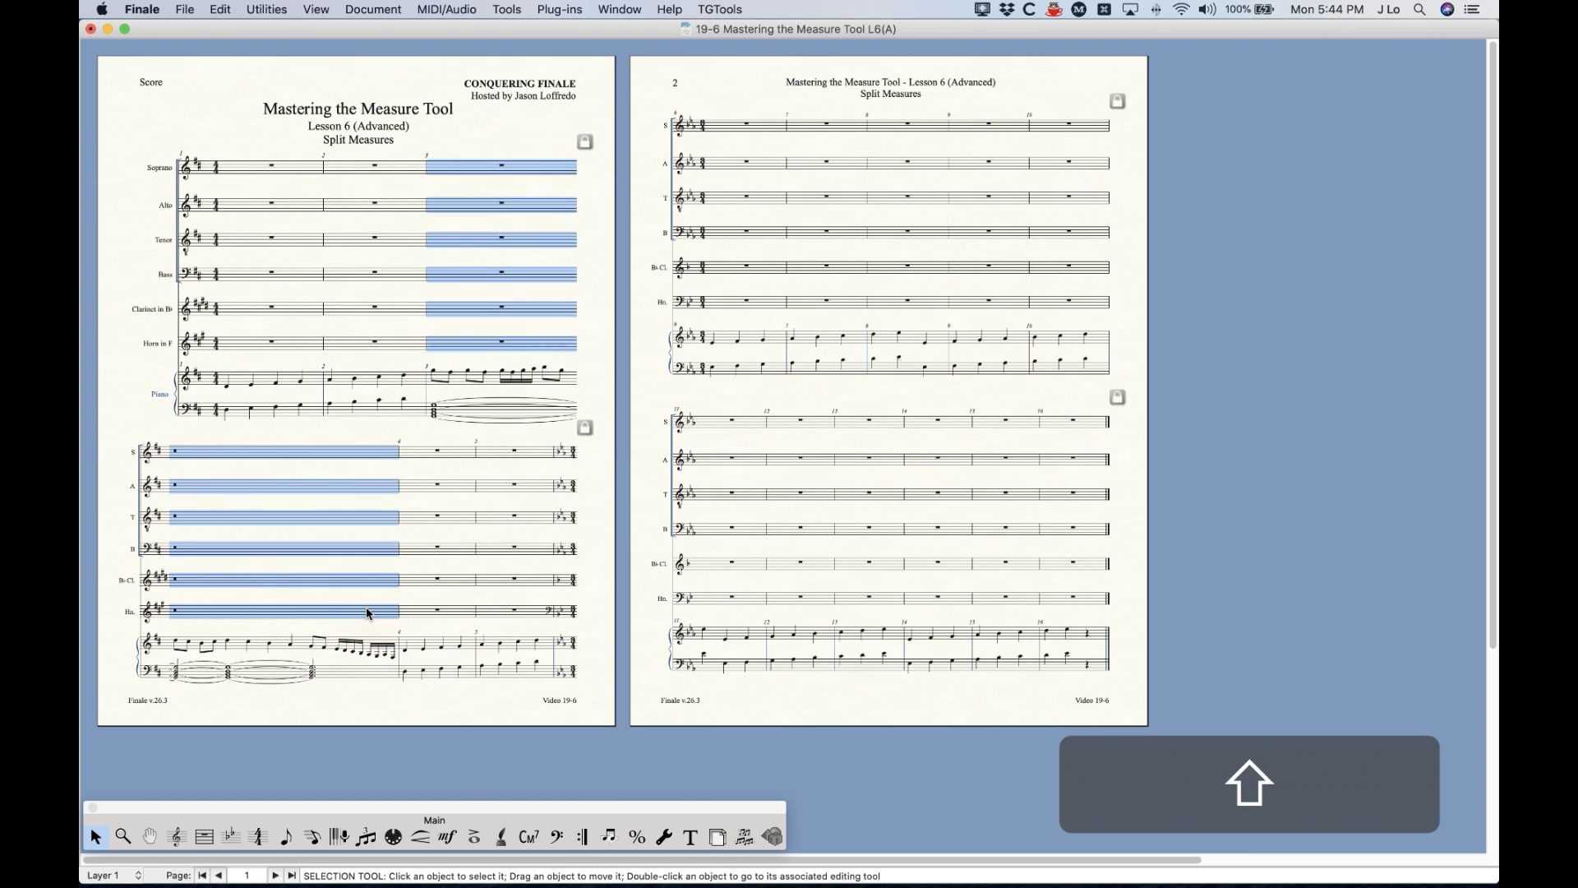
left_click(508, 130)
key("super")
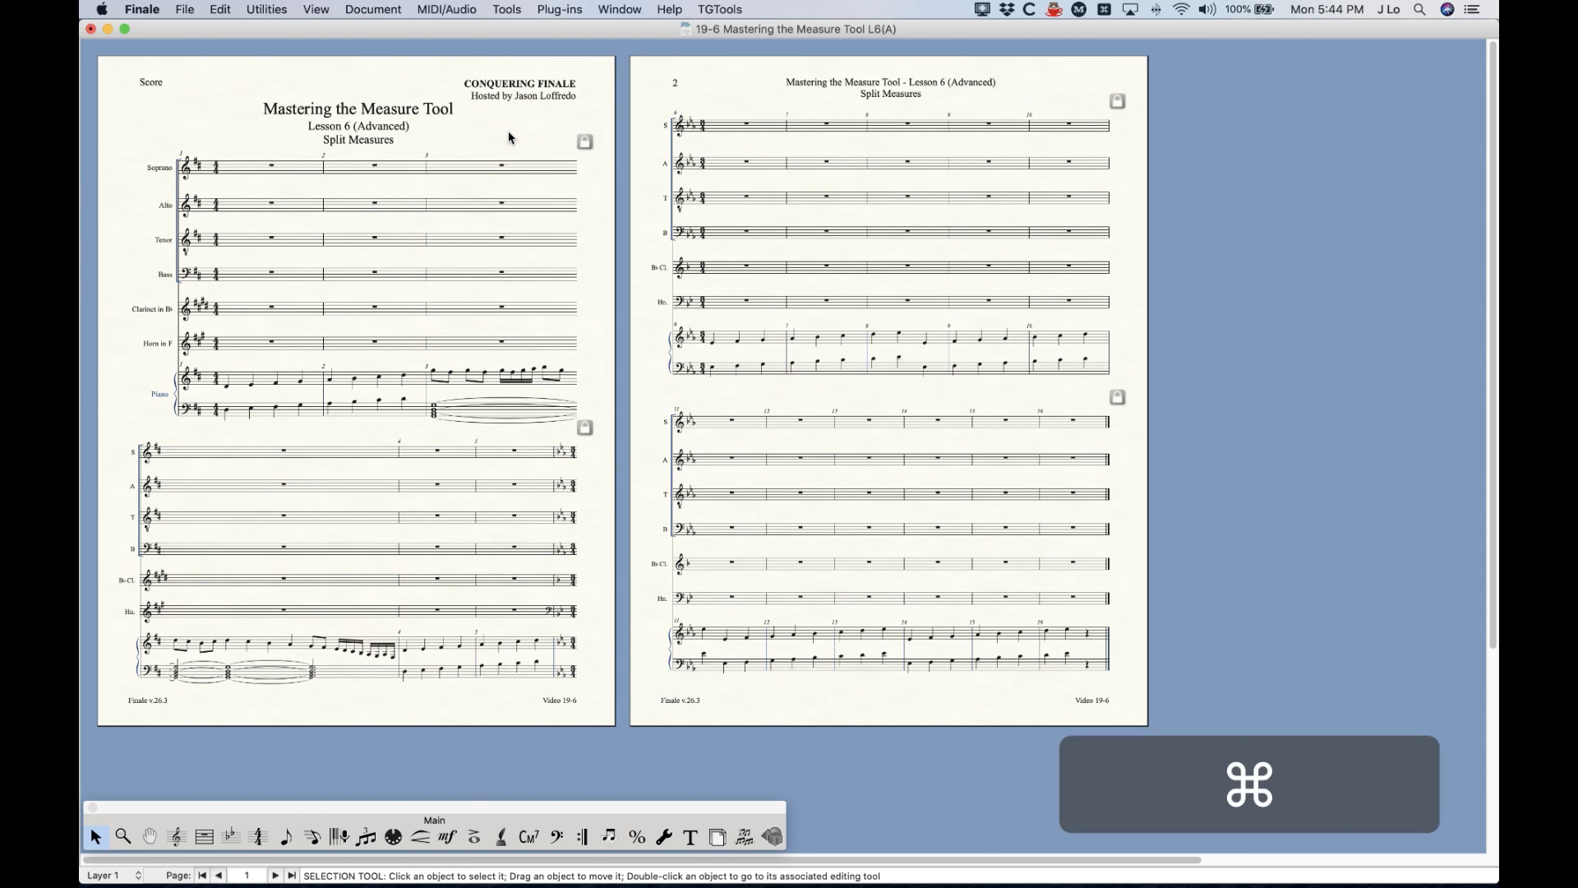
Set measure 3's barline to Invisible with the Measure Tool
key("super+equal")
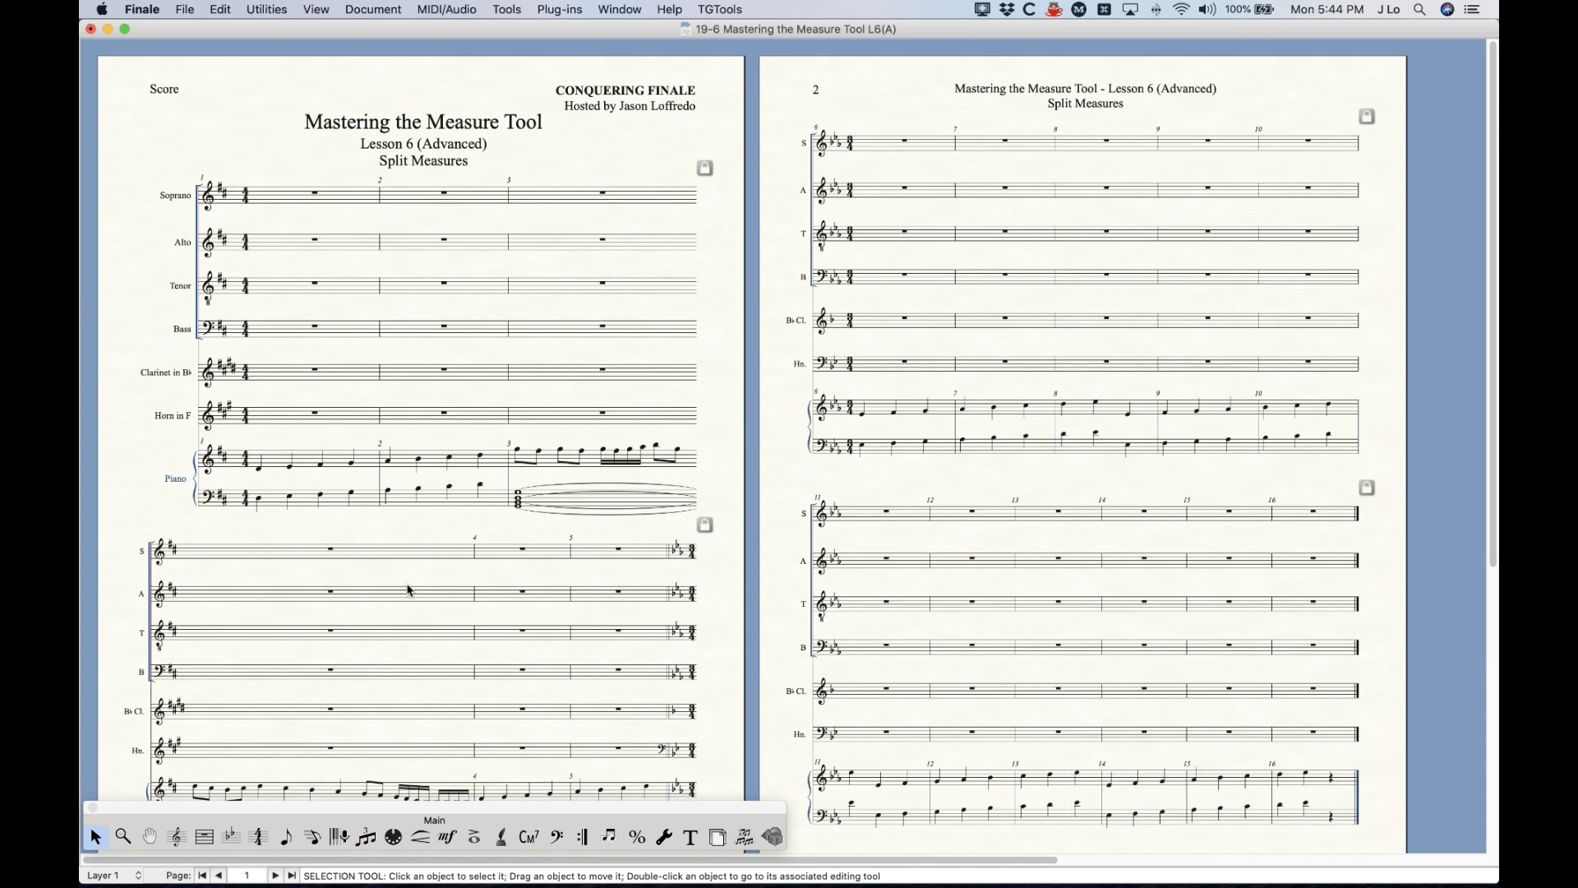
key("super+equal")
scroll(402, 600, "down", 2)
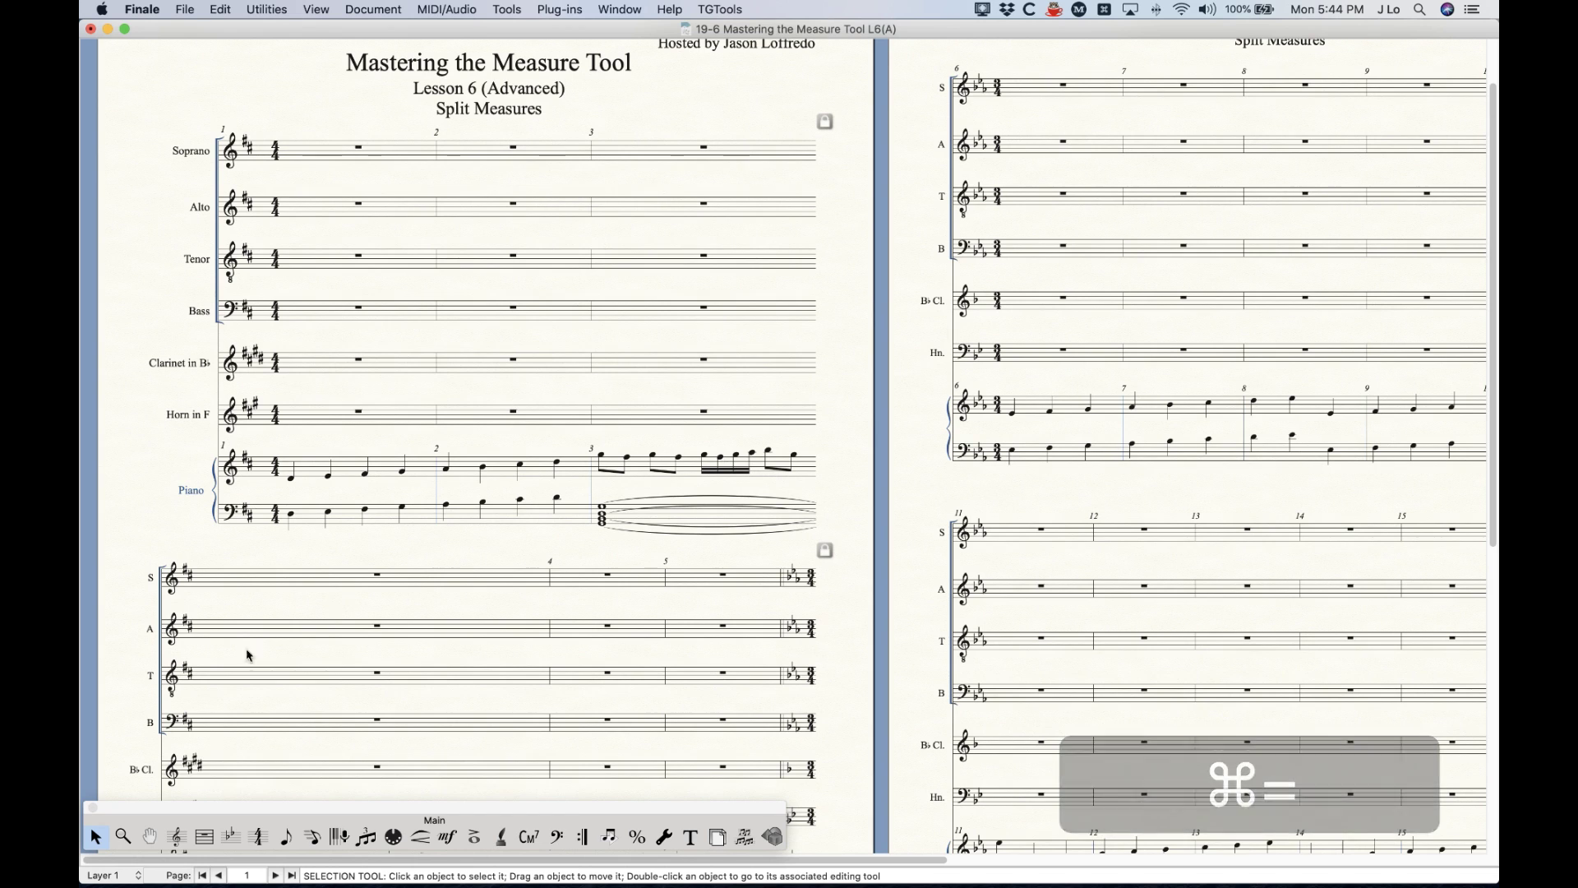
left_click(342, 590)
left_click(686, 145)
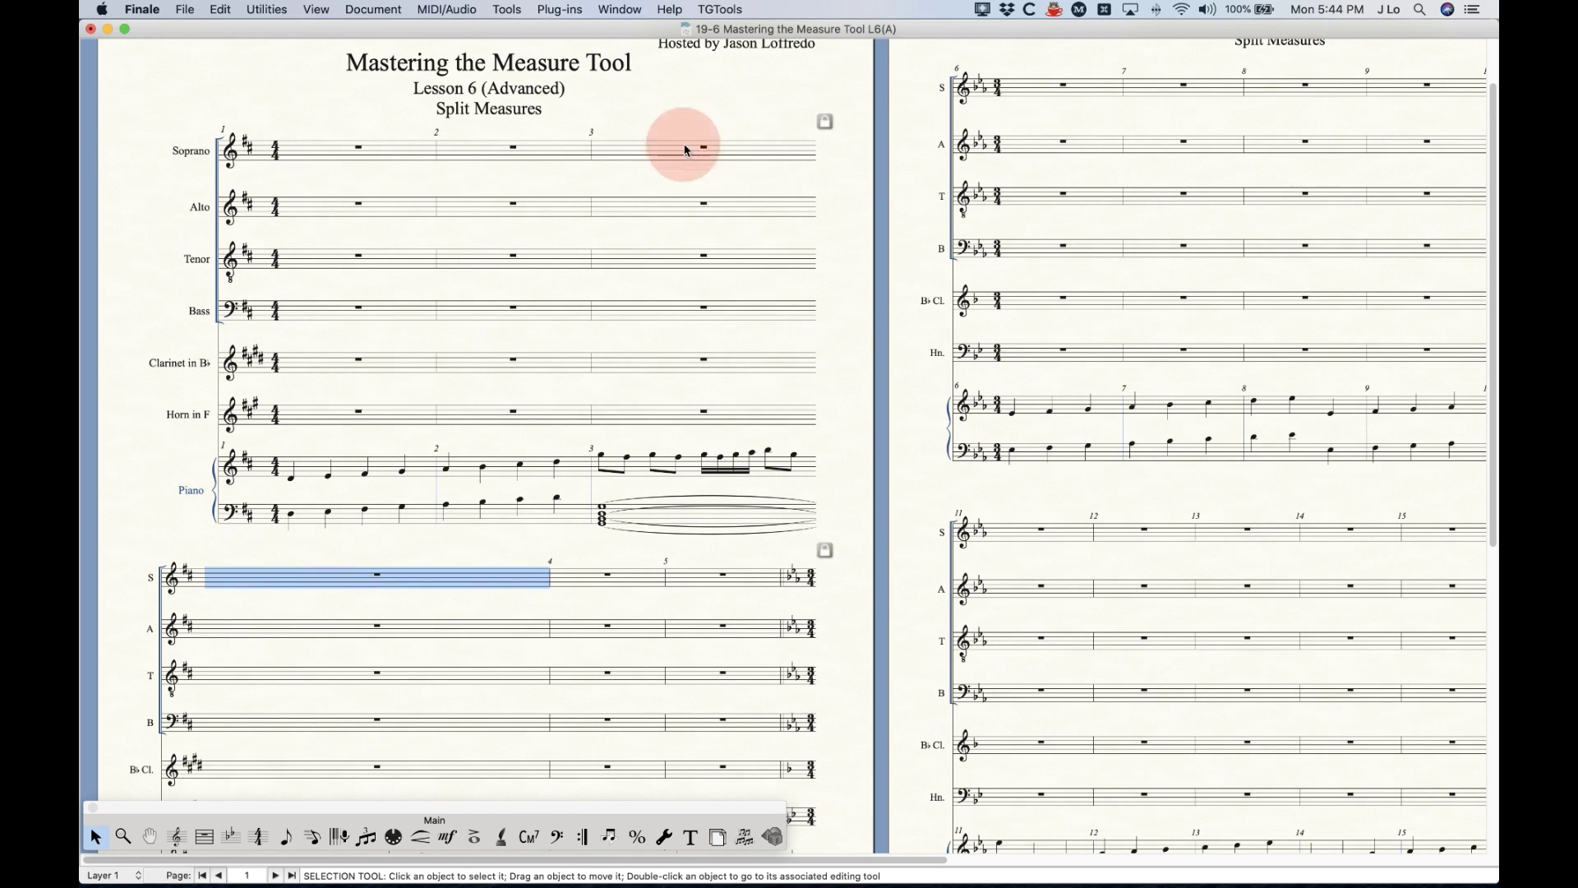
left_click(204, 836)
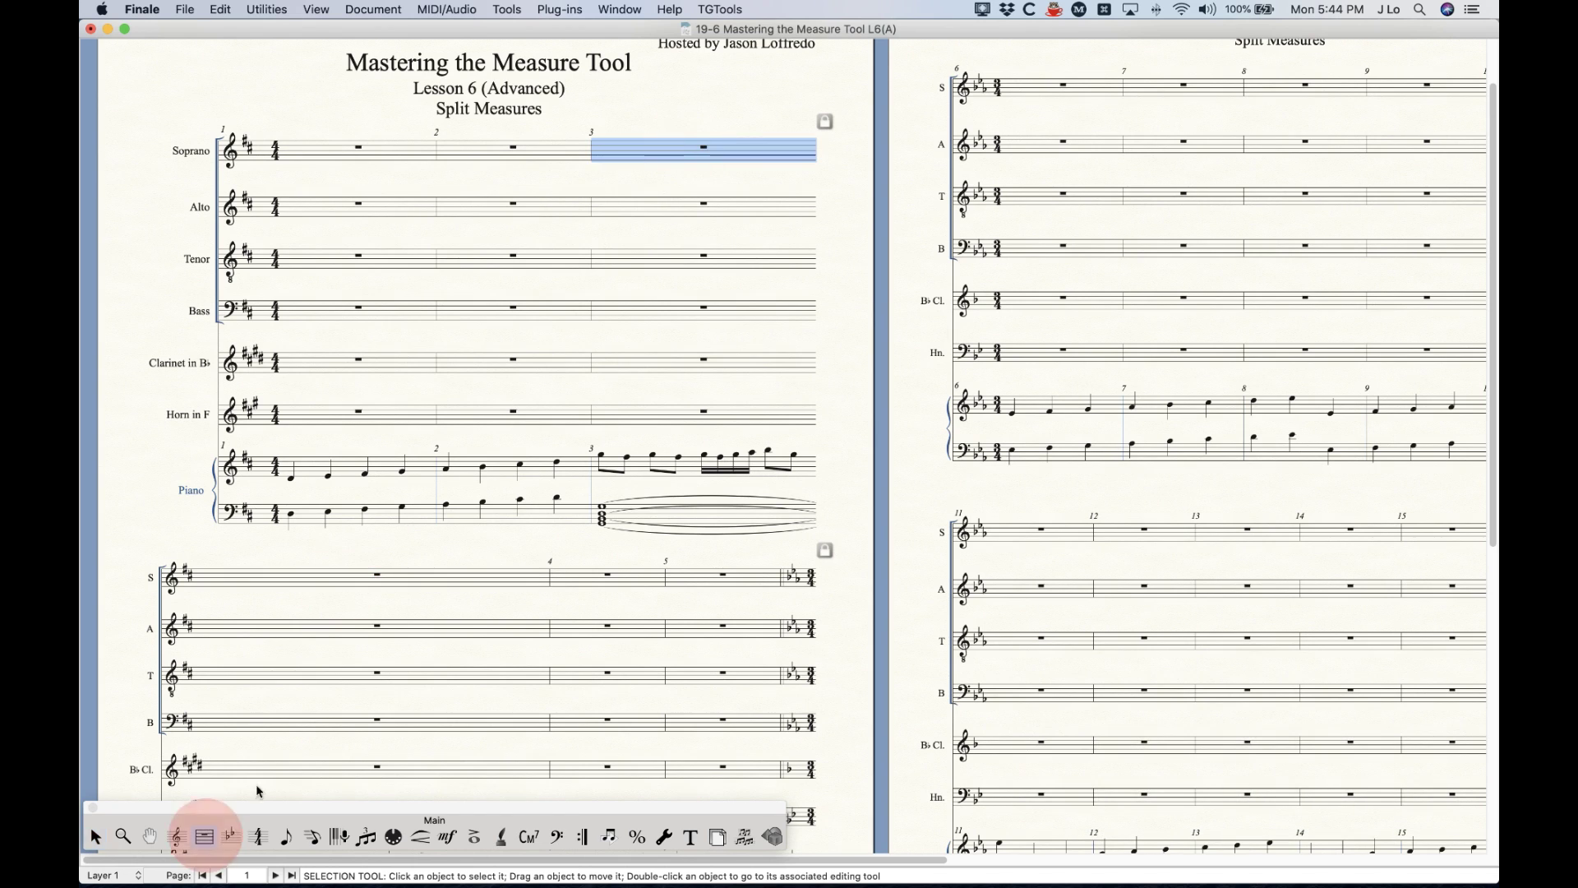
left_click(702, 128)
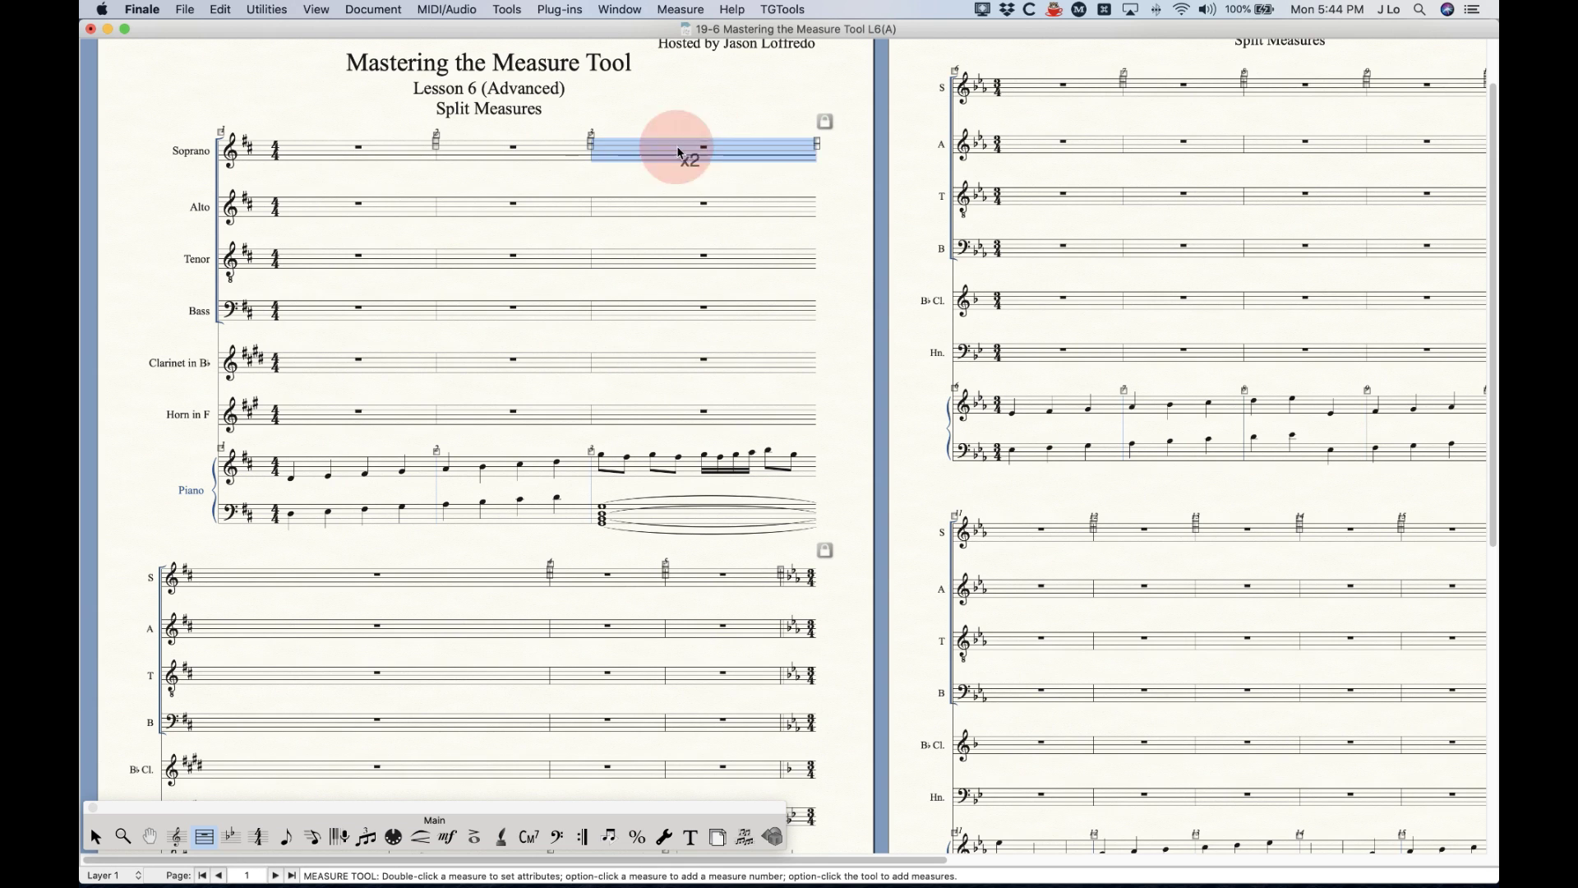
double_click(687, 147)
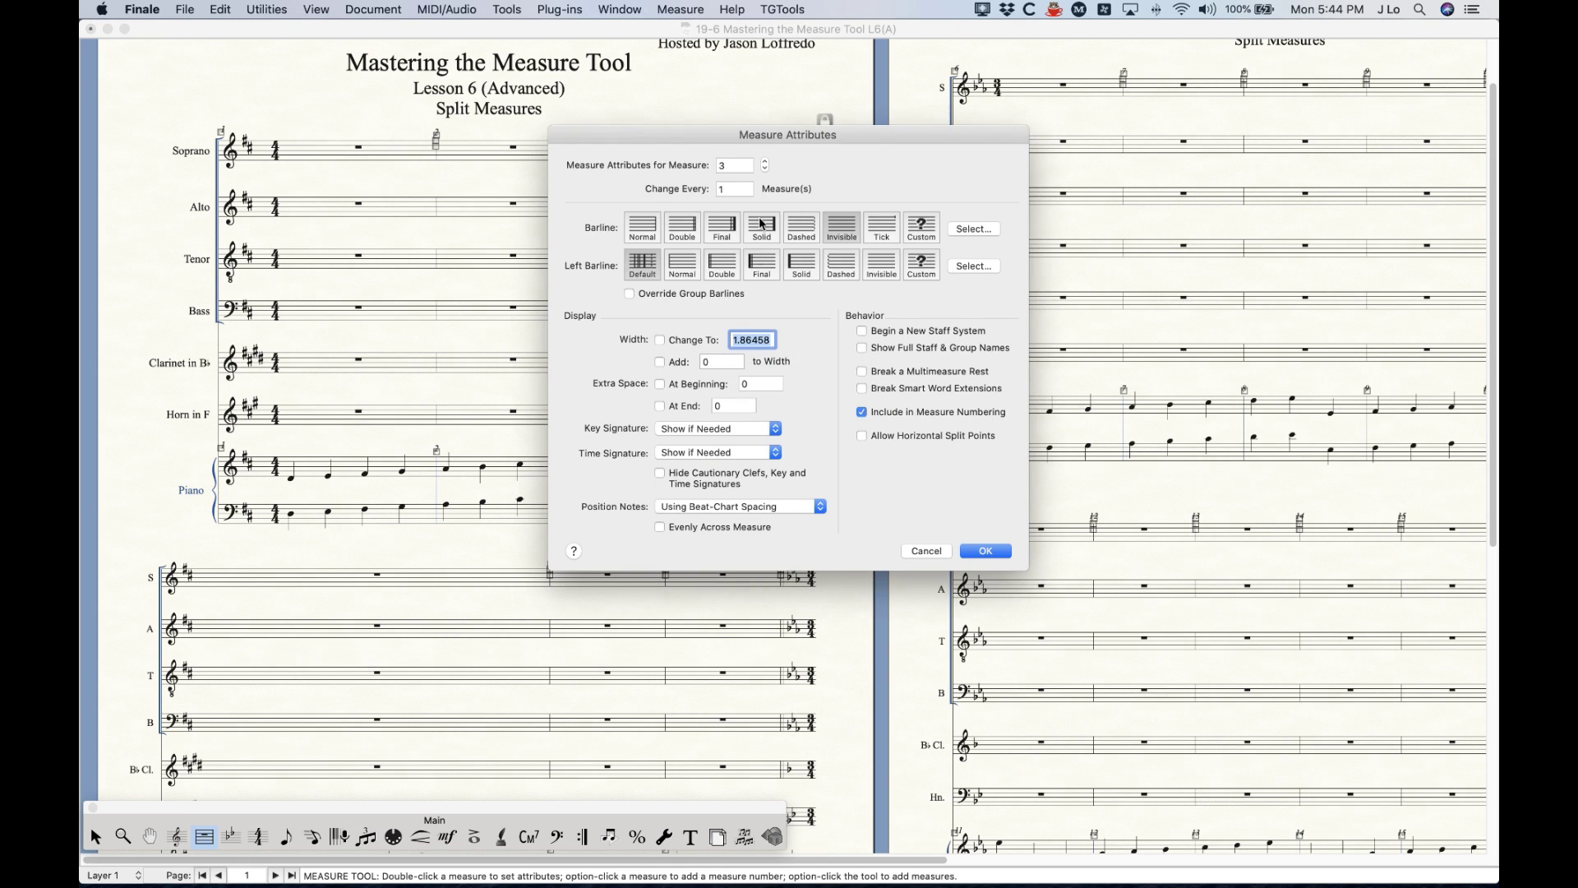
left_click(846, 236)
key("Return")
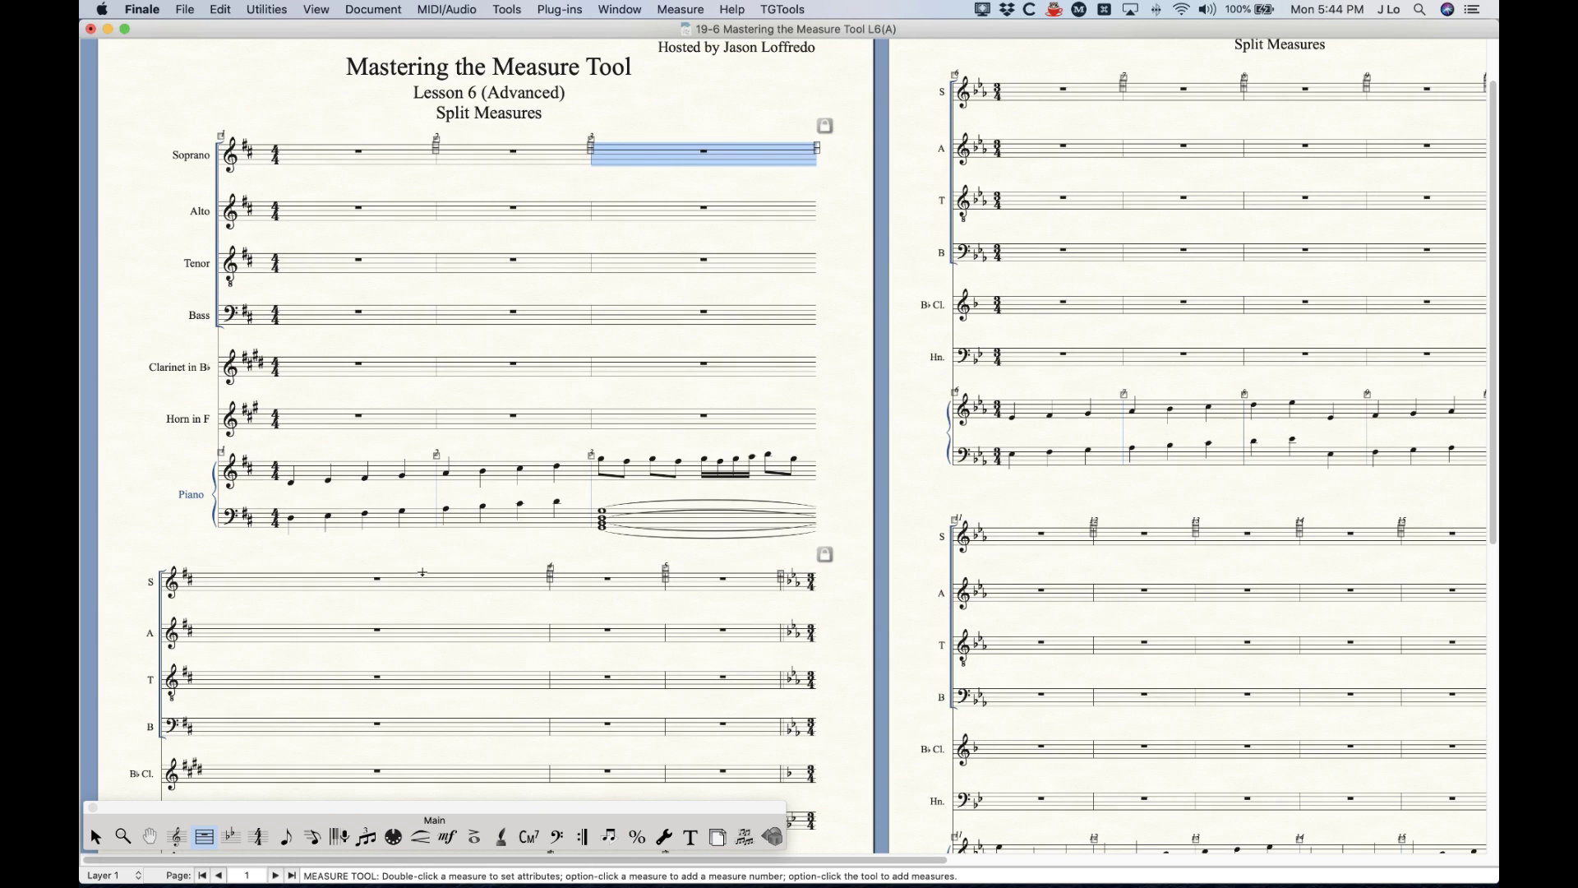
Check measure 4's Measure Attributes and cancel without changing anything
double_click(423, 576)
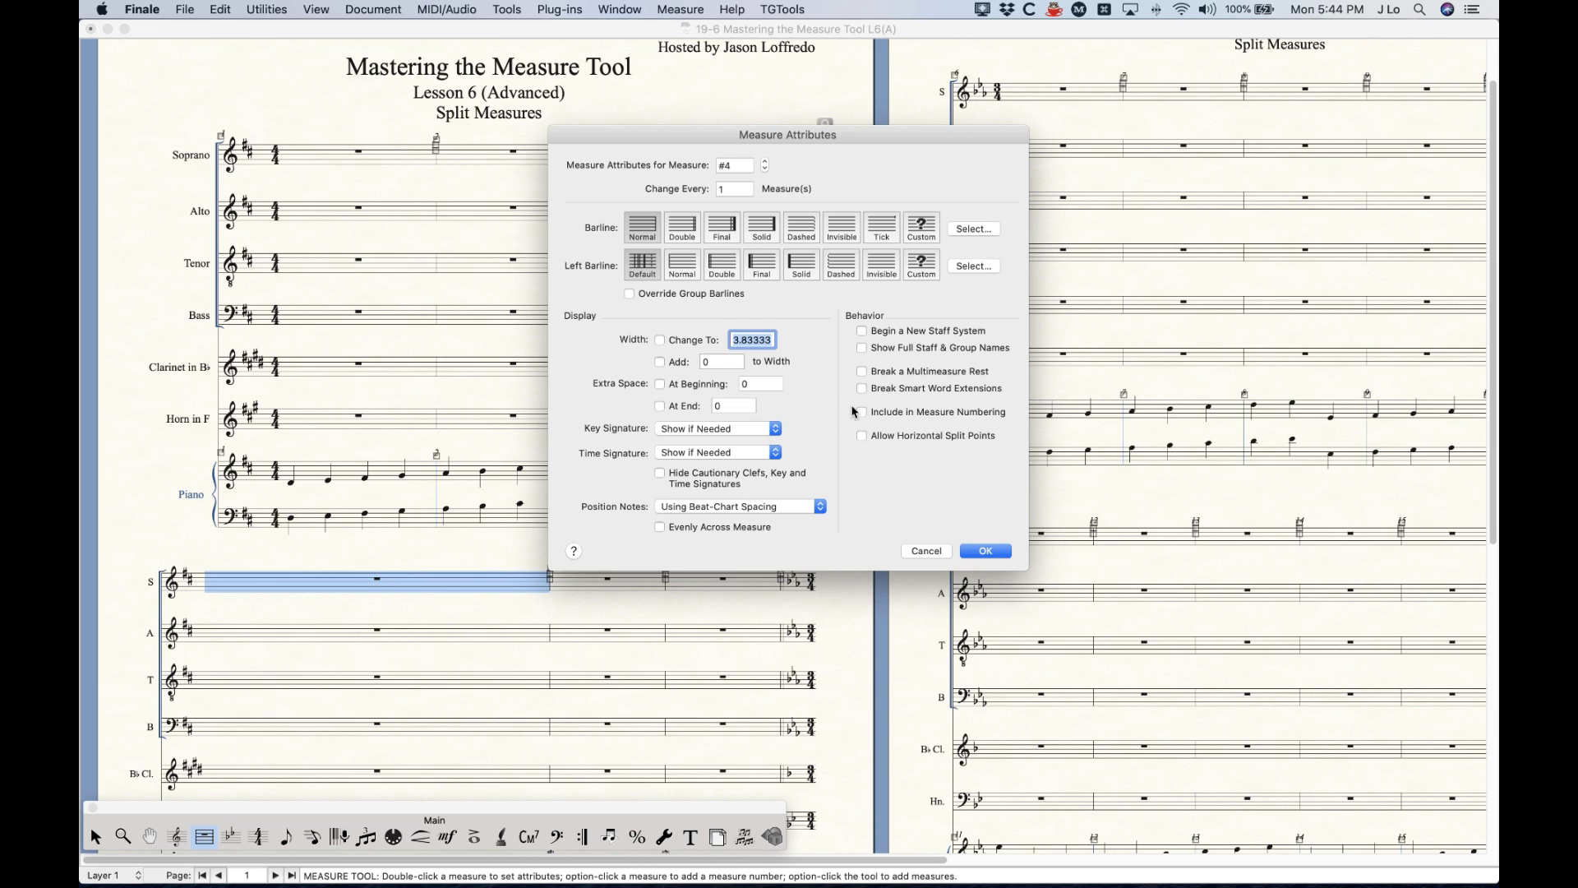
left_click_drag(759, 136, 1050, 210)
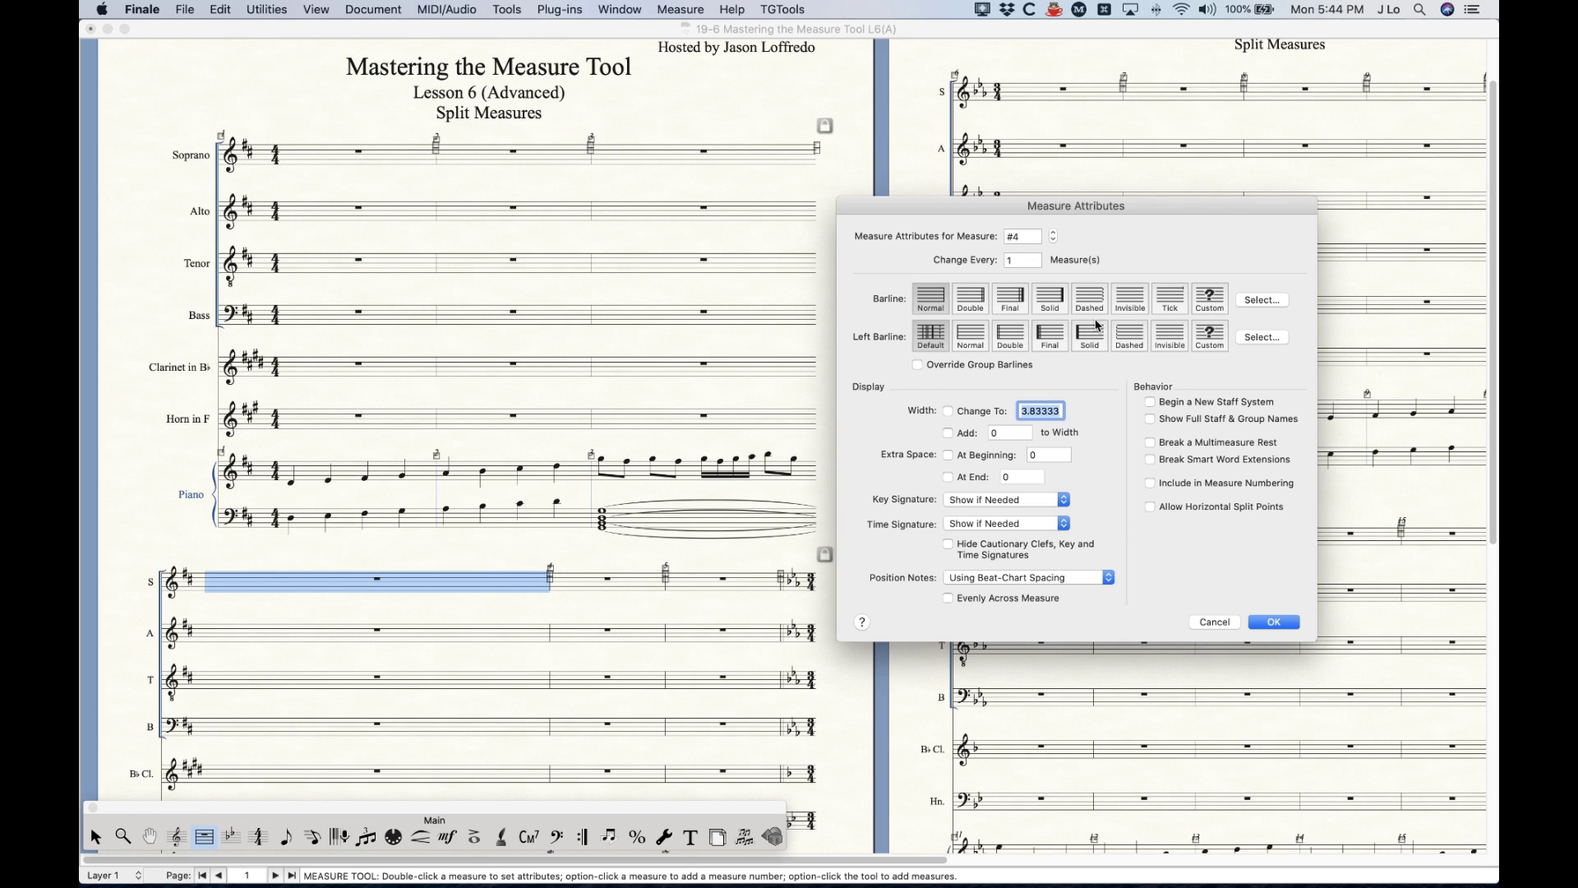
left_click(1214, 623)
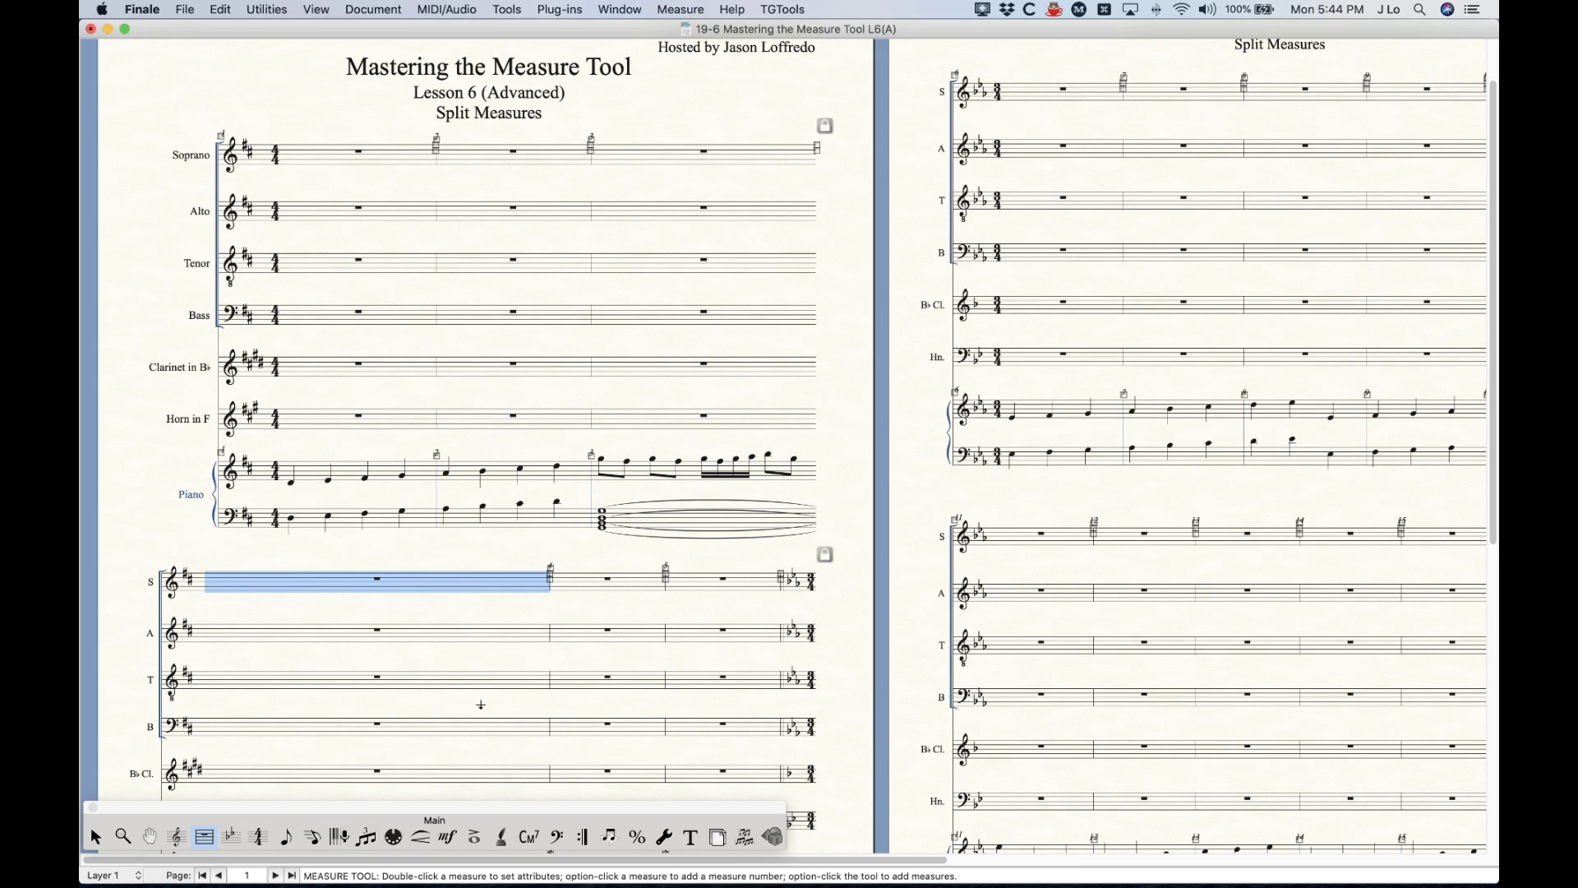
left_click(259, 836)
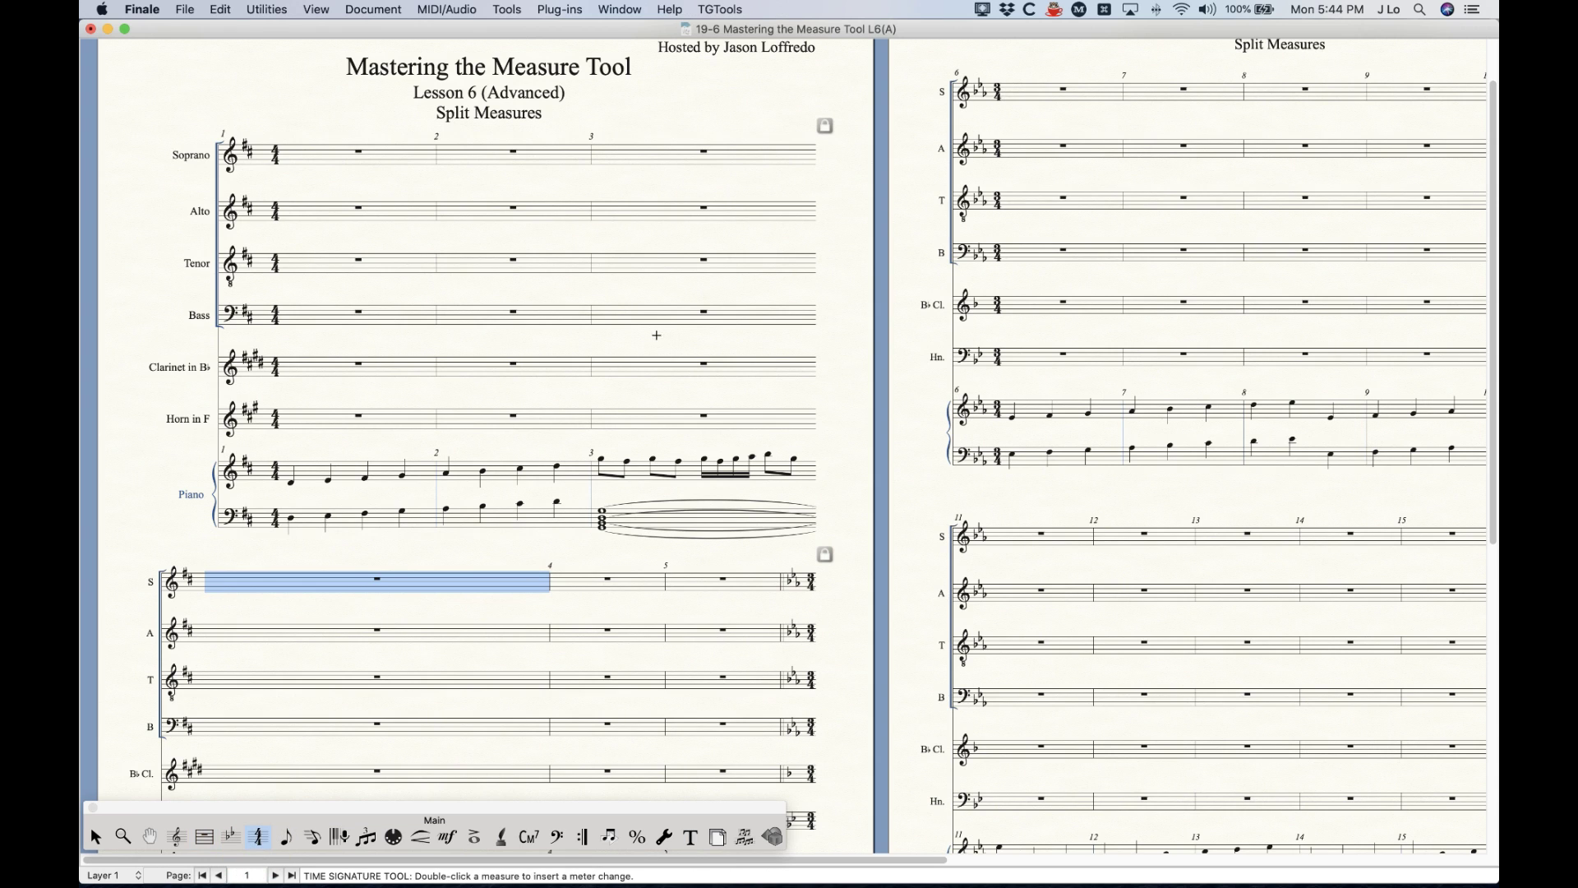
left_click(640, 294)
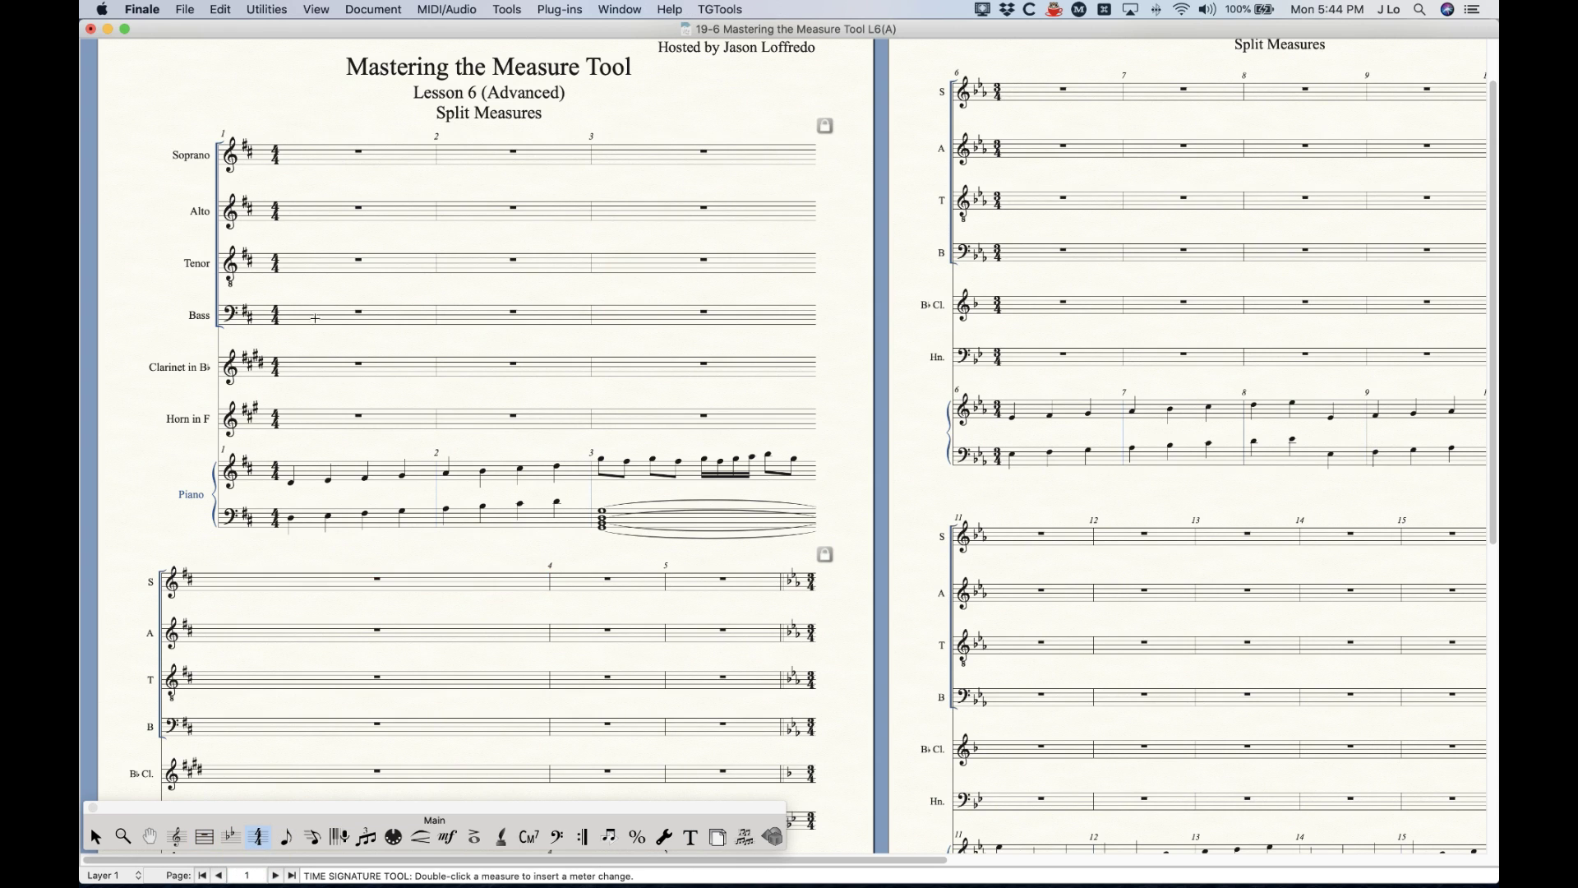
double_click(618, 319)
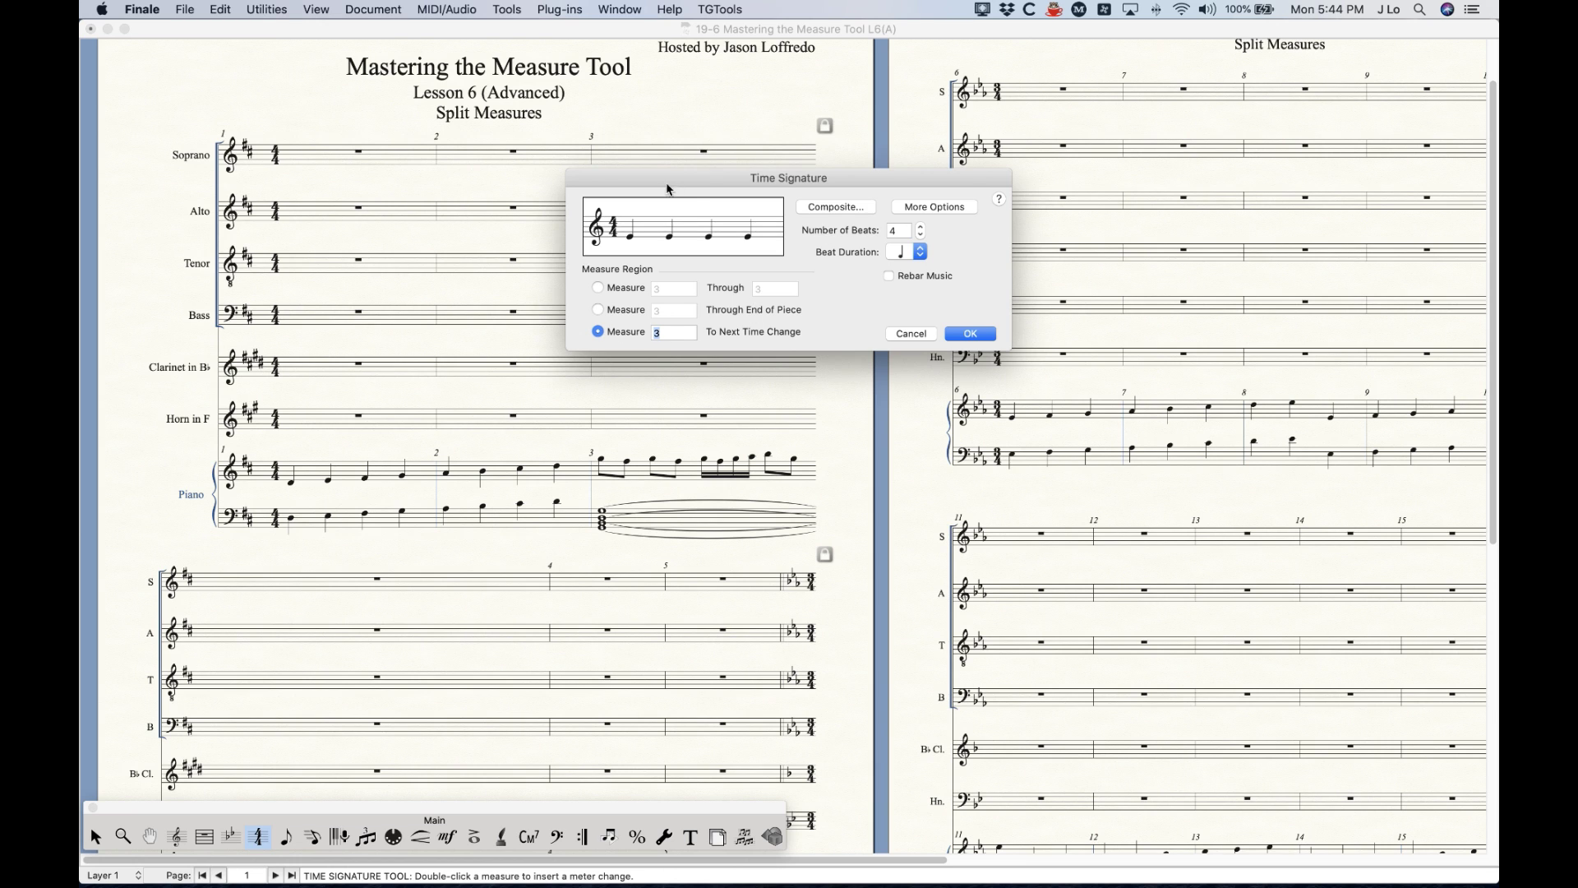
left_click(911, 333)
double_click(335, 587)
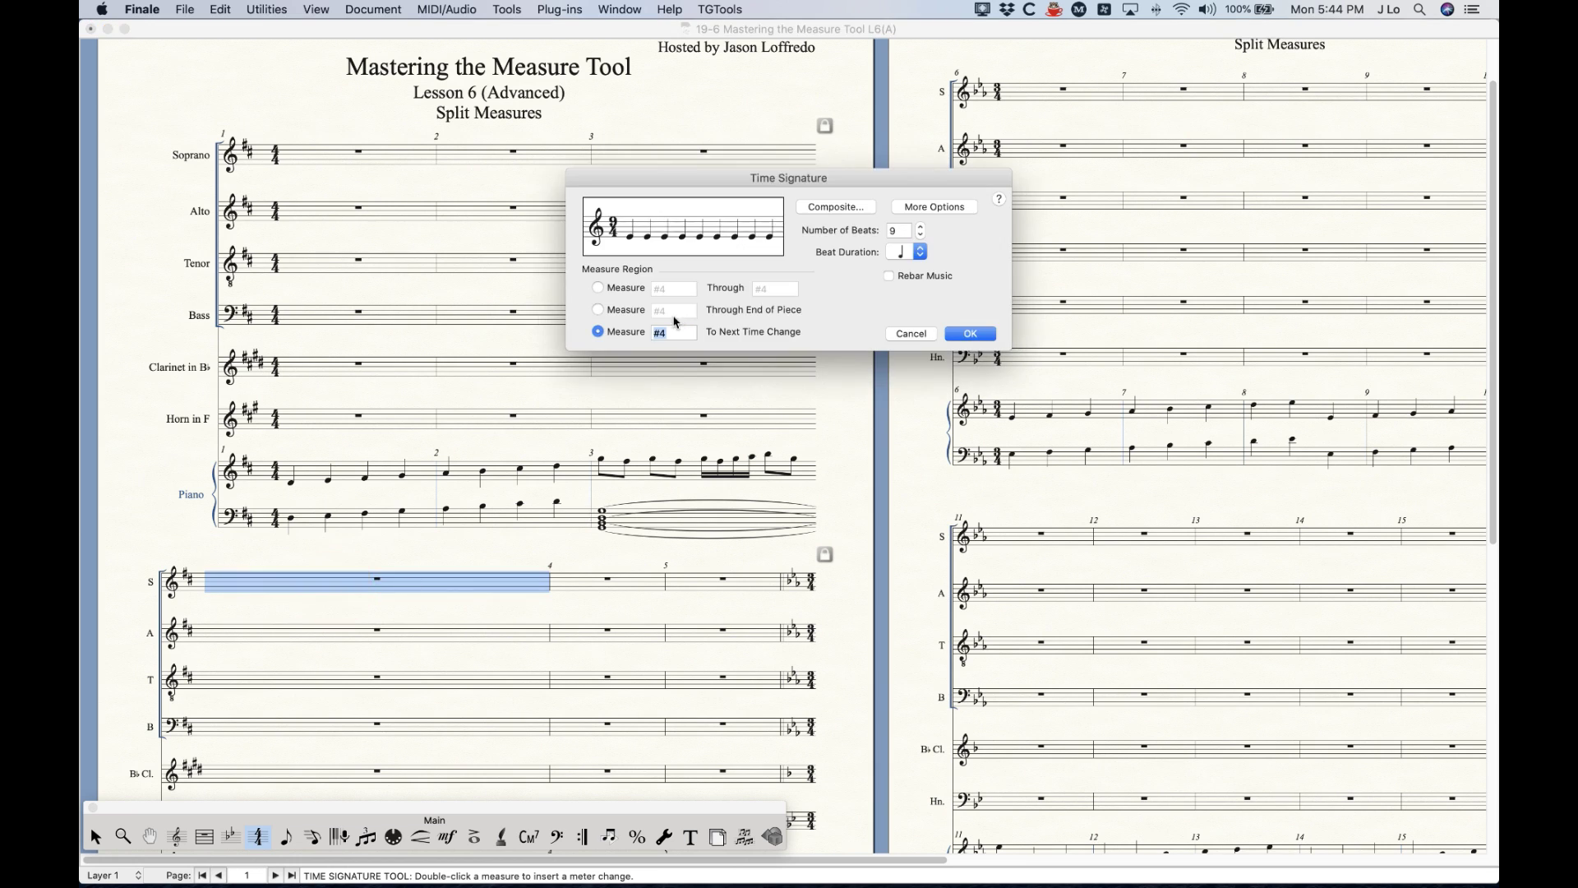
left_click(912, 334)
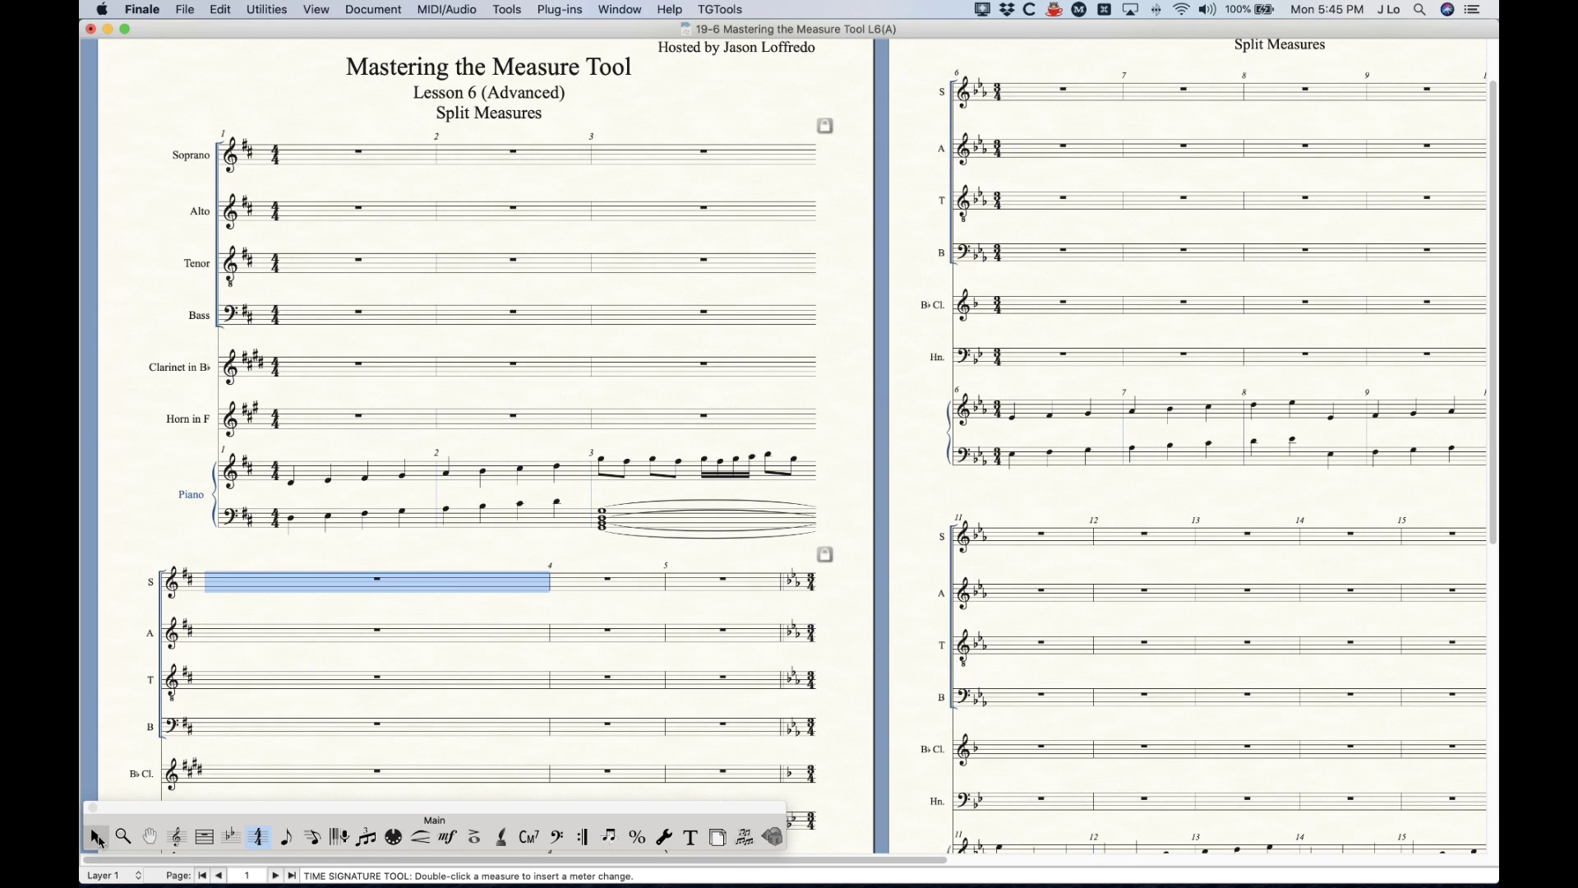
left_click(96, 837)
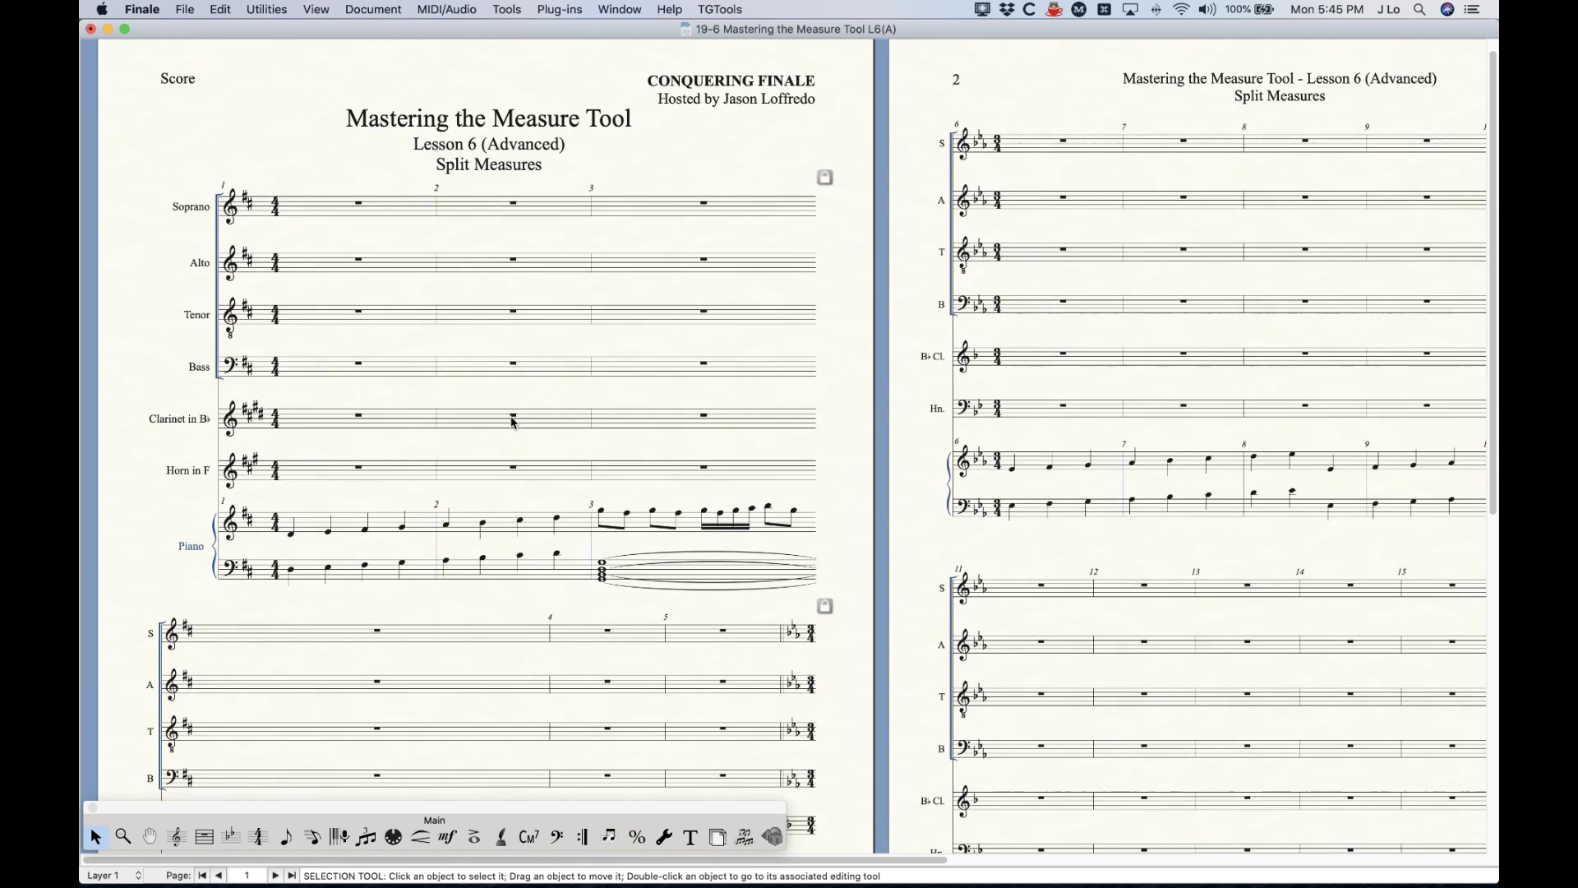
Undo twice so measure 3 is one whole measure holding the cadenza again
key("super+minus")
key("super+minus")
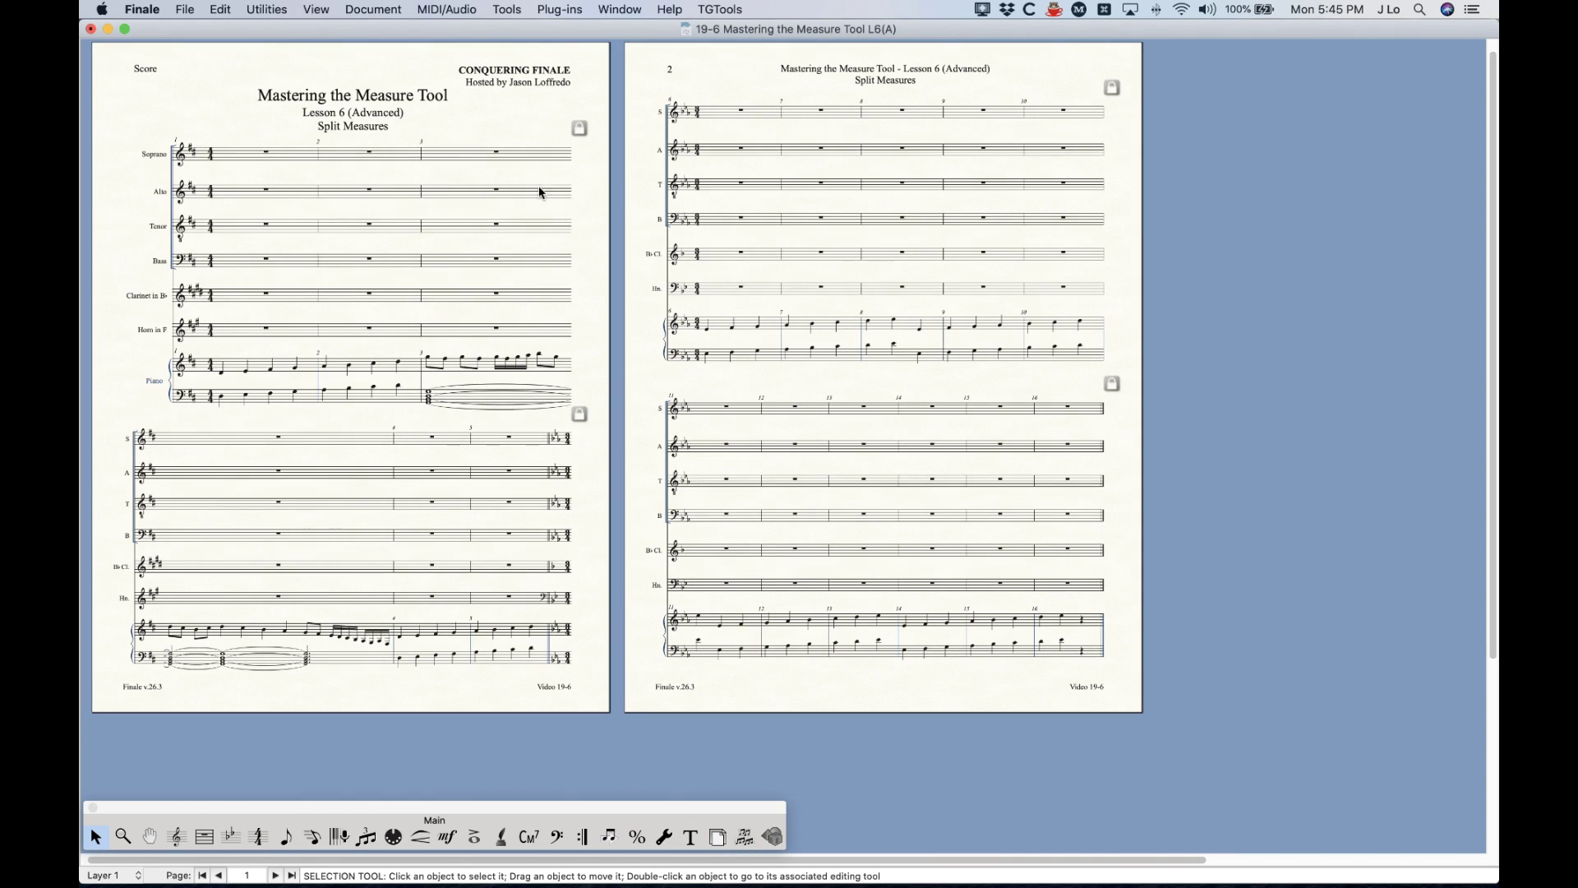
scroll(588, 169, "down", 1)
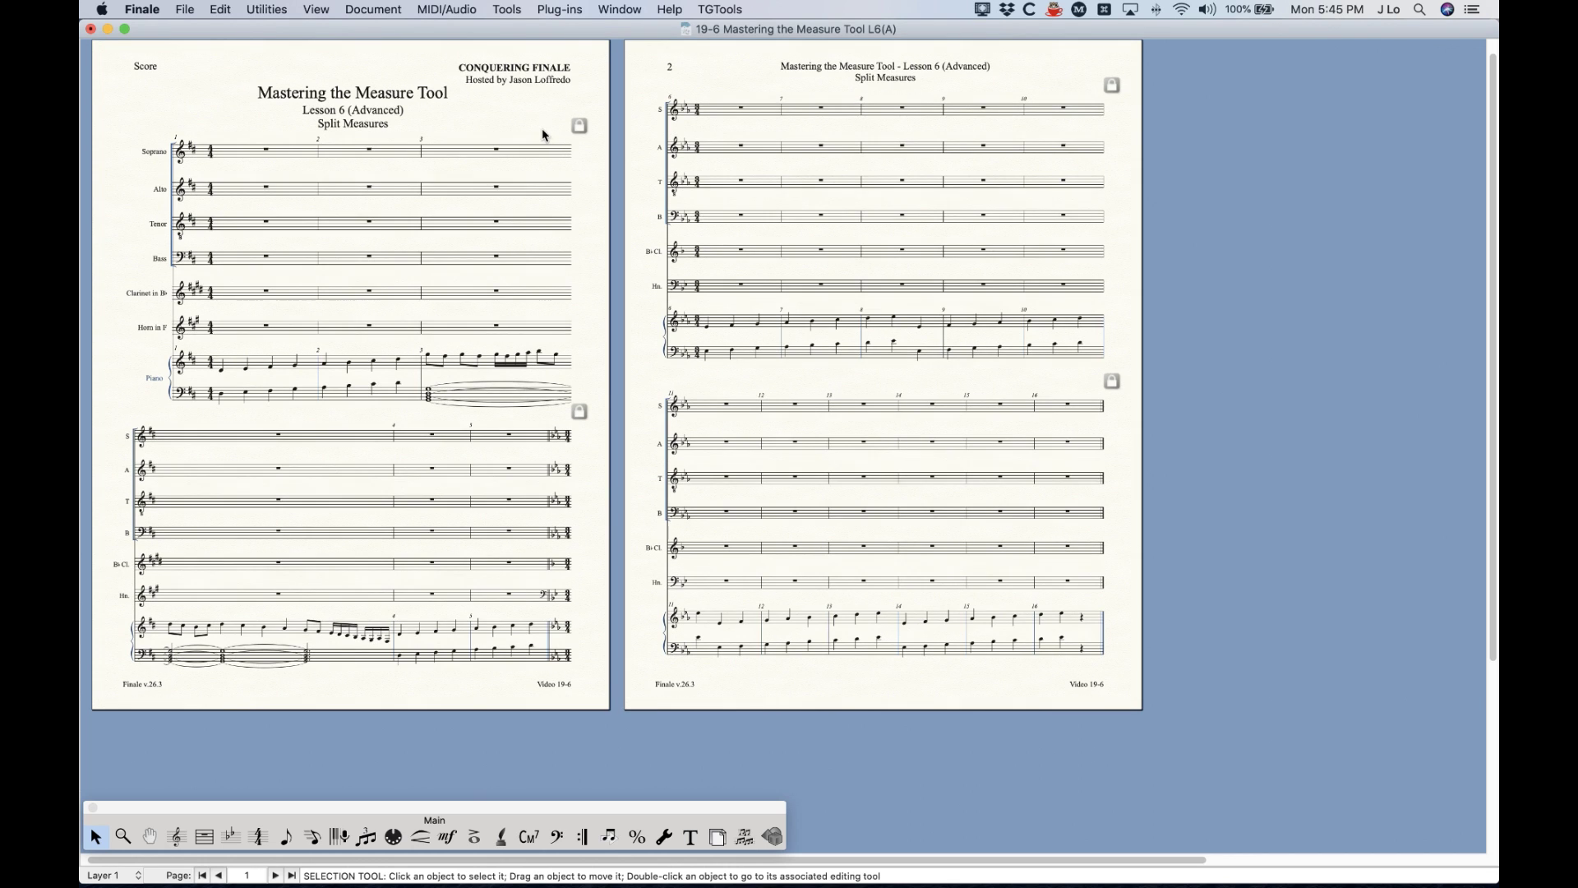
key("super")
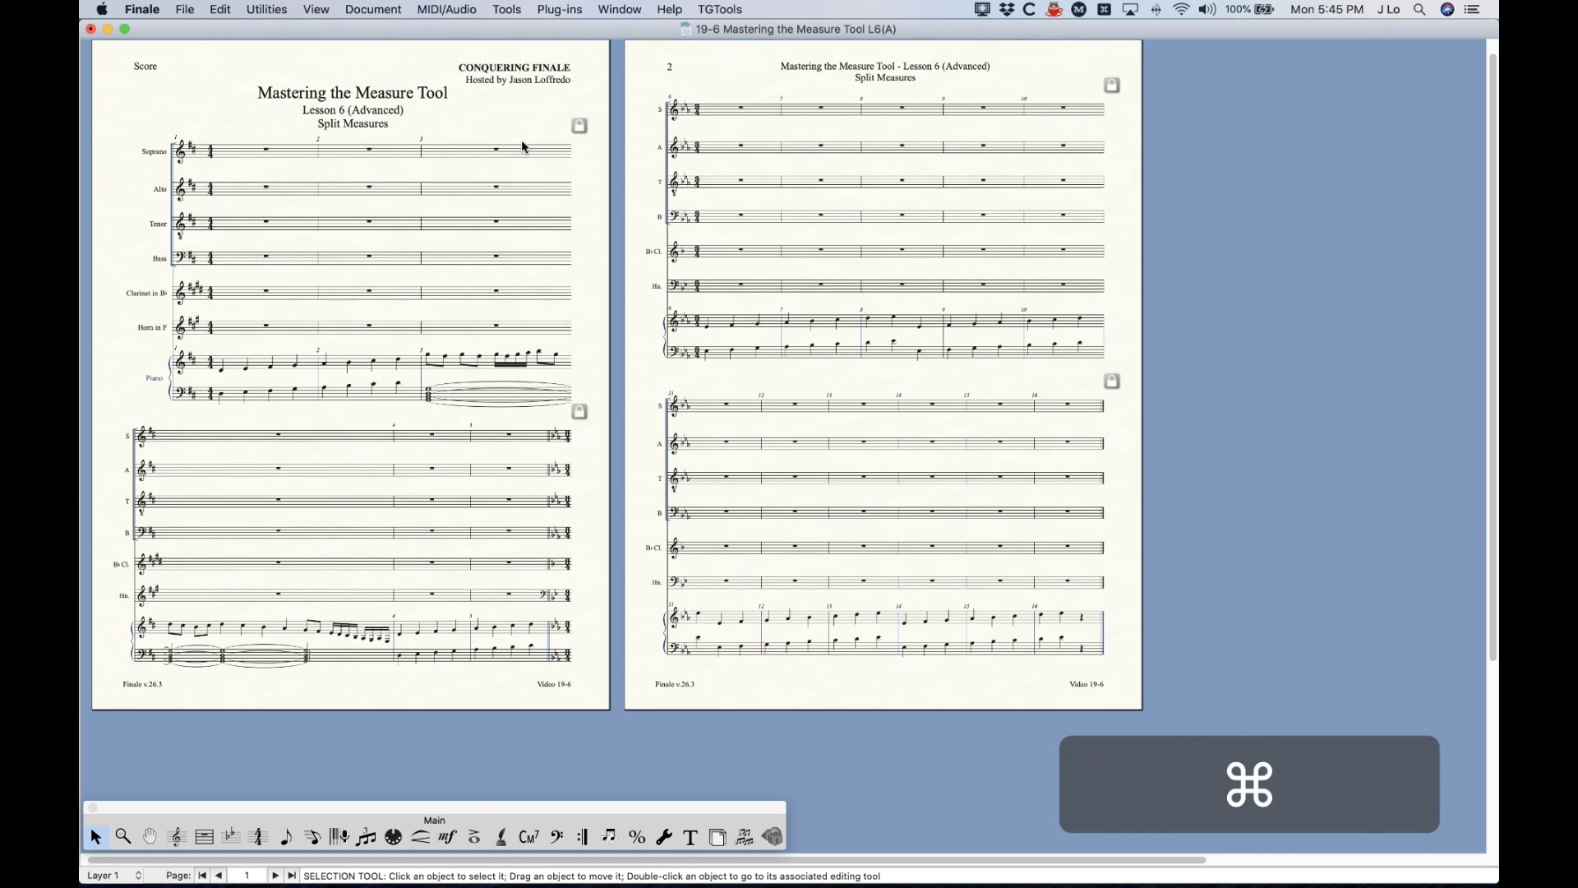
key("super+z")
key("super+z")
key("super+z")
key("super+z")
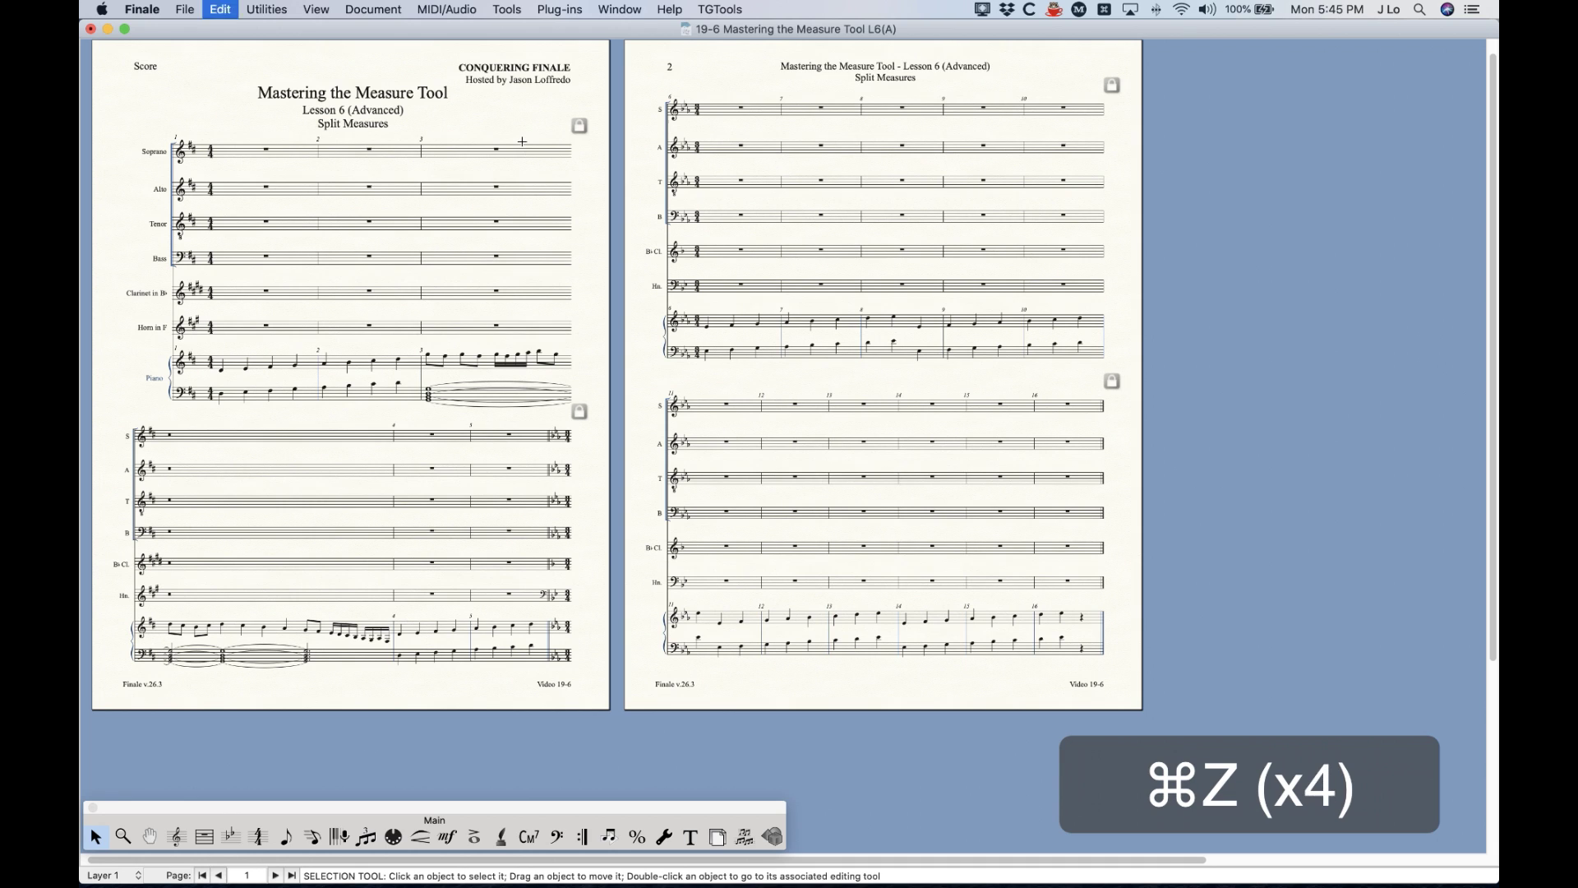
key("super+z")
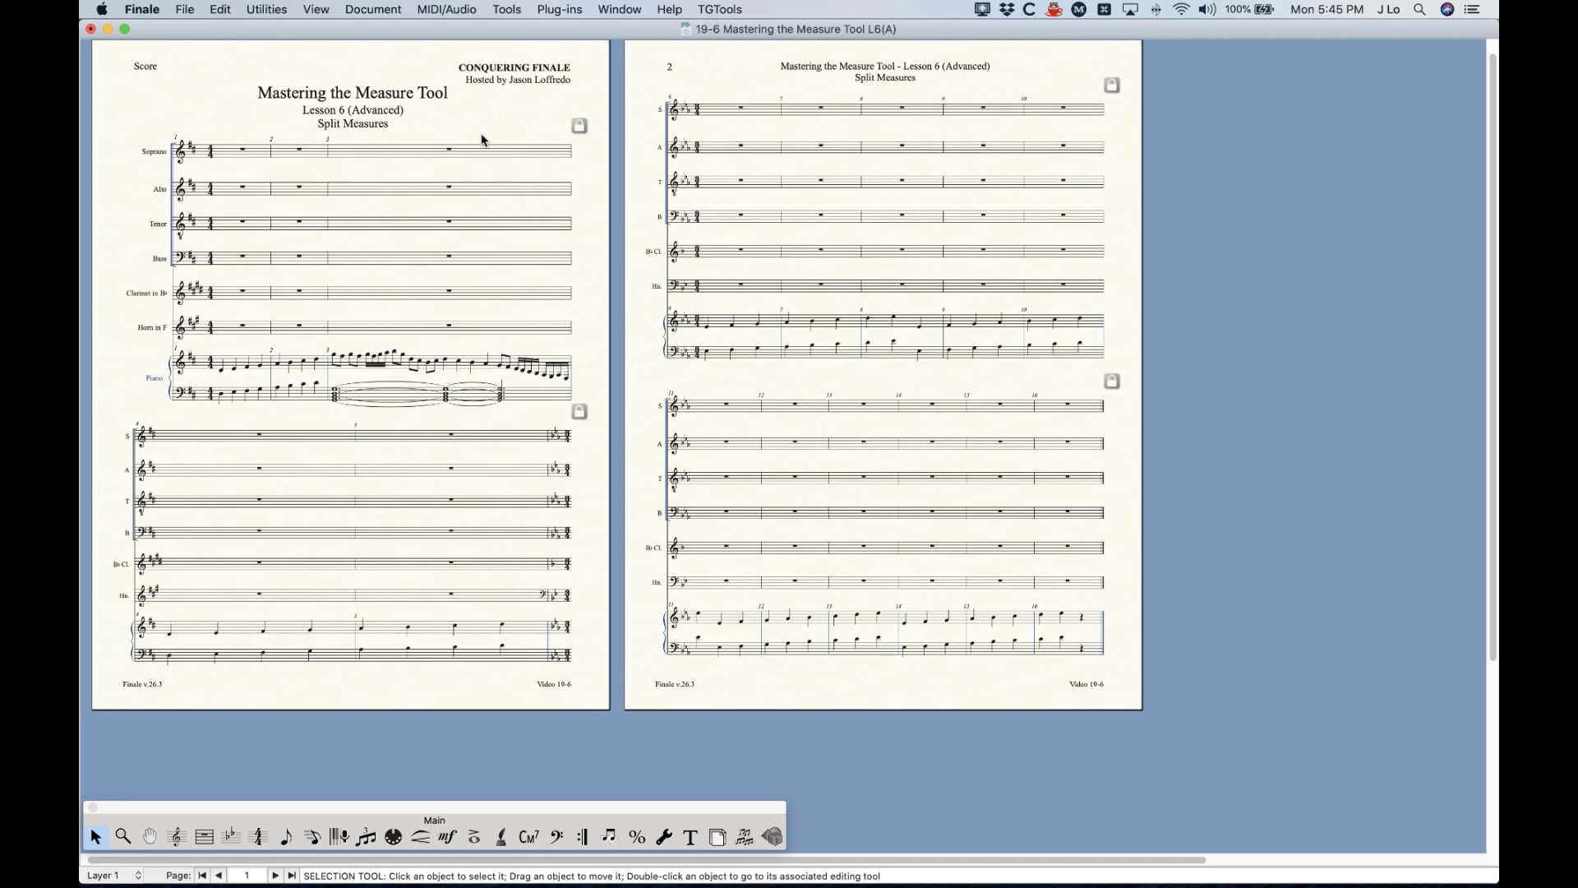
key("super+equal")
key("super+equal")
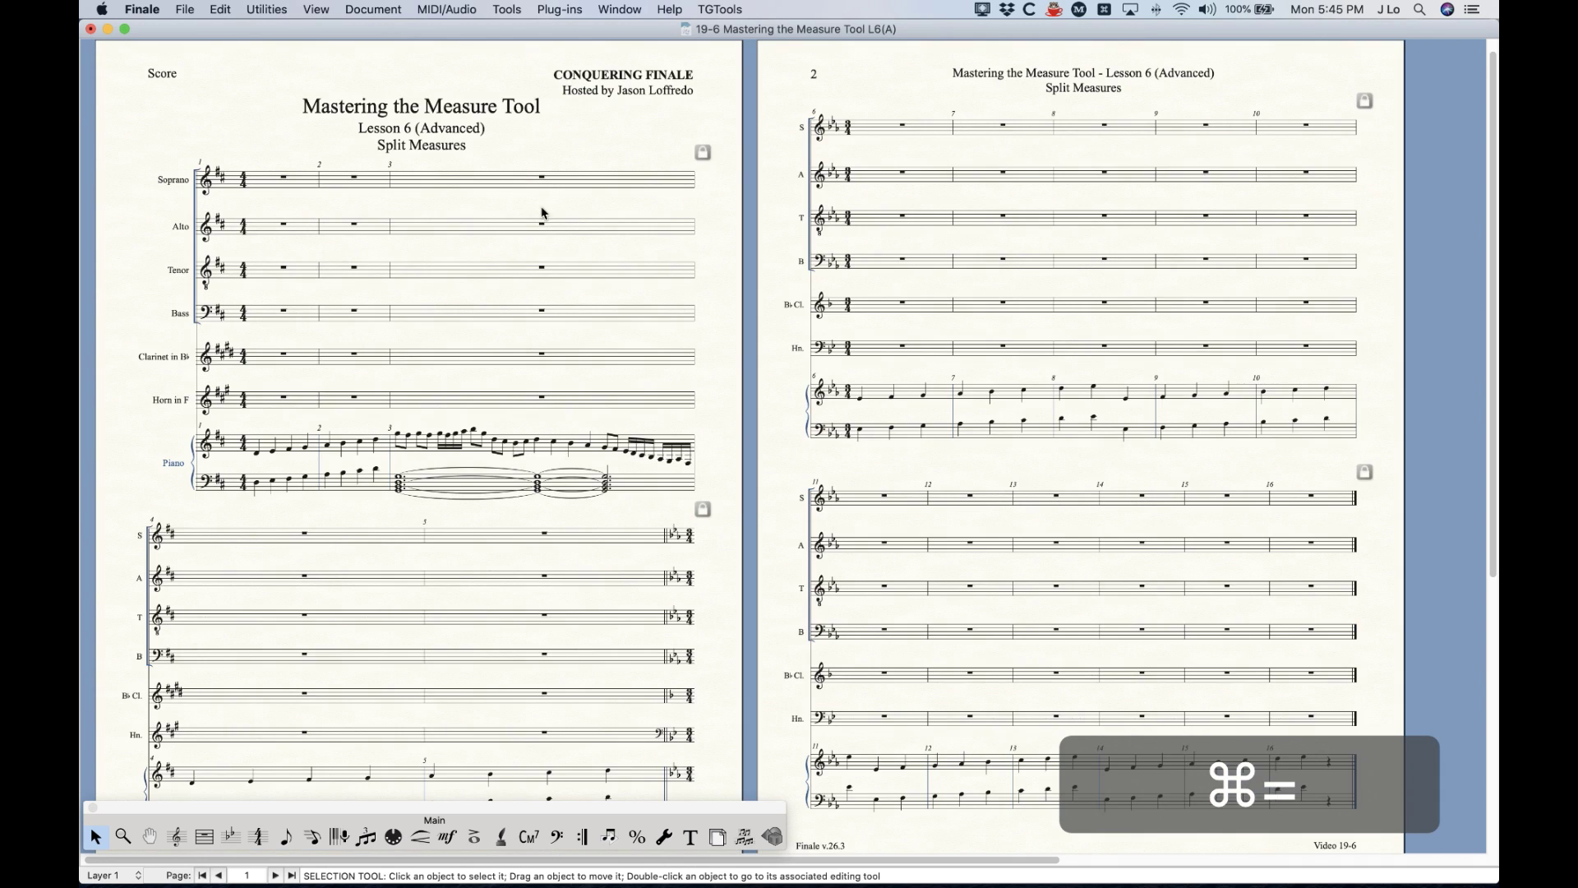
left_click(690, 213)
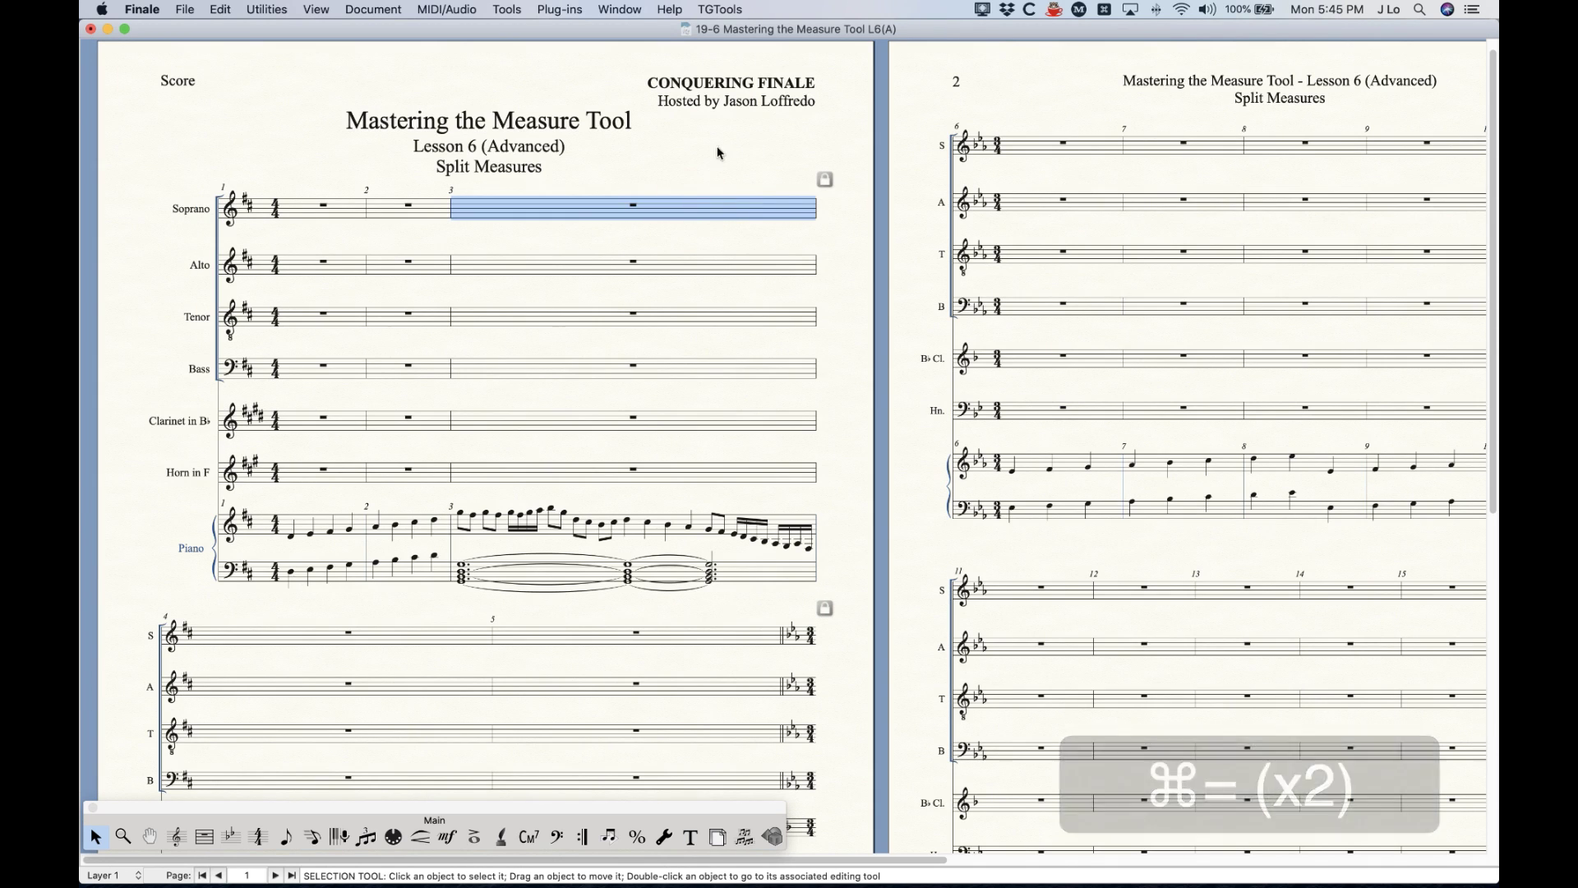
Run Split Measure on measure 3 at 8 beats with a Dashed barline, not moving to next system
left_click(549, 8)
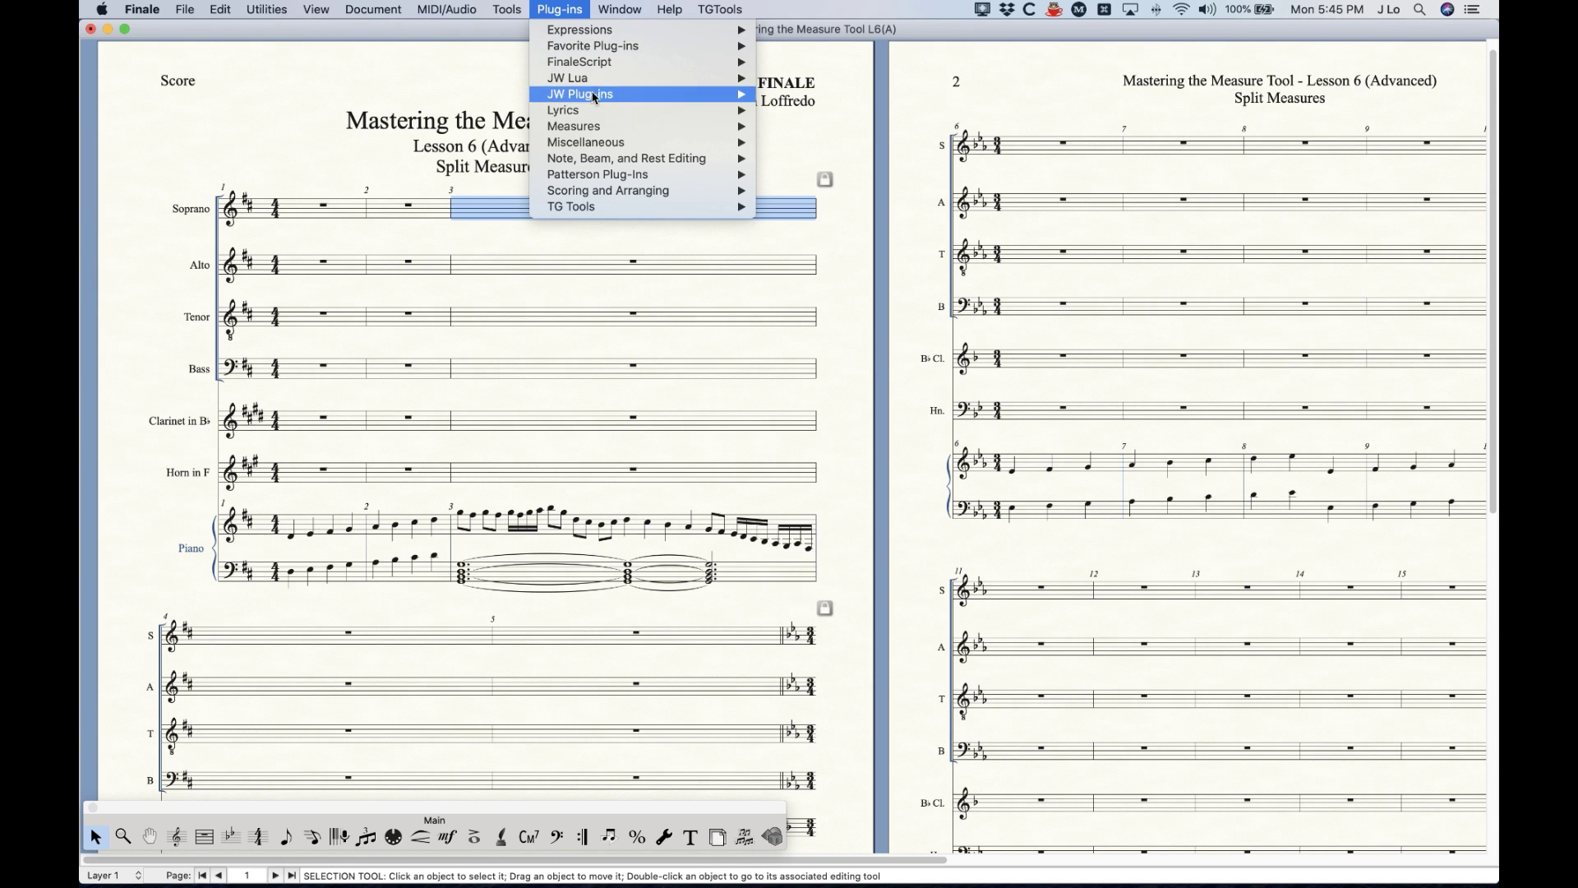
mouse_move(588, 144)
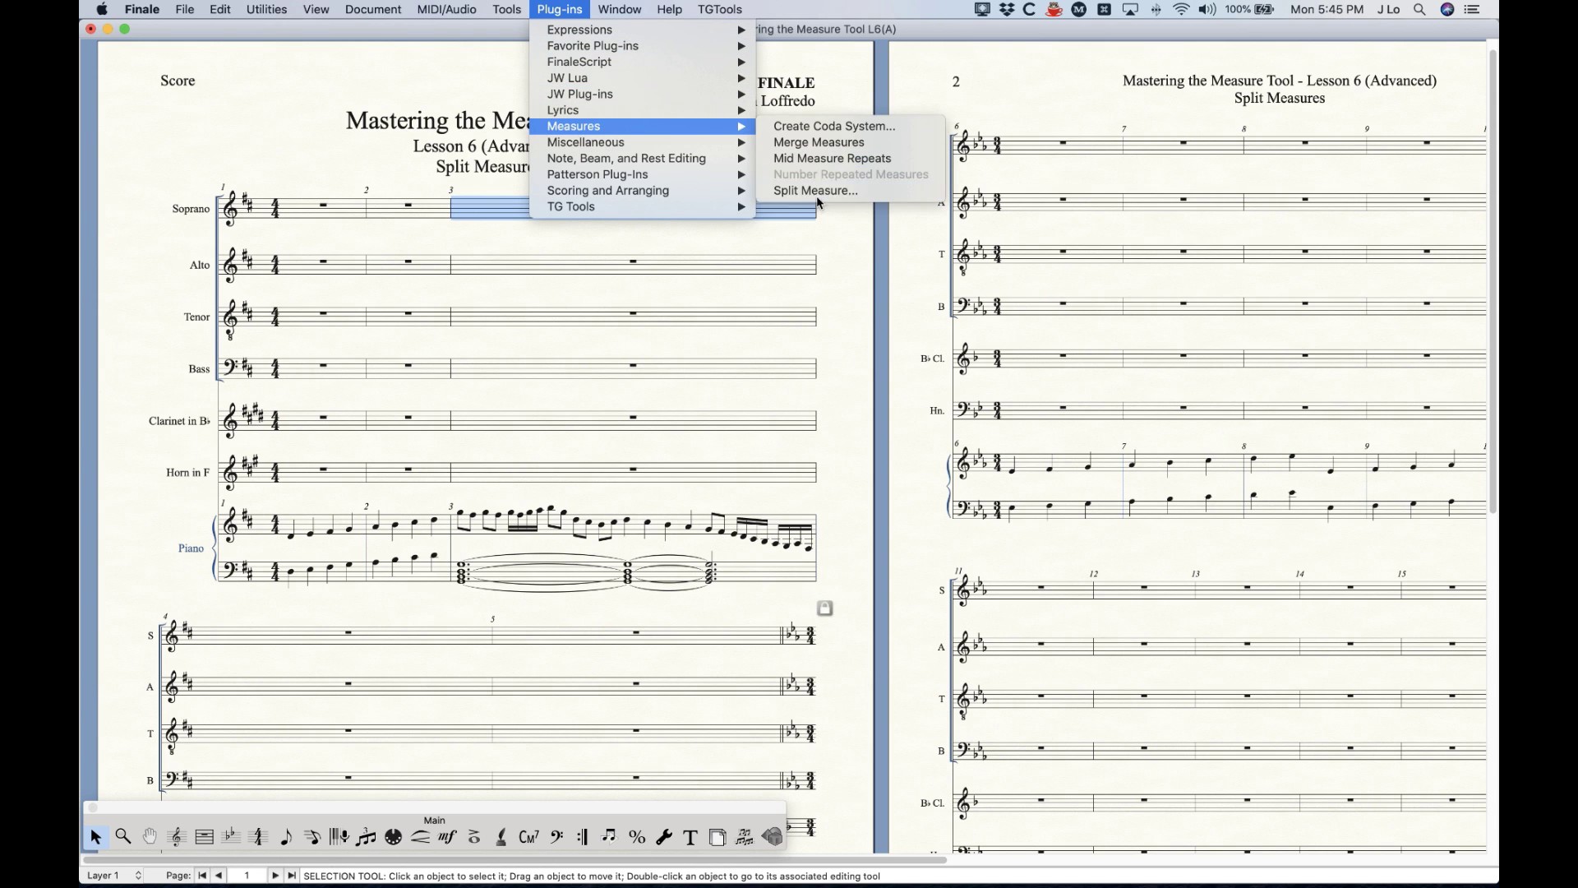
left_click(812, 193)
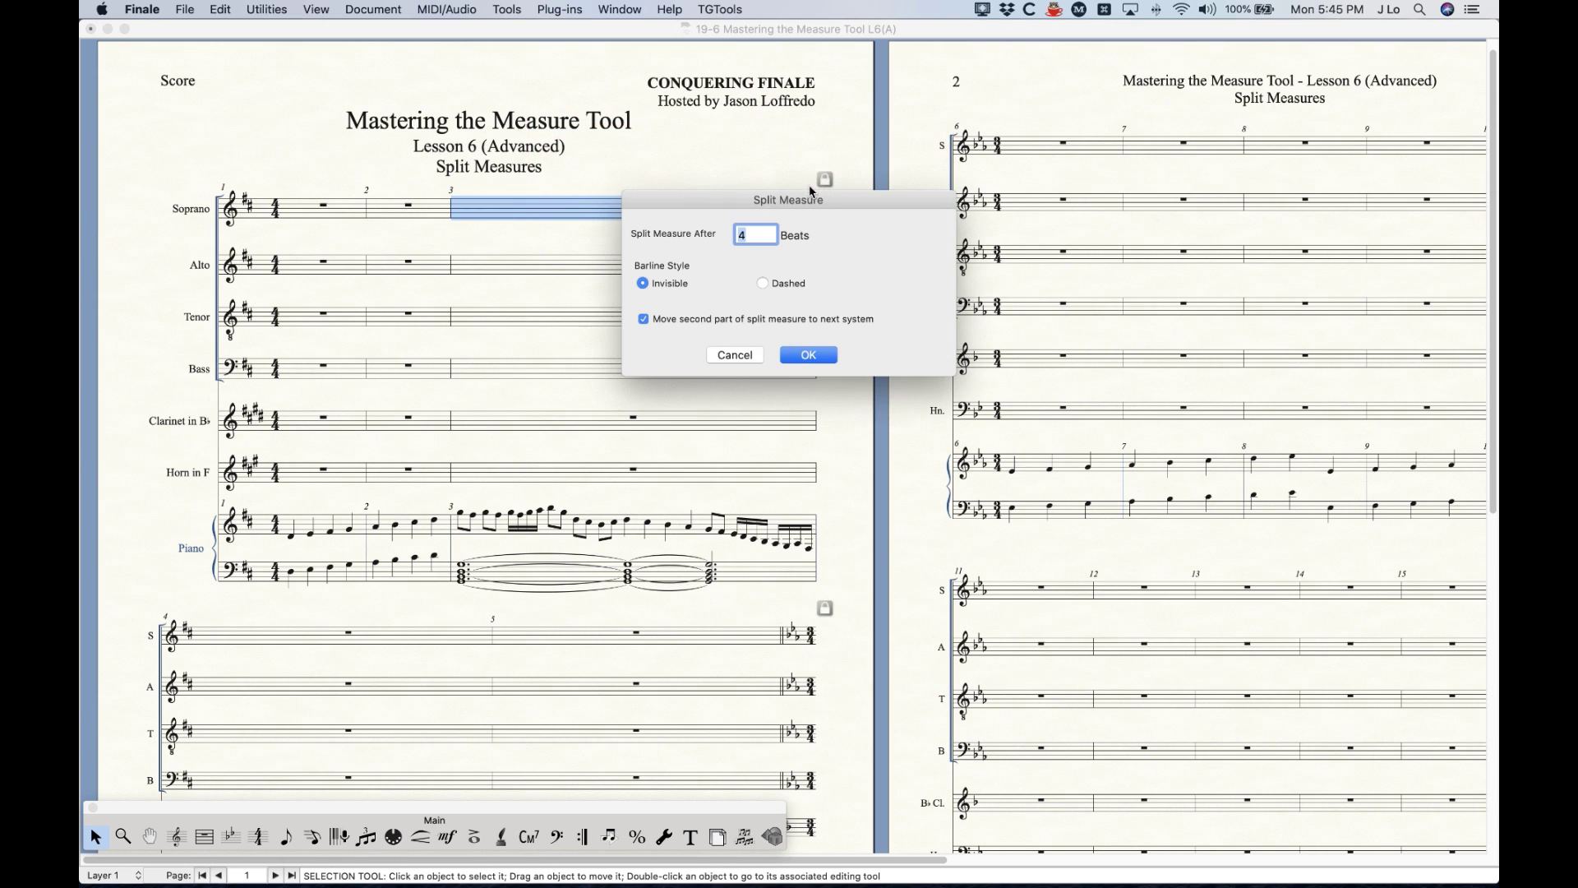
left_click(785, 284)
left_click(693, 324)
left_click(742, 234)
left_click(694, 228)
type("8")
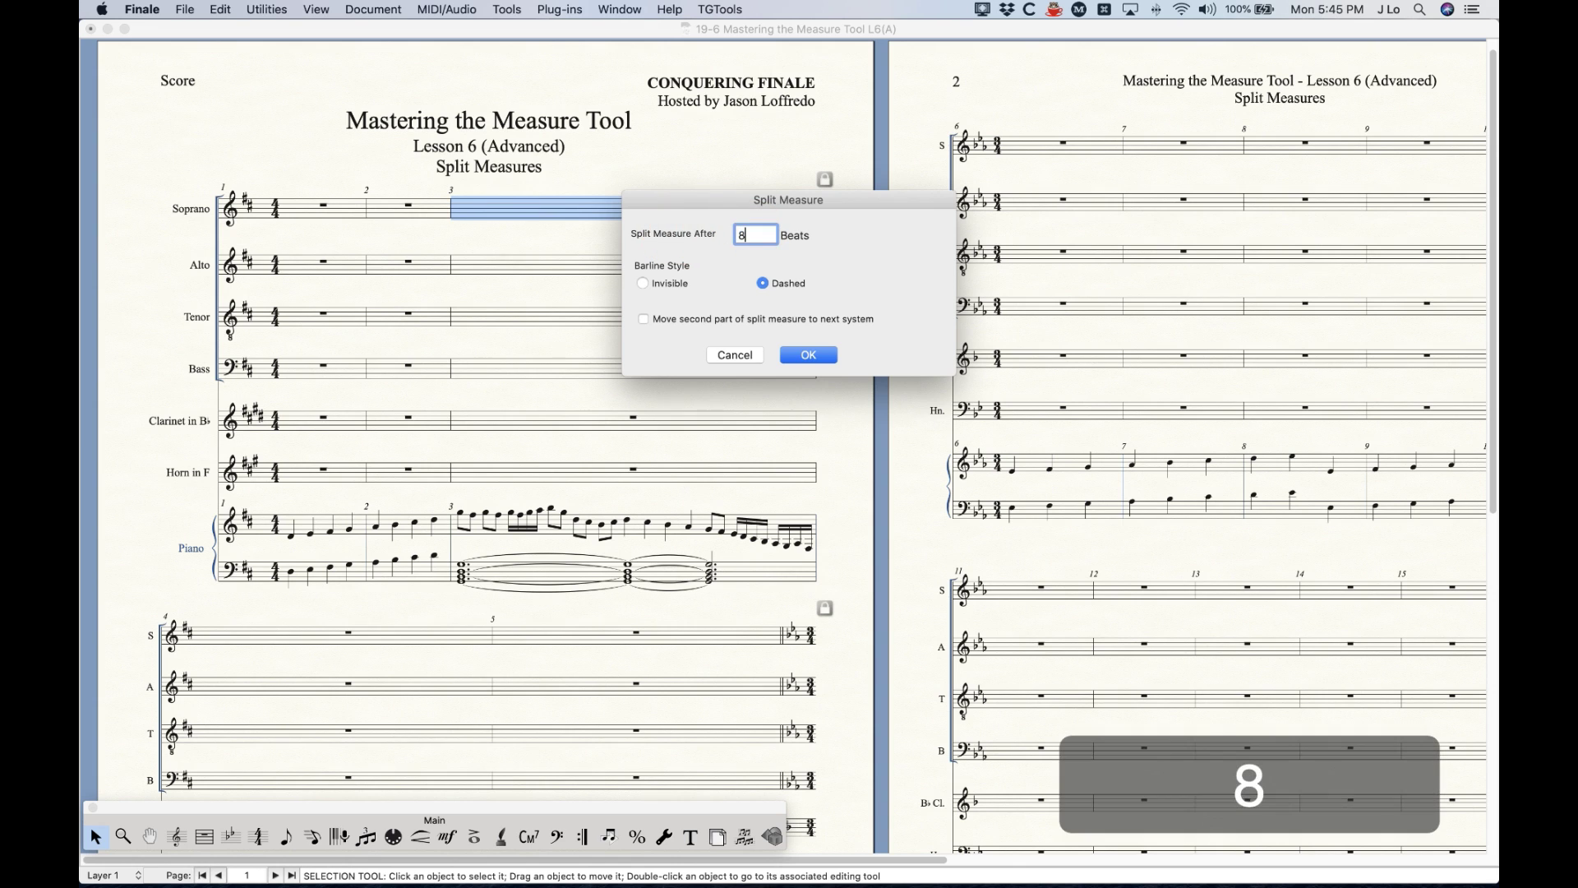
left_click(816, 358)
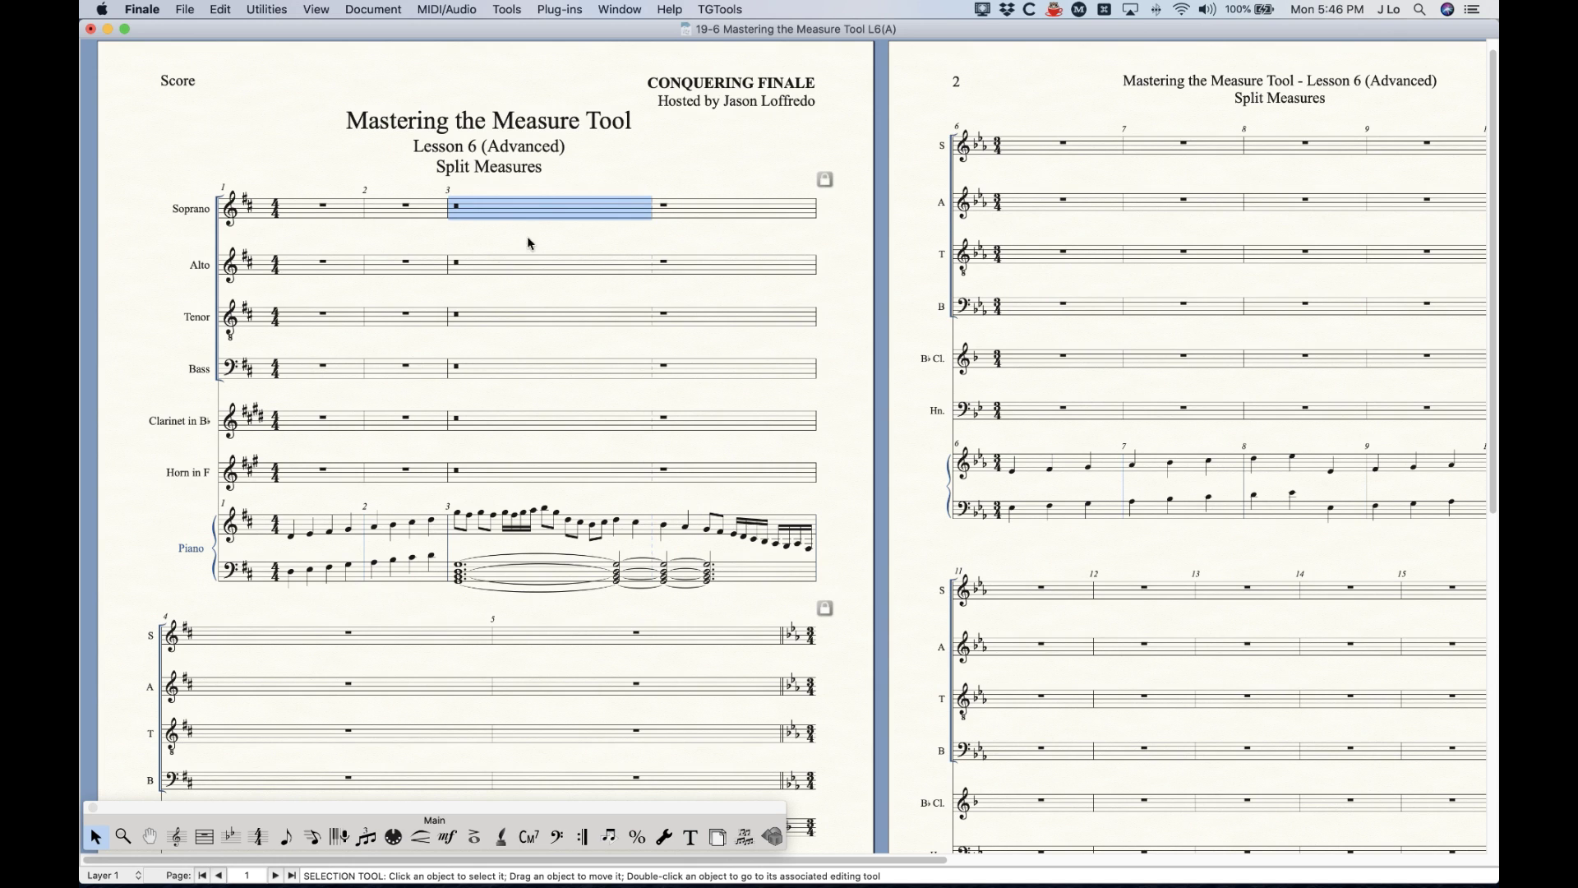
left_click(674, 210)
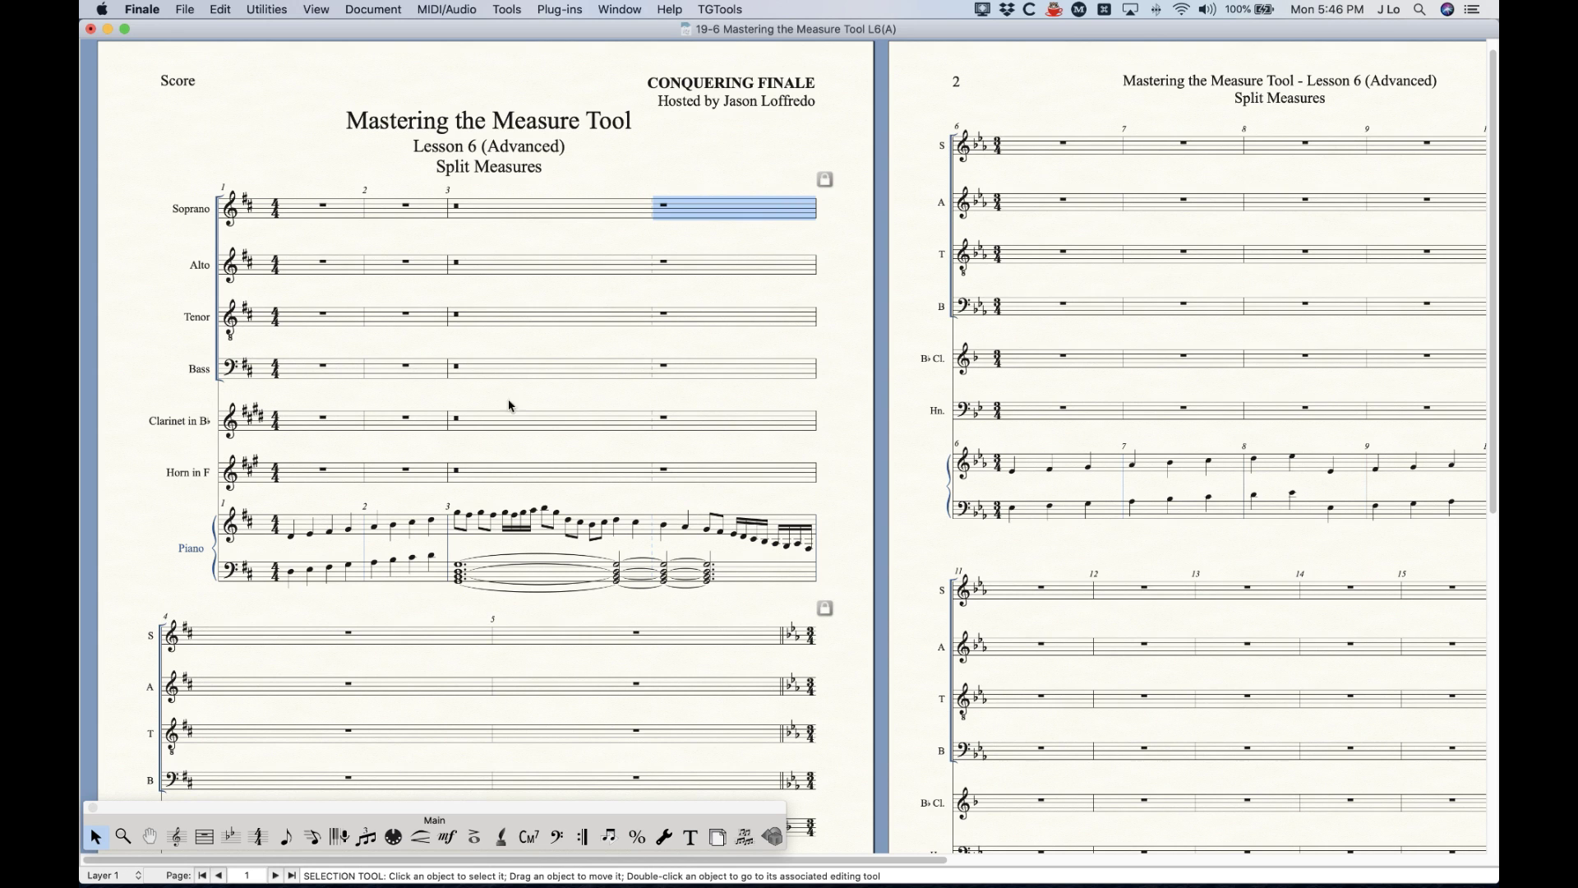
left_click(205, 837)
left_click(697, 165)
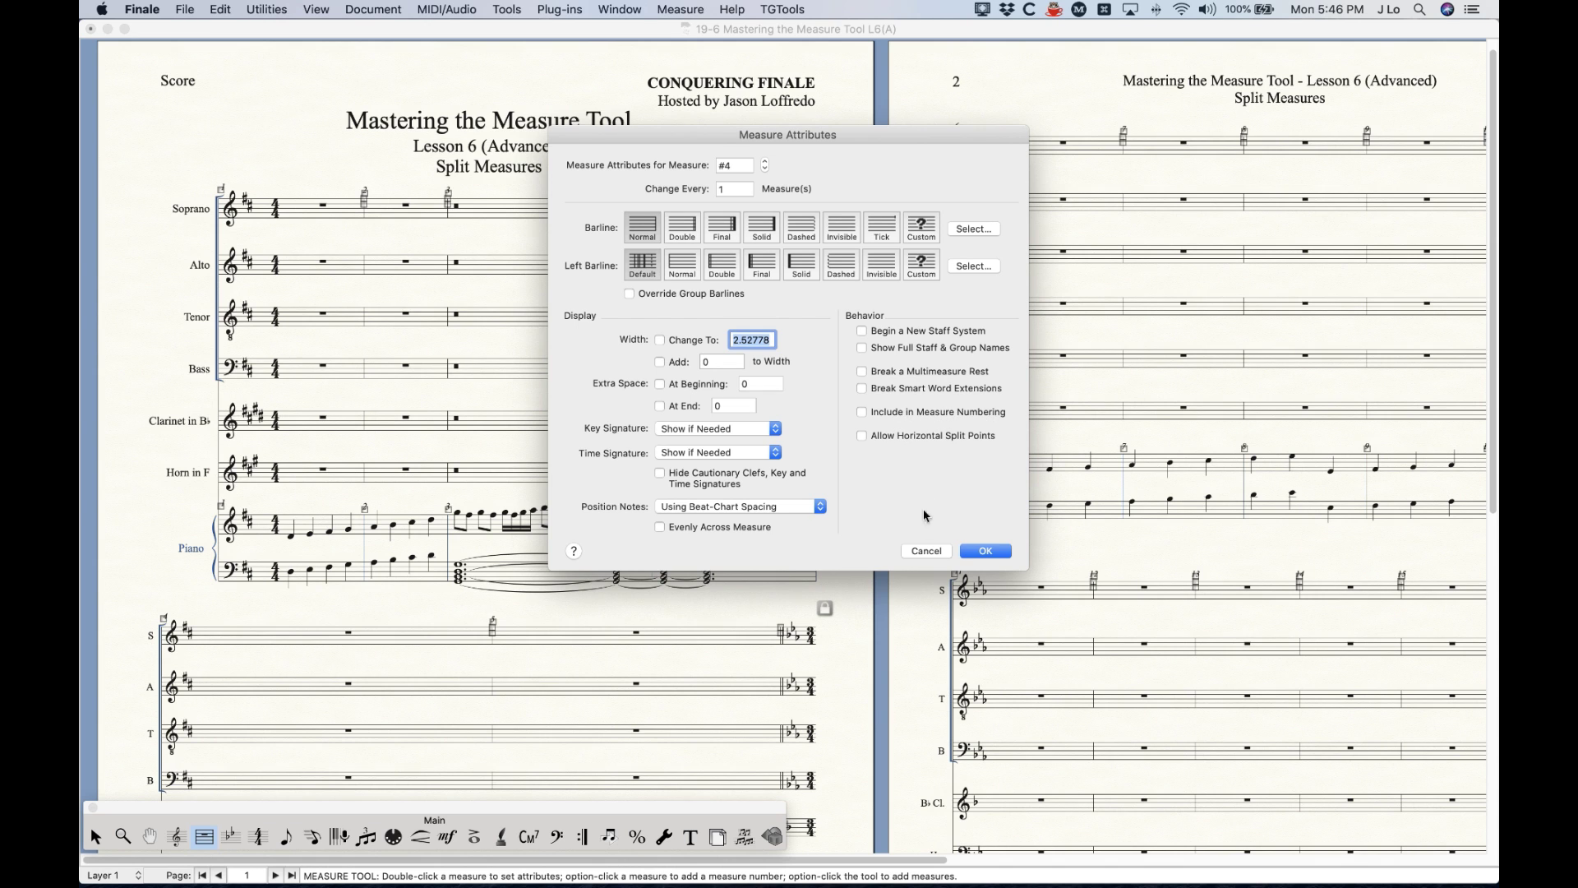
key("Return")
double_click(545, 210)
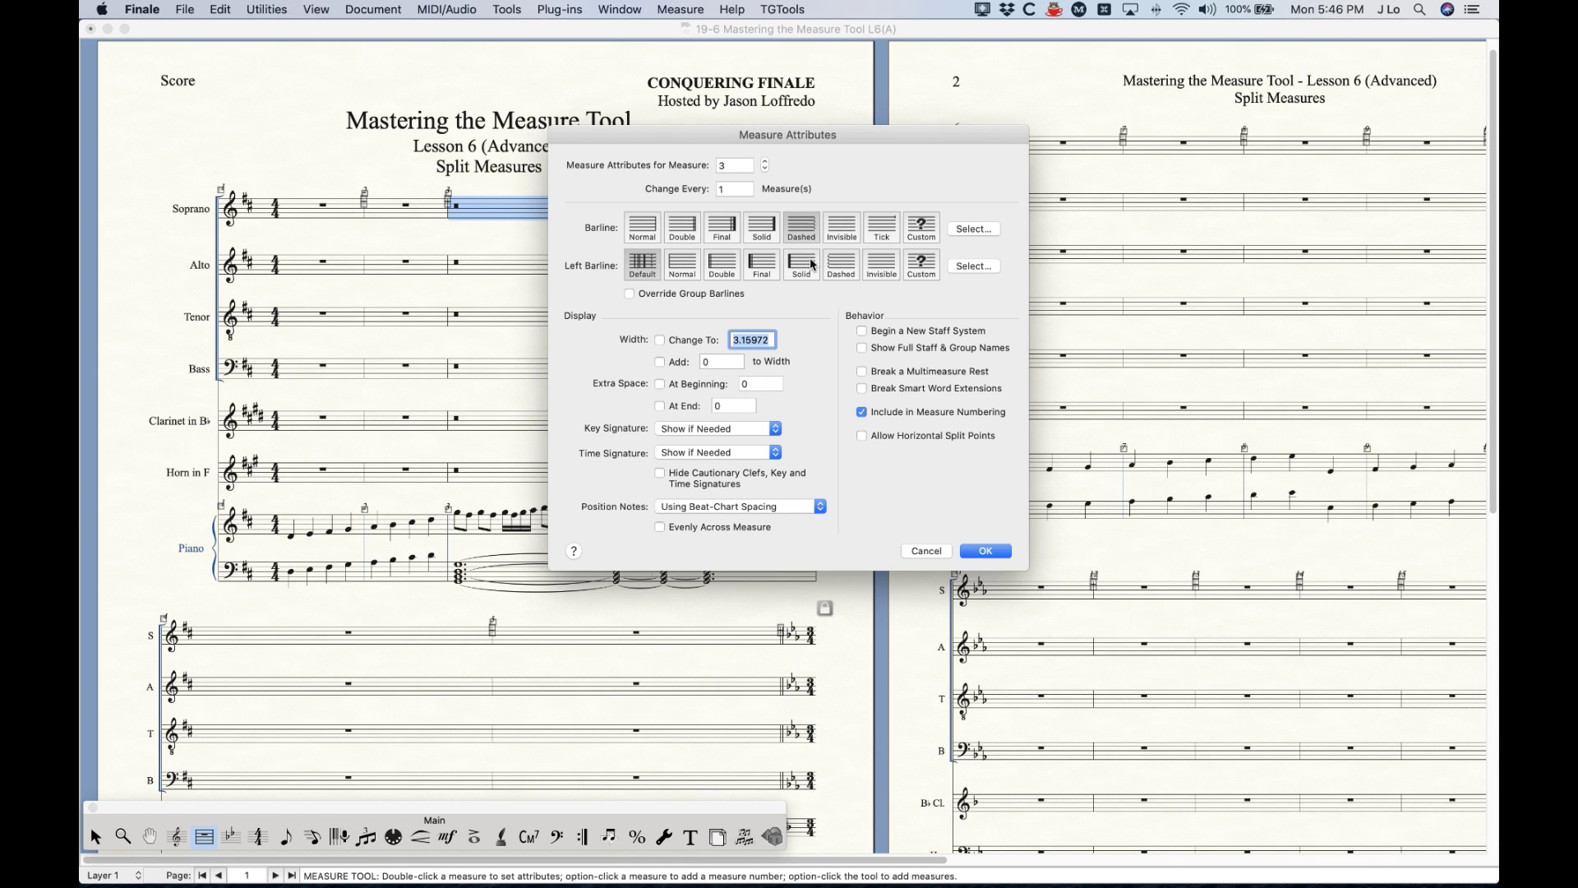
left_click(986, 550)
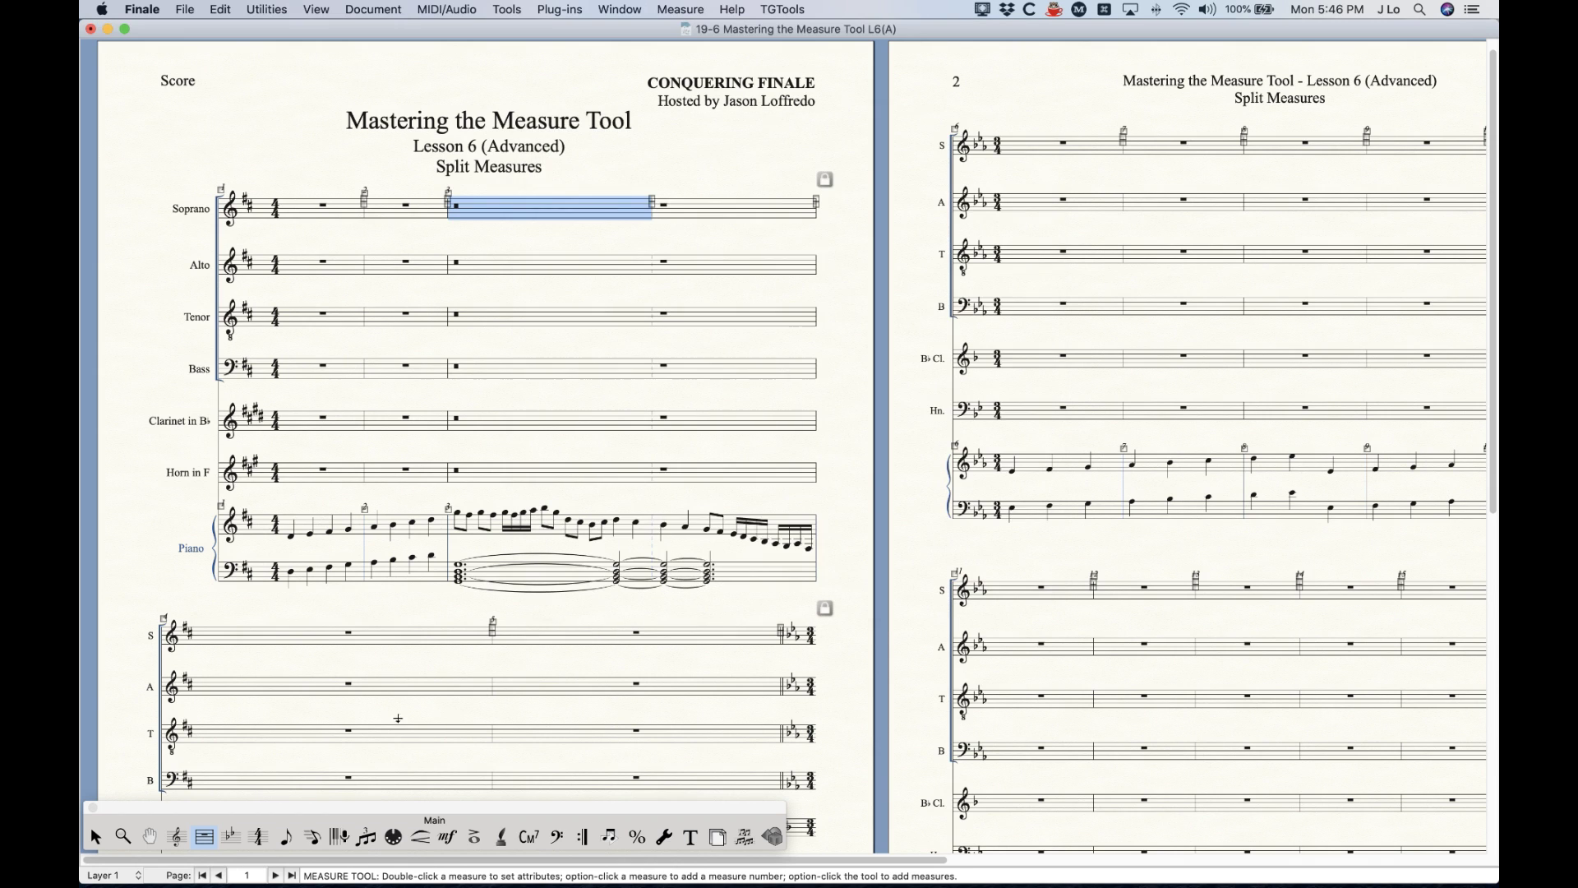
left_click(95, 835)
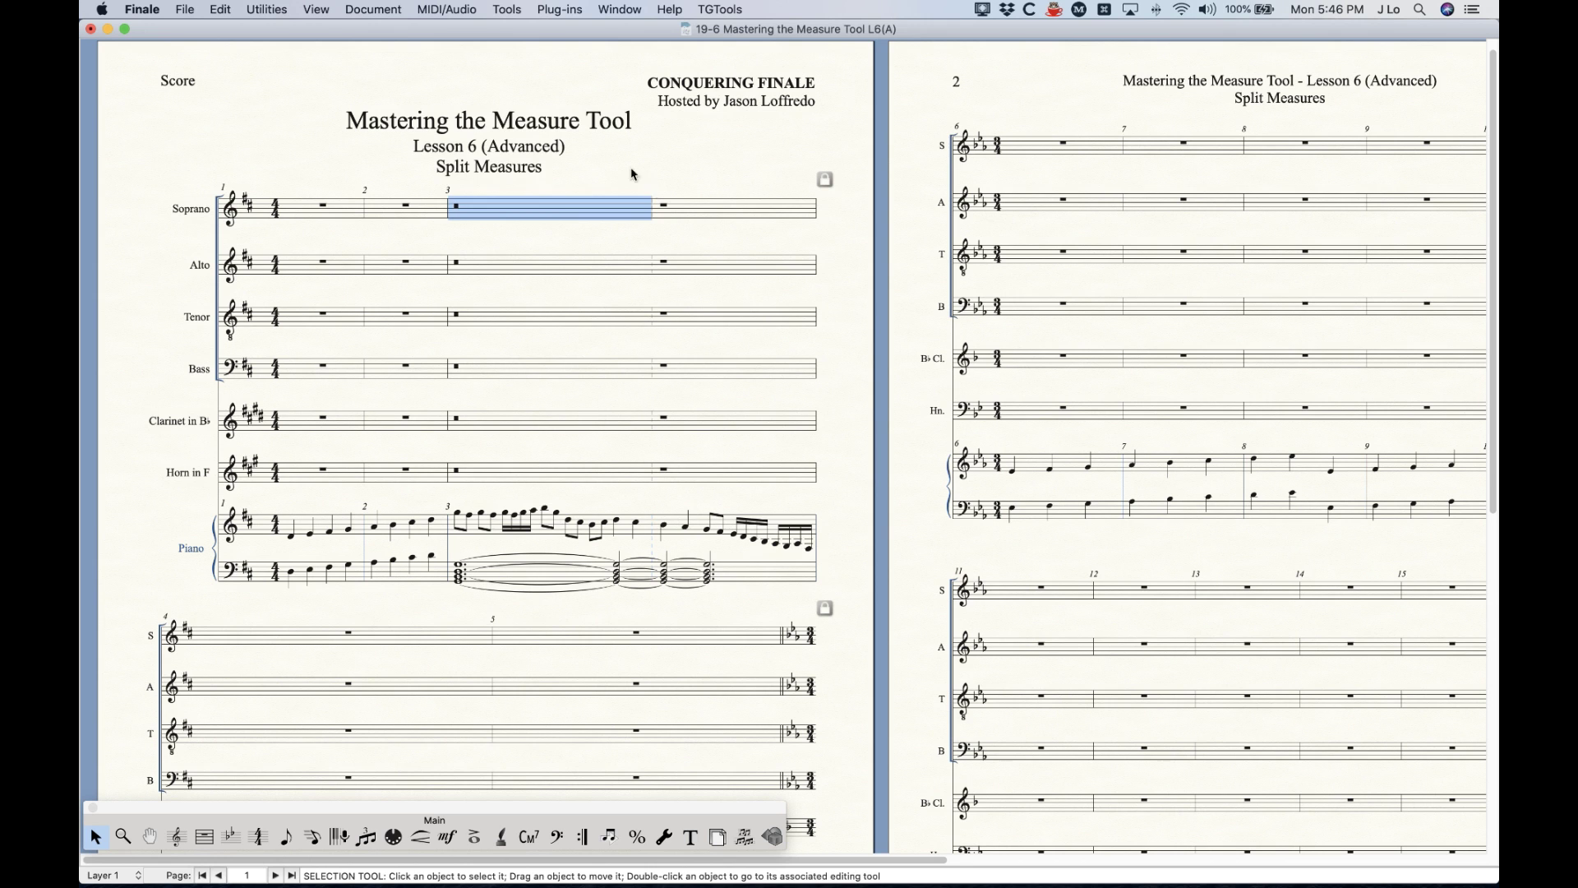
left_click(632, 173)
left_click(712, 148)
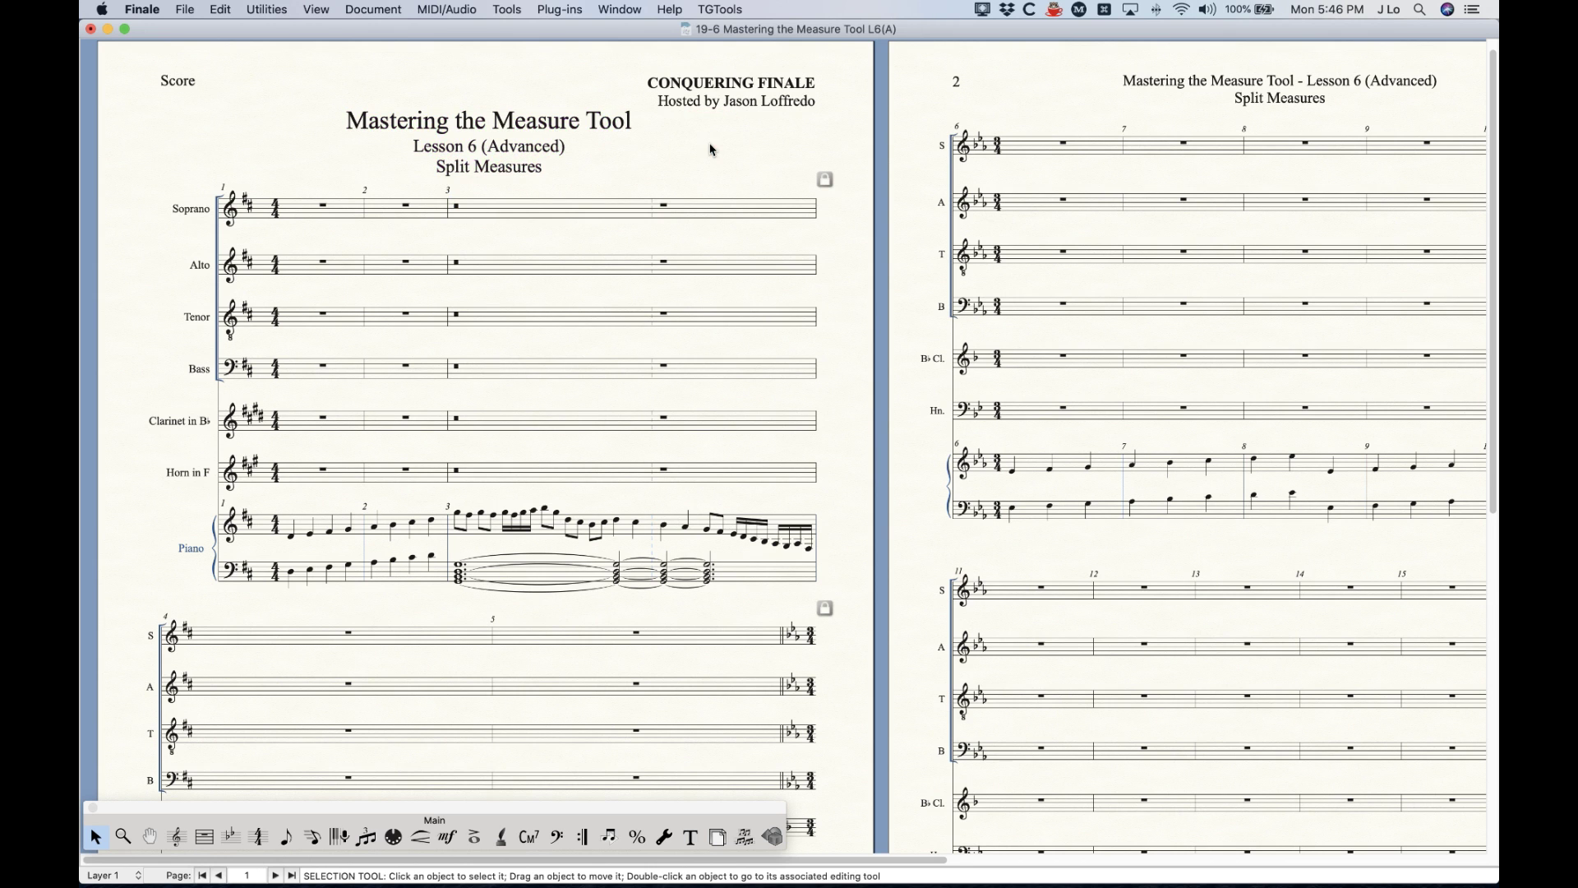
key("super+minus")
key("super+minus")
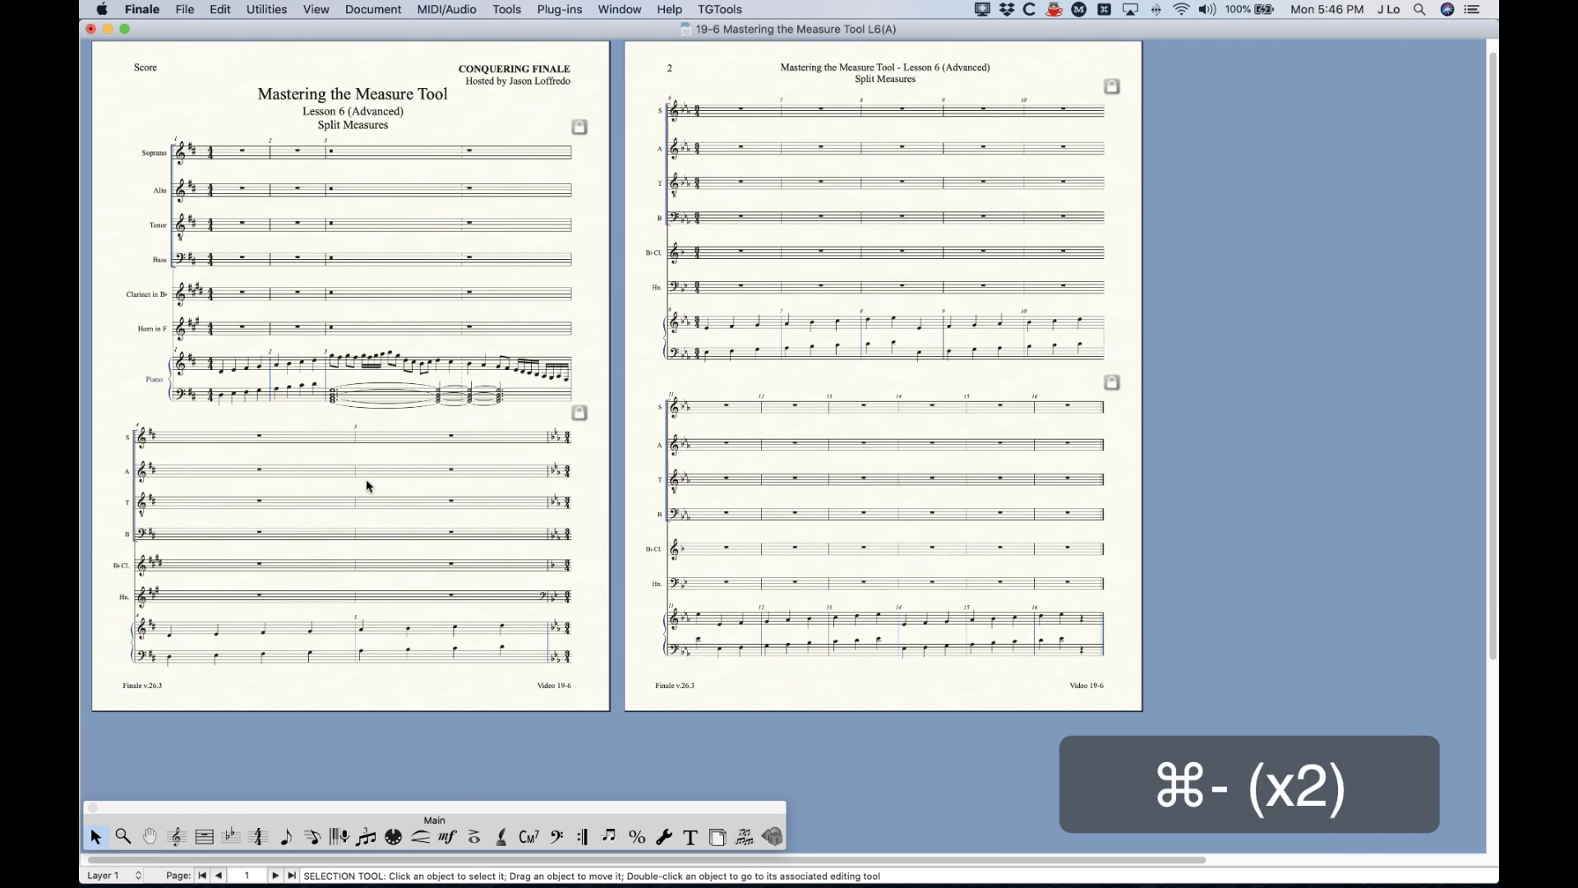